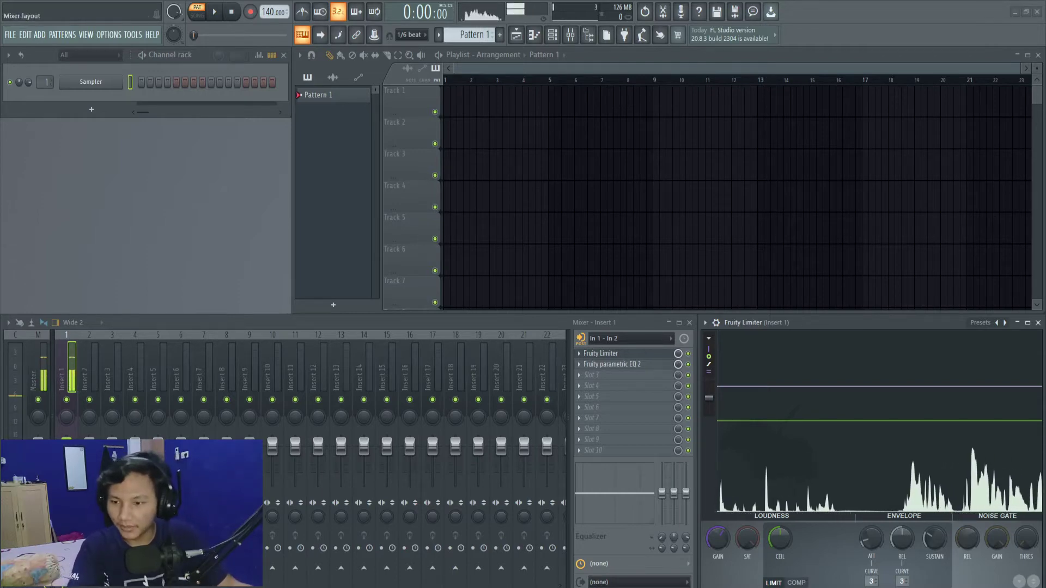
pyautogui.click(630, 354)
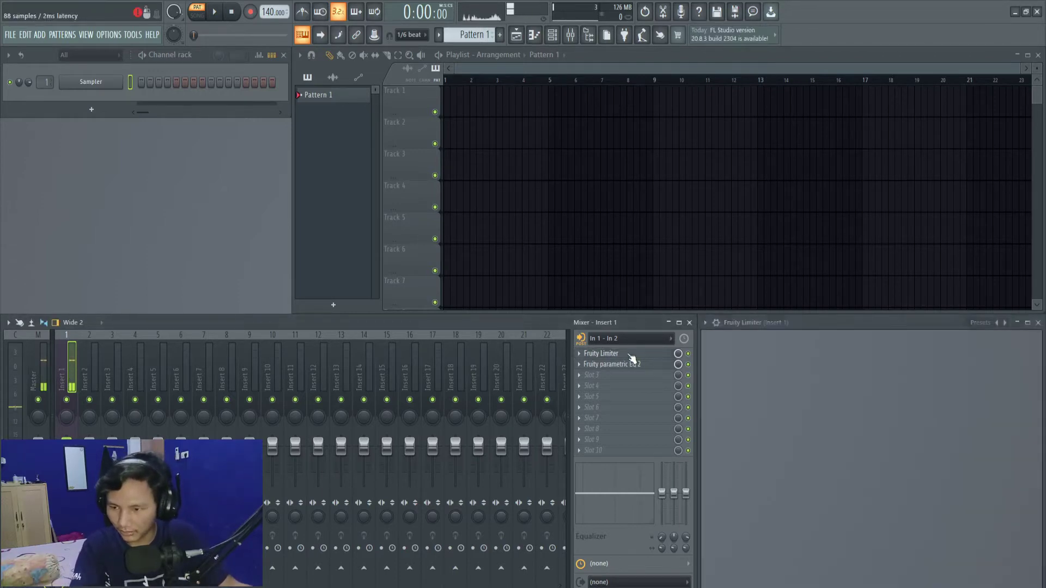
pyautogui.click(632, 355)
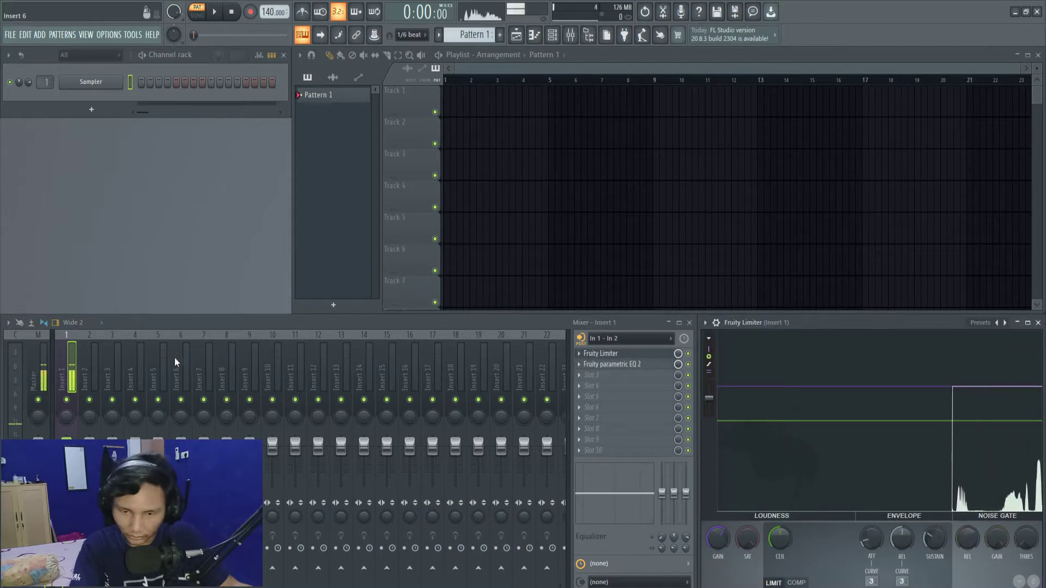
# Step: Add a Fruity Limiter to the Master track and raise its gain to about 4.1 dB
pyautogui.click(37, 354)
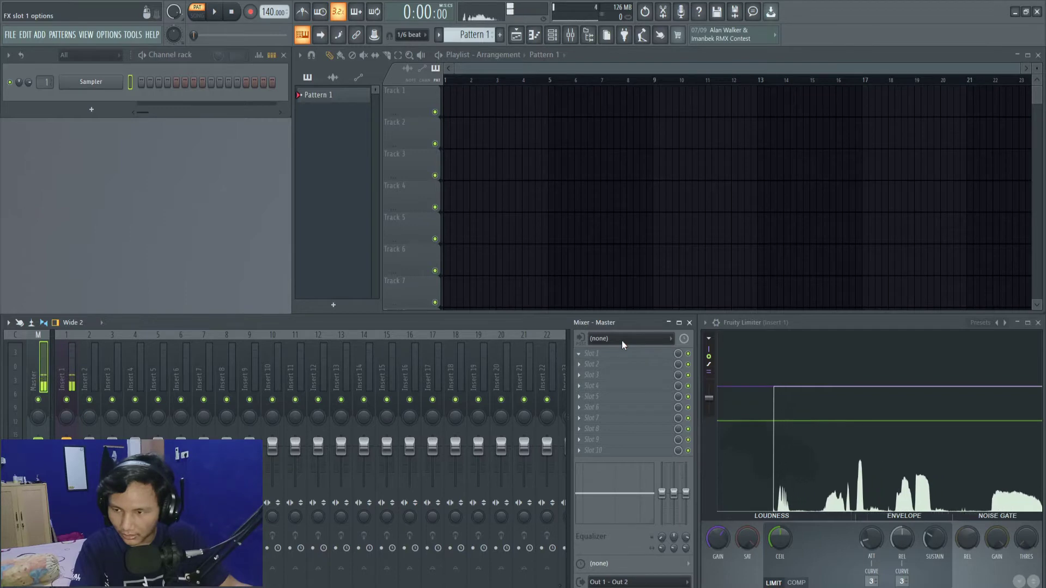
pyautogui.click(745, 261)
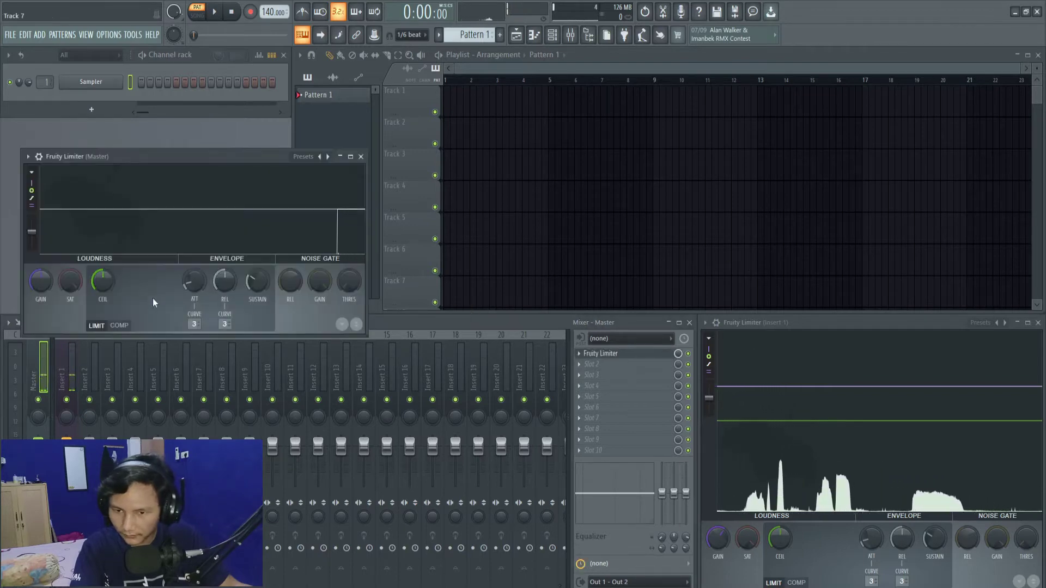
pyautogui.scroll(6, 38, 281)
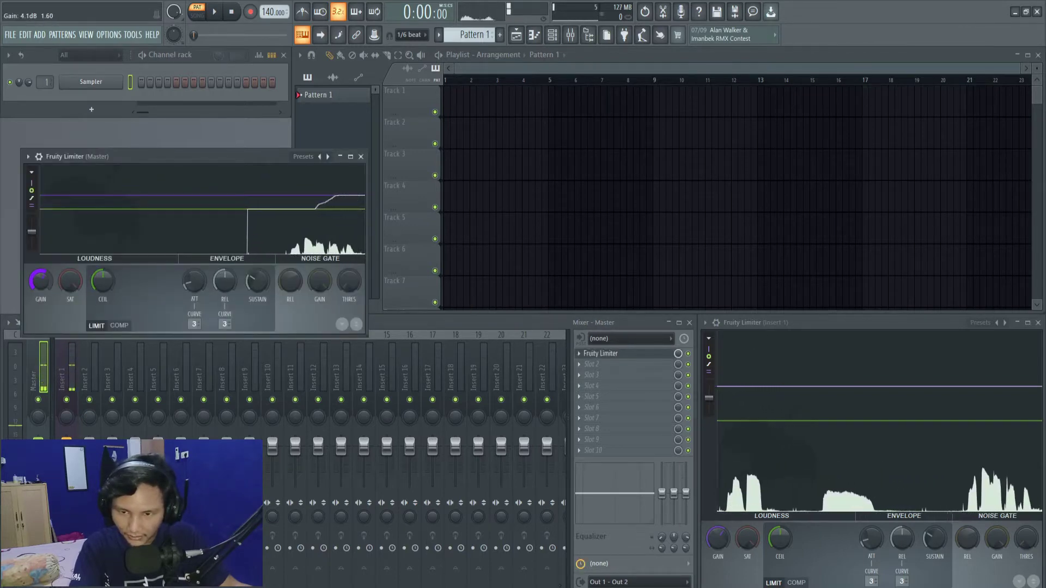
pyautogui.click(361, 156)
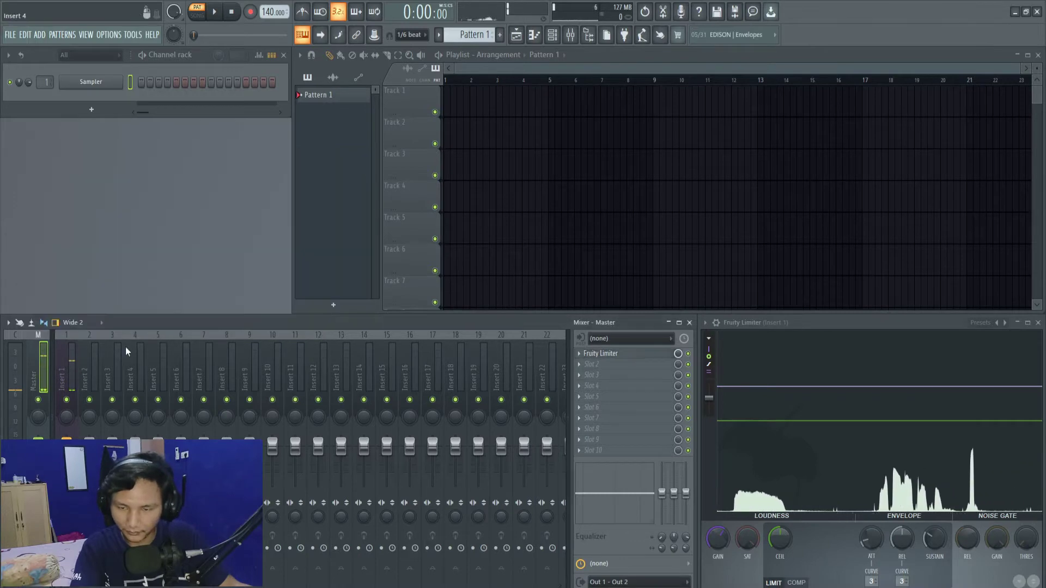
# Step: Load Edison on the microphone input track Insert 1 and record a series of short hits
pyautogui.click(65, 370)
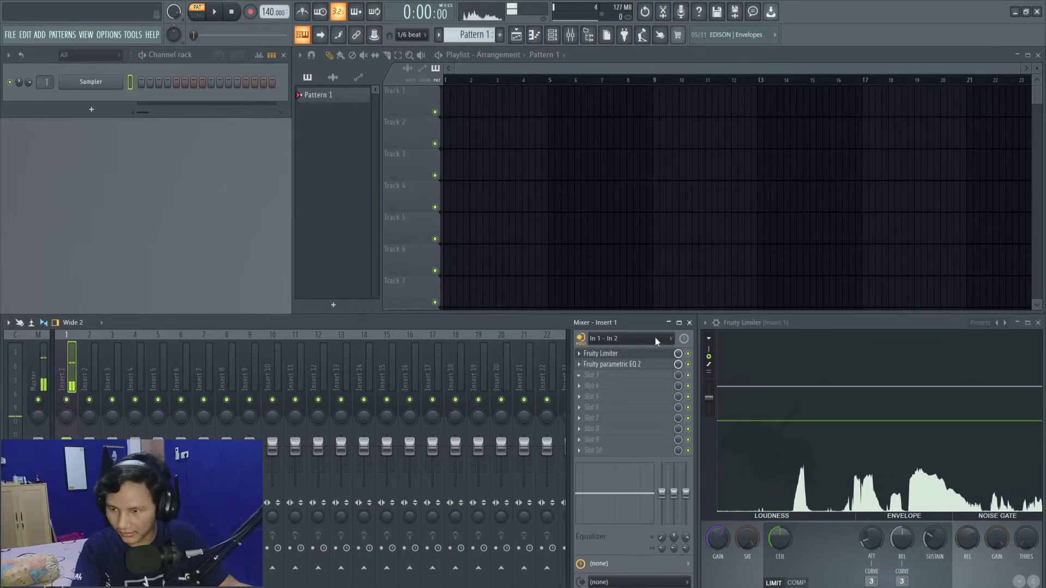
pyautogui.hotkey('ctrl', 'e')
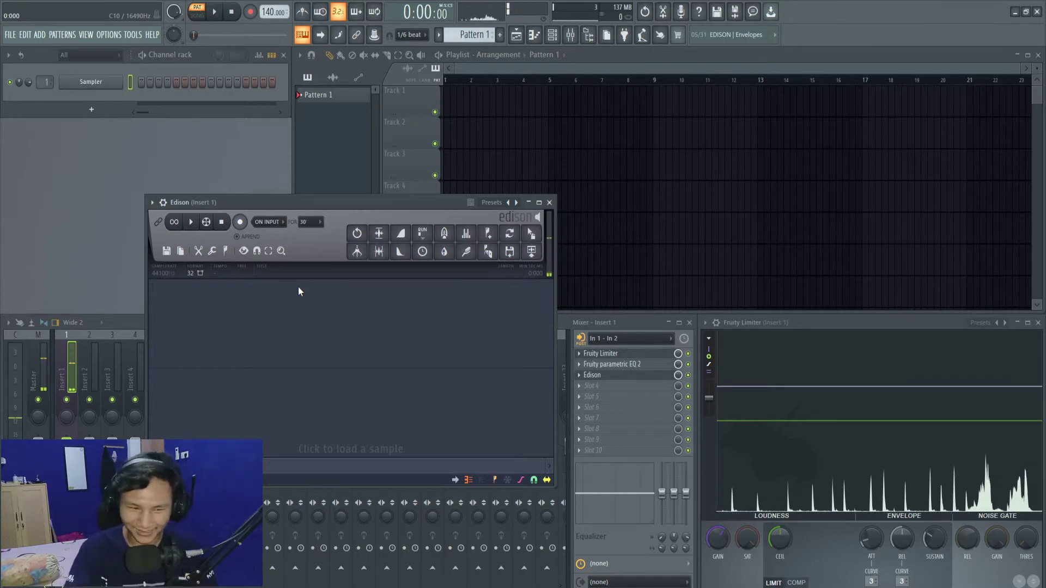
pyautogui.click(239, 222)
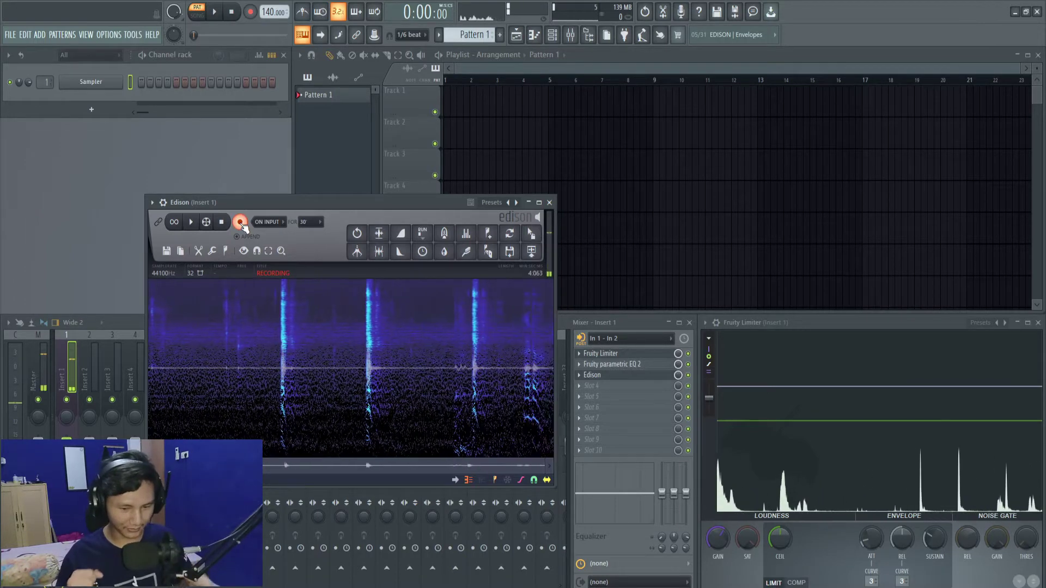
pyautogui.click(240, 222)
# Step: Isolate and audition one hit in the Edison recording, and trim the sample to it
pyautogui.click(472, 367)
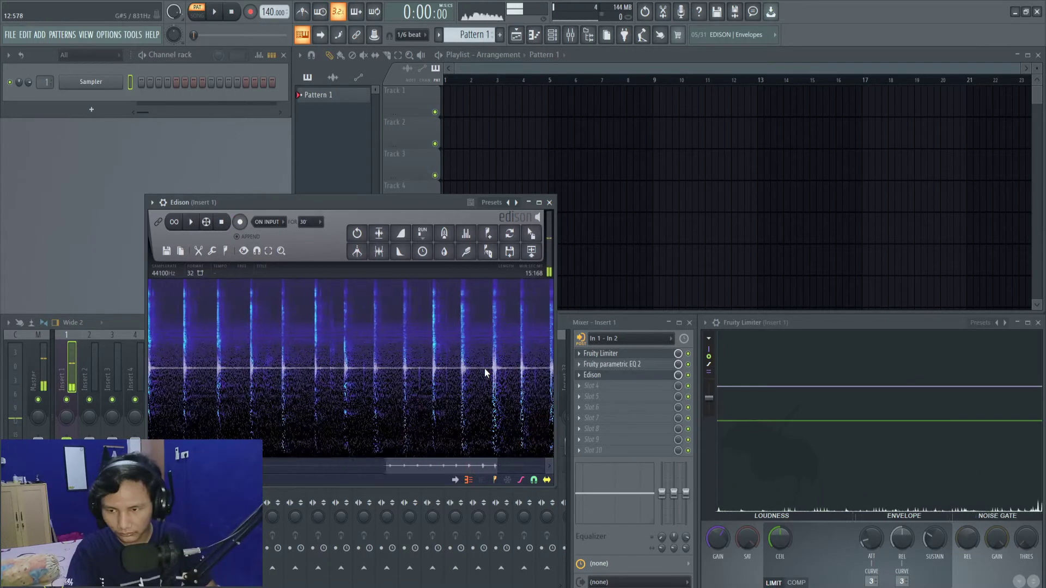
pyautogui.scroll(5, 463, 370)
pyautogui.moveTo(388, 374); pyautogui.dragTo(454, 384)
pyautogui.press('space')
pyautogui.scroll(4, 327, 382)
pyautogui.hotkey('ctrl', 'Delete')
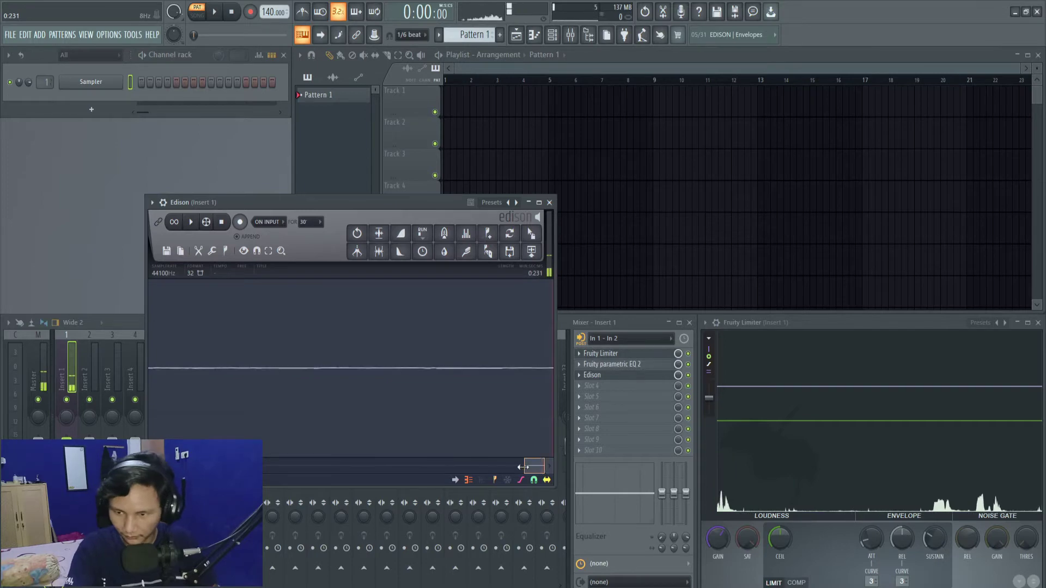
# Step: Replace the clip on Track 1 with a normalized version of the trimmed hit sent from Edison to the playlist
pyautogui.scroll(-5, 312, 368)
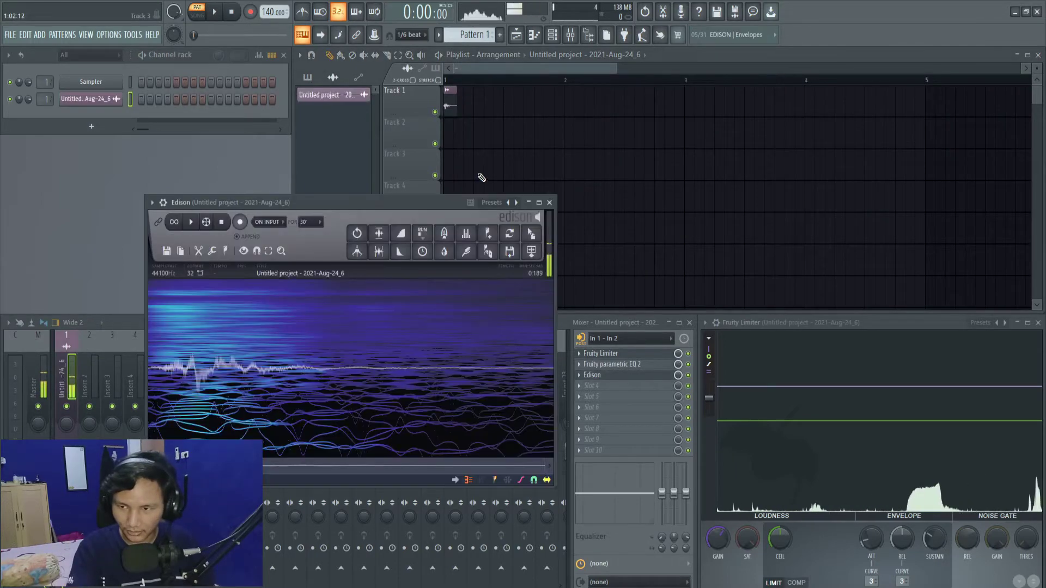
pyautogui.click(549, 202)
pyautogui.rightClick(451, 107)
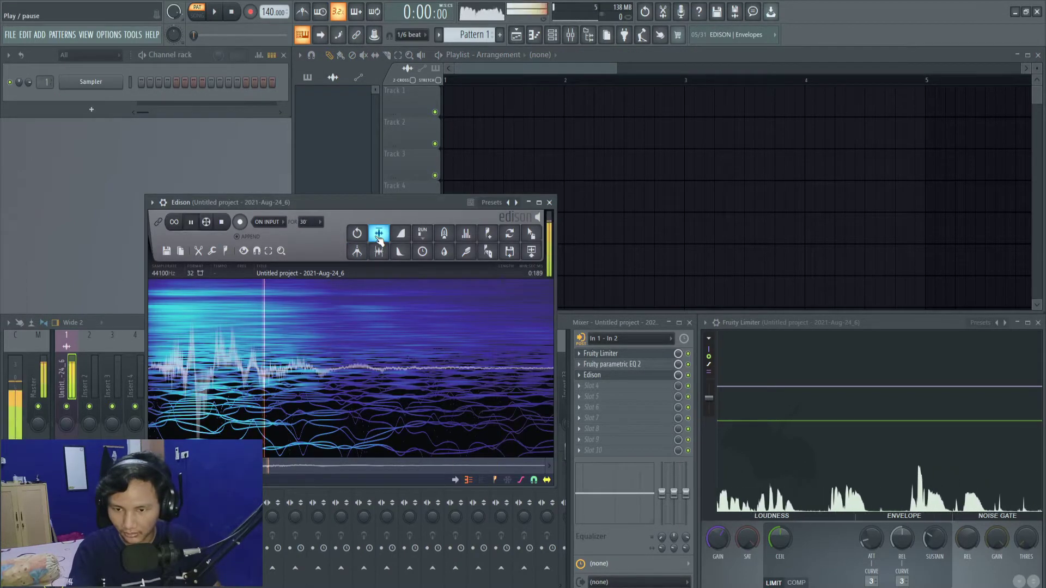
pyautogui.click(531, 250)
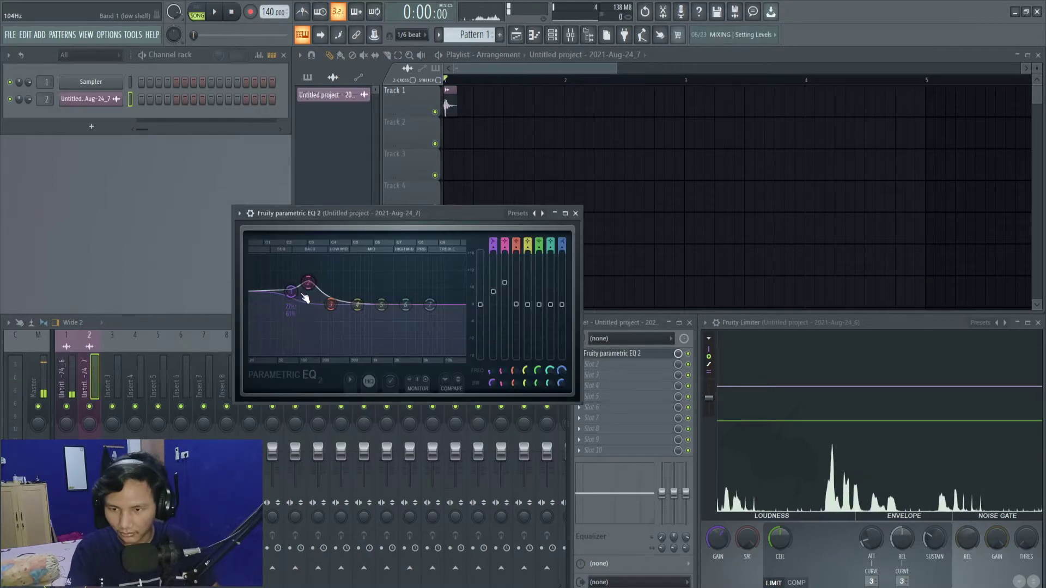
# Step: Shape the Track 1 hit with two Fruity parametric EQ 2 effects, boosting the bass and cutting the mids and treble
pyautogui.moveTo(305, 283)
pyautogui.mouseDown()
pyautogui.moveTo(317, 280)
pyautogui.moveTo(288, 287)
pyautogui.moveTo(297, 291)
pyautogui.mouseUp()
pyautogui.press('space')
pyautogui.moveTo(381, 305); pyautogui.dragTo(360, 315)
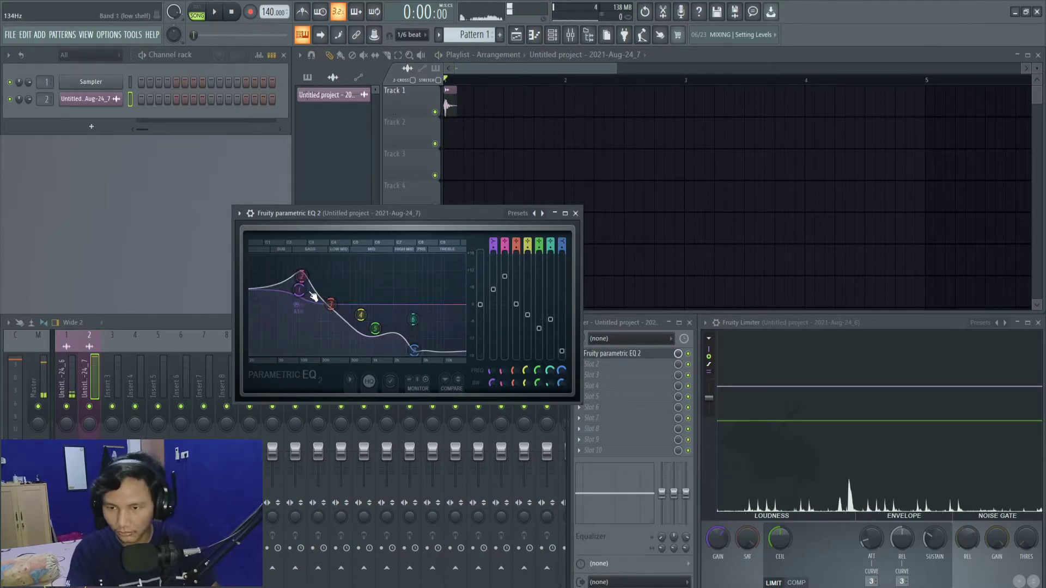
pyautogui.moveTo(301, 289); pyautogui.dragTo(291, 269)
pyautogui.press('space')
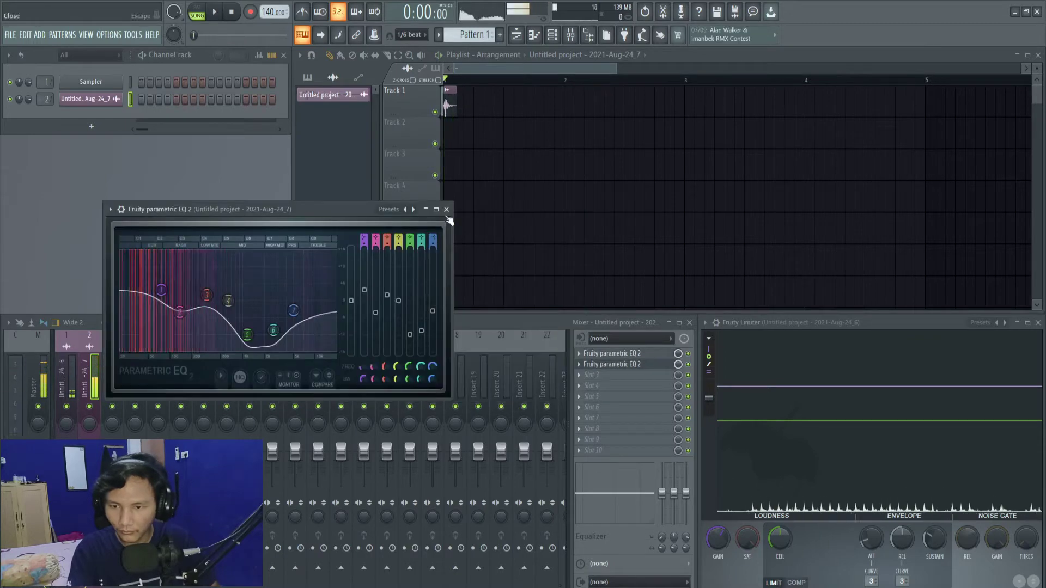
pyautogui.click(446, 209)
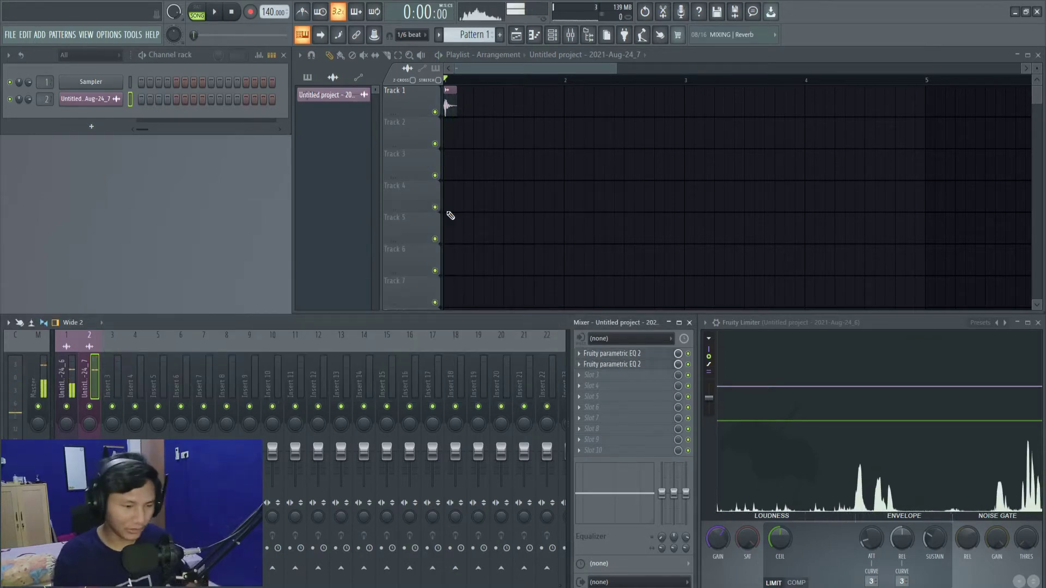
# Step: Add a Fruity Limiter after the two equalizers on the hit's mixer track and play the result
pyautogui.click(609, 375)
pyautogui.click(756, 266)
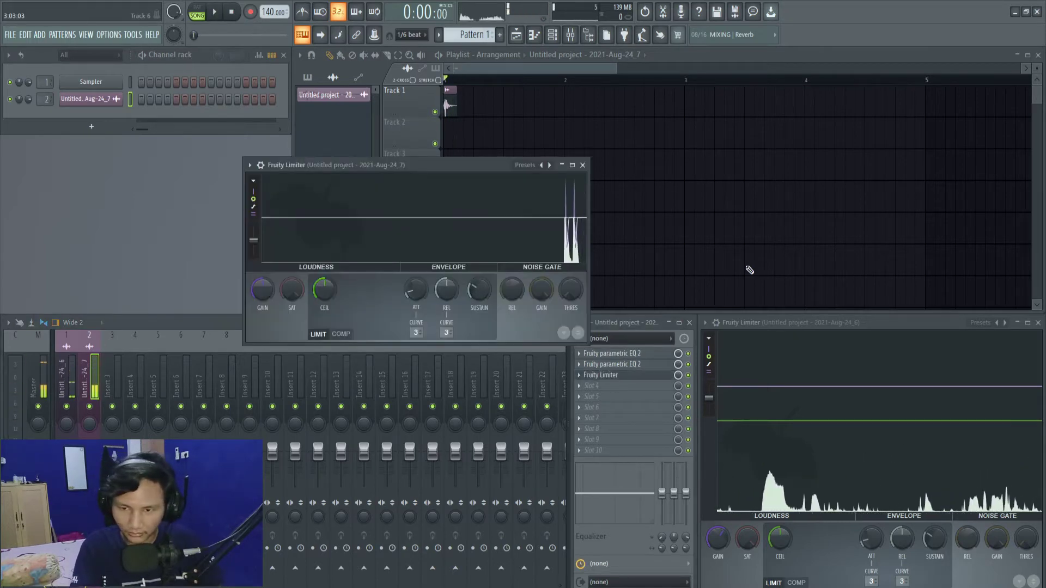
pyautogui.press('space')
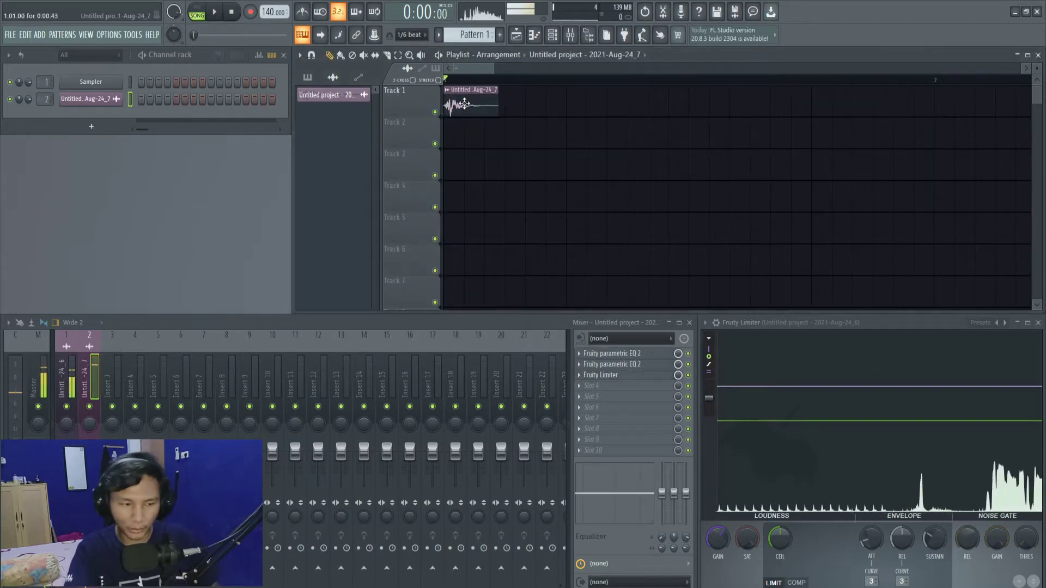
# Step: Repeat the Track 1 clip on every beat until there are five hits in a row
pyautogui.hotkey('ctrl', 'b')
pyautogui.hotkey('ctrl', 'b')
pyautogui.hotkey('ctrl', 'b')
pyautogui.hotkey('ctrl', 'b')
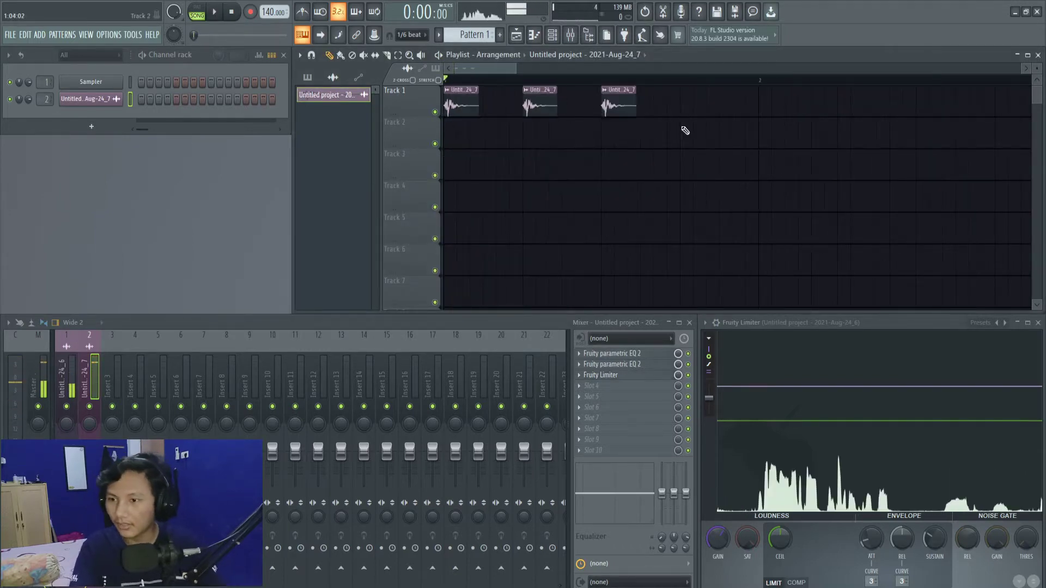
# Step: Play back the repeated hits and lower the project tempo to 115 BPM
pyautogui.press('space')
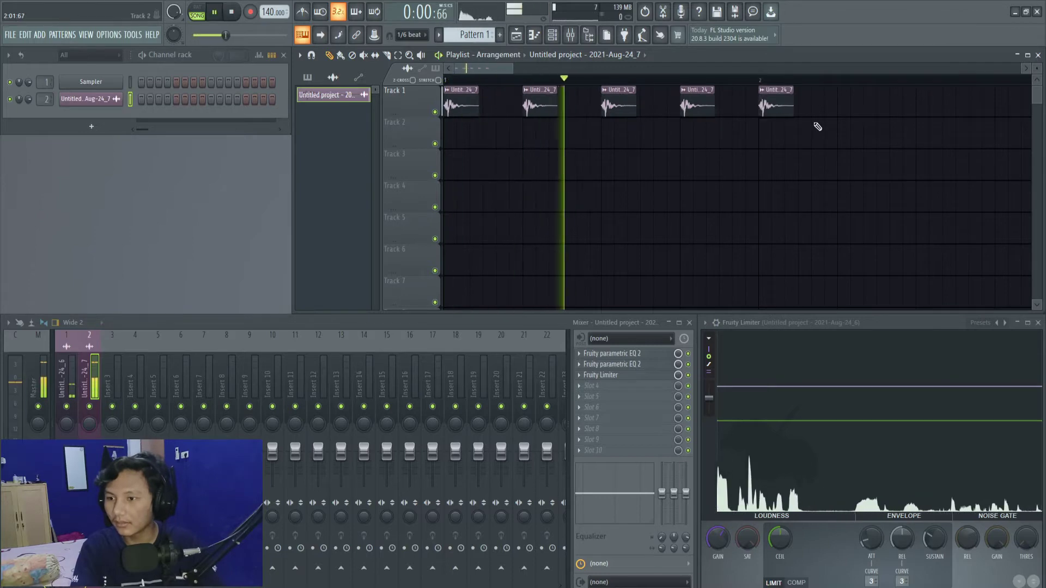
pyautogui.press('space')
pyautogui.scroll(-5, 269, 14)
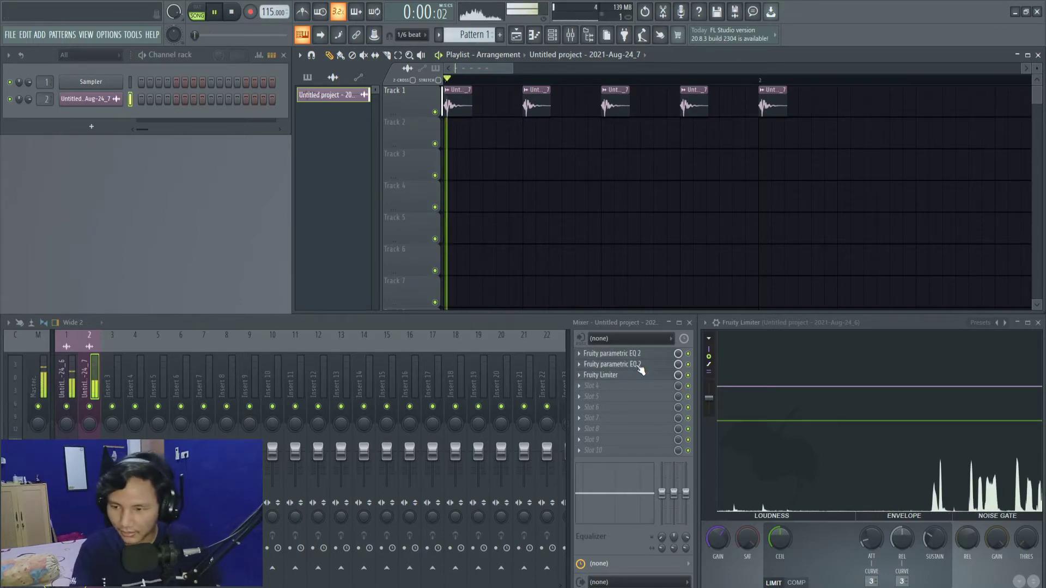
# Step: Raise a low band in the second Fruity parametric EQ 2 of the Track 1 hit while listening to playback
pyautogui.click(641, 364)
pyautogui.moveTo(270, 293); pyautogui.dragTo(262, 282)
pyautogui.press('space')
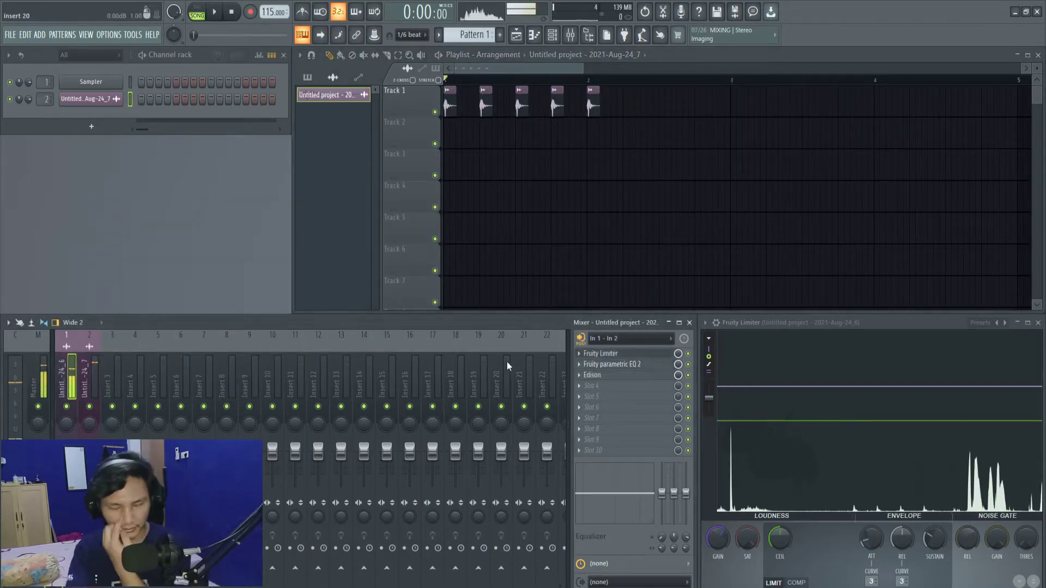
# Step: Clear the old sample from Edison on the microphone track and record a second series of hits
pyautogui.click(592, 375)
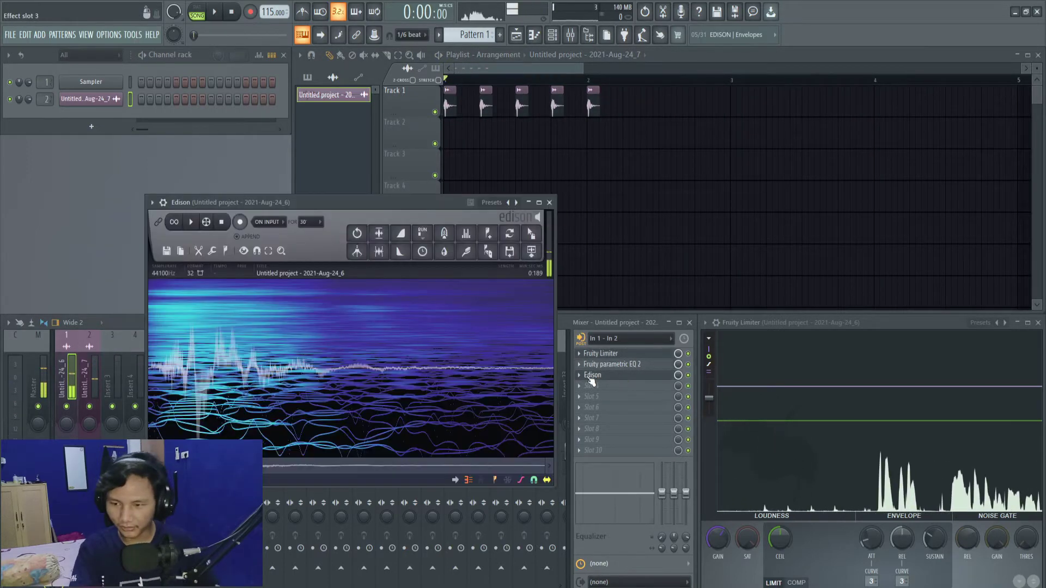
pyautogui.hotkey('ctrl', 'a')
pyautogui.press('Delete')
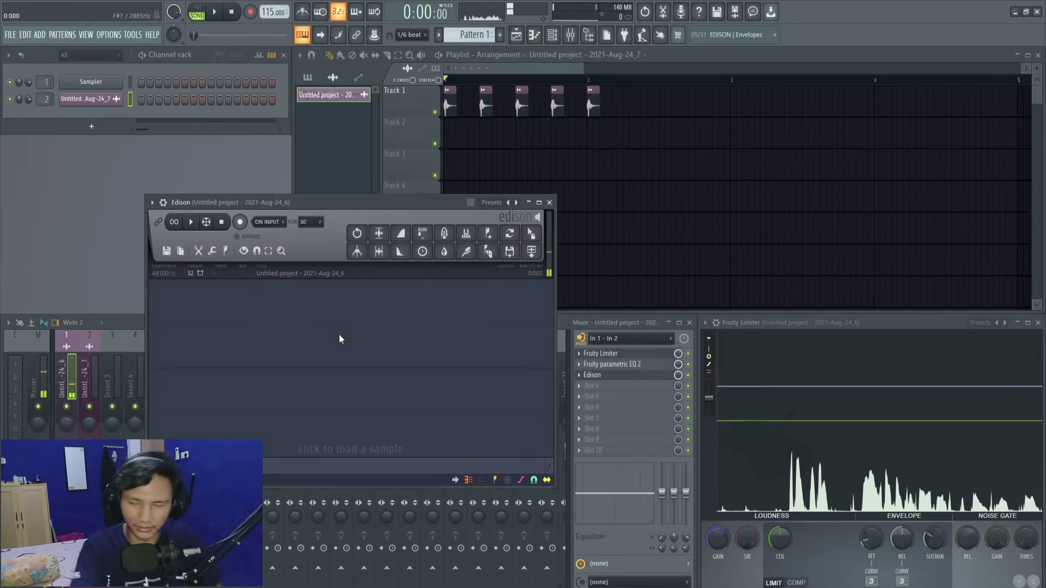
pyautogui.click(240, 223)
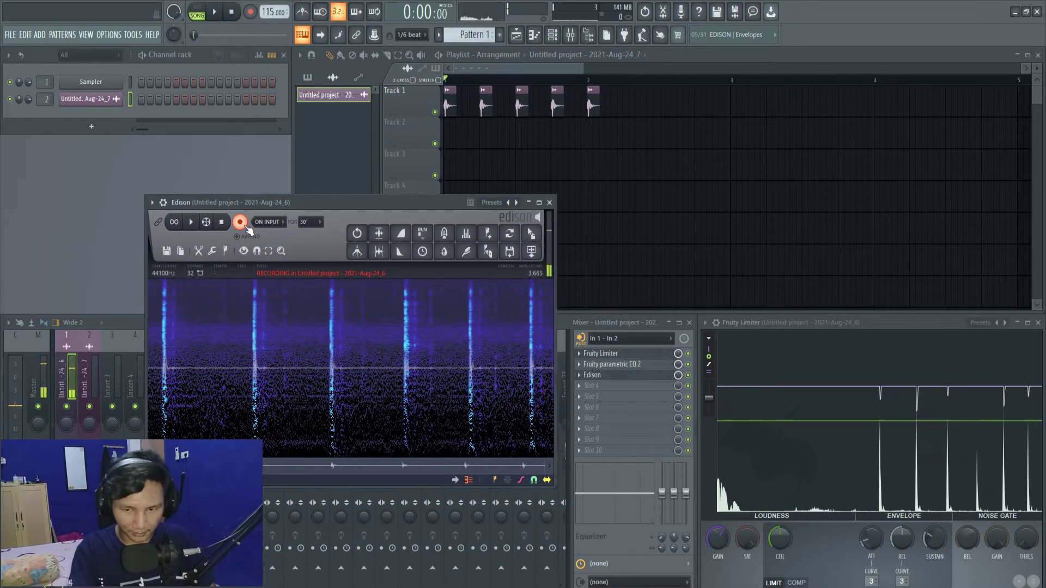
pyautogui.click(190, 222)
# Step: Send one trimmed hit from the new recording to Track 2 and repeat it beneath each Track 1 clip
pyautogui.scroll(5, 368, 375)
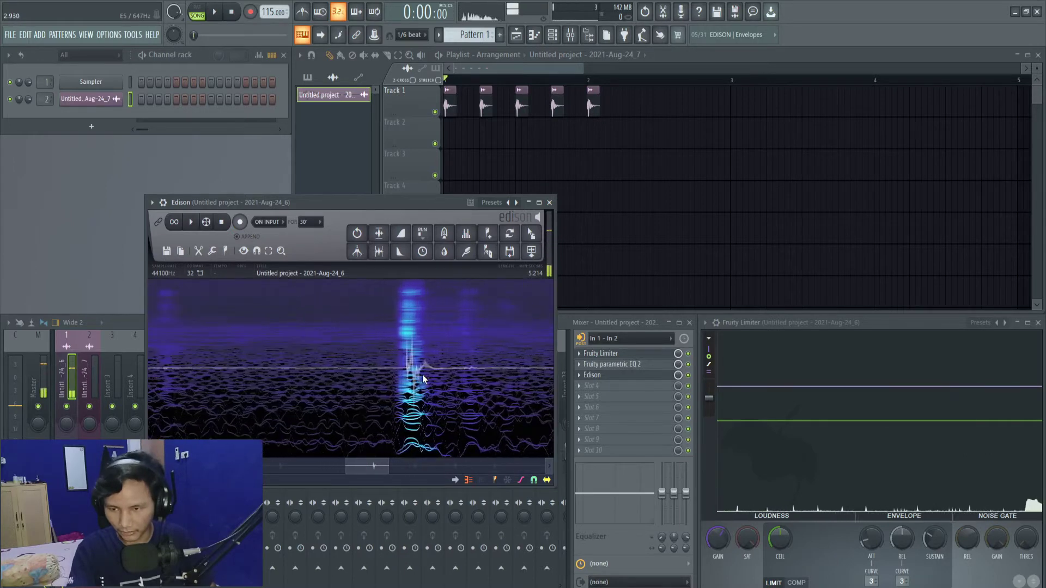
pyautogui.moveTo(402, 372)
pyautogui.mouseDown()
pyautogui.moveTo(476, 387)
pyautogui.moveTo(414, 381)
pyautogui.mouseUp()
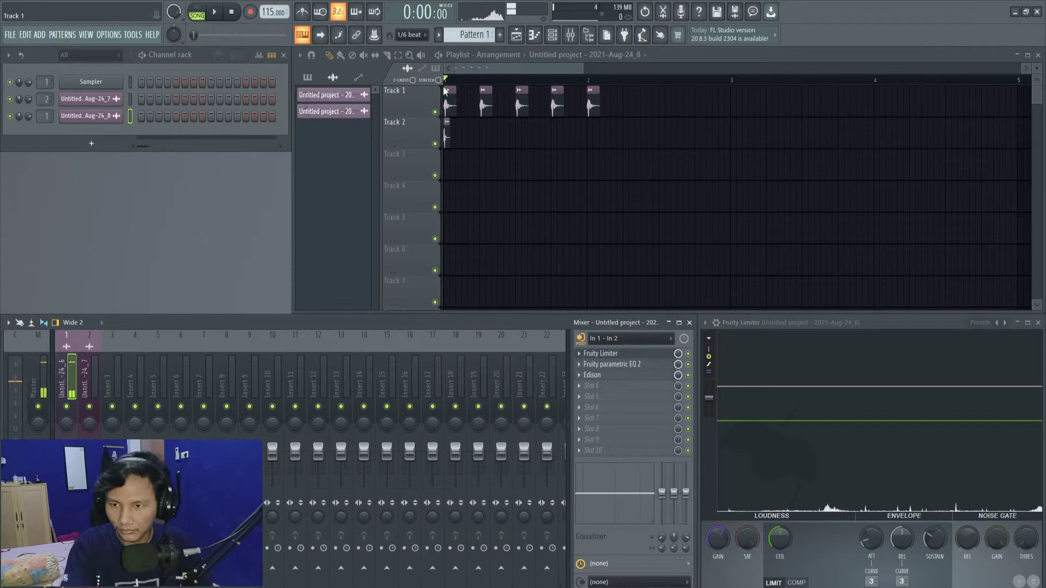
pyautogui.scroll(4, 465, 86)
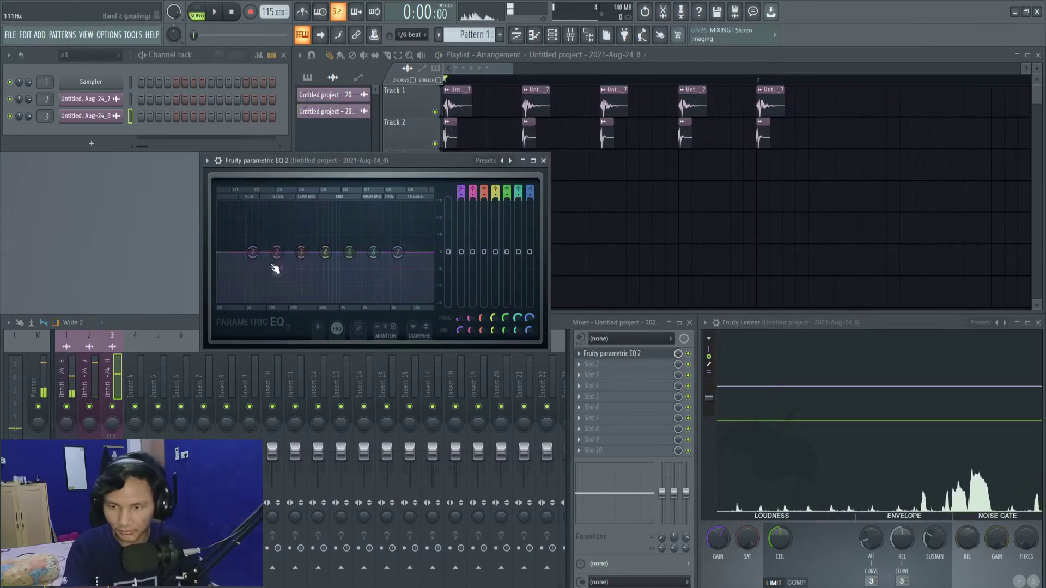
# Step: Equalize the Track 2 hit with Fruity parametric EQ 2, cutting the lows and around 1.1 kHz while boosting the low mids and high mids
pyautogui.moveTo(253, 253); pyautogui.dragTo(292, 282)
pyautogui.press('space')
pyautogui.moveTo(301, 252); pyautogui.dragTo(323, 261)
pyautogui.moveTo(373, 252); pyautogui.dragTo(370, 239)
pyautogui.moveTo(398, 252); pyautogui.dragTo(343, 279)
pyautogui.press('space')
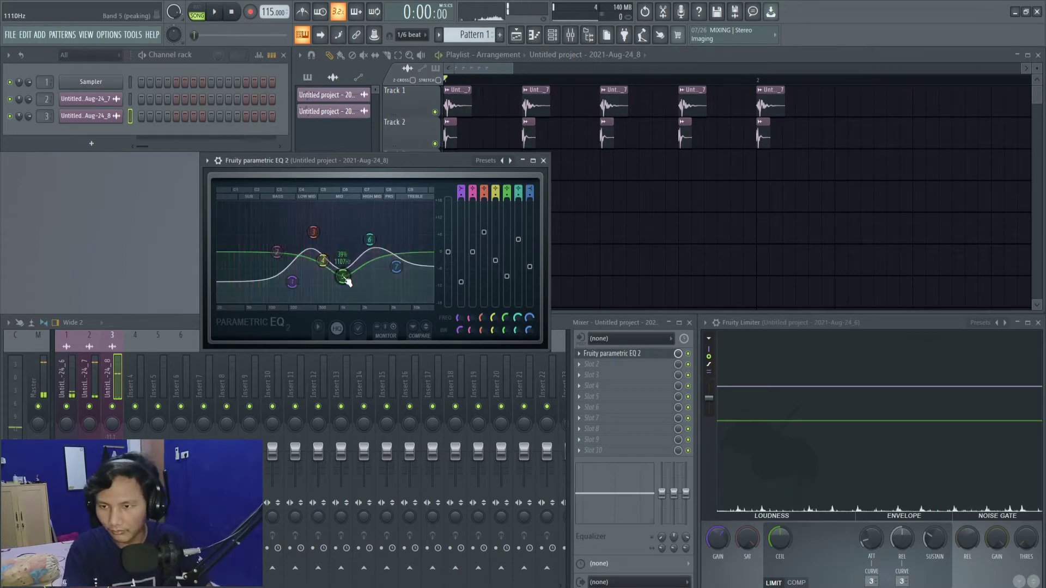
# Step: Raise EQ bands 3 and 6 of the Track 2 hit into stronger peaks, and play both tracks together
pyautogui.press('space')
pyautogui.press('space')
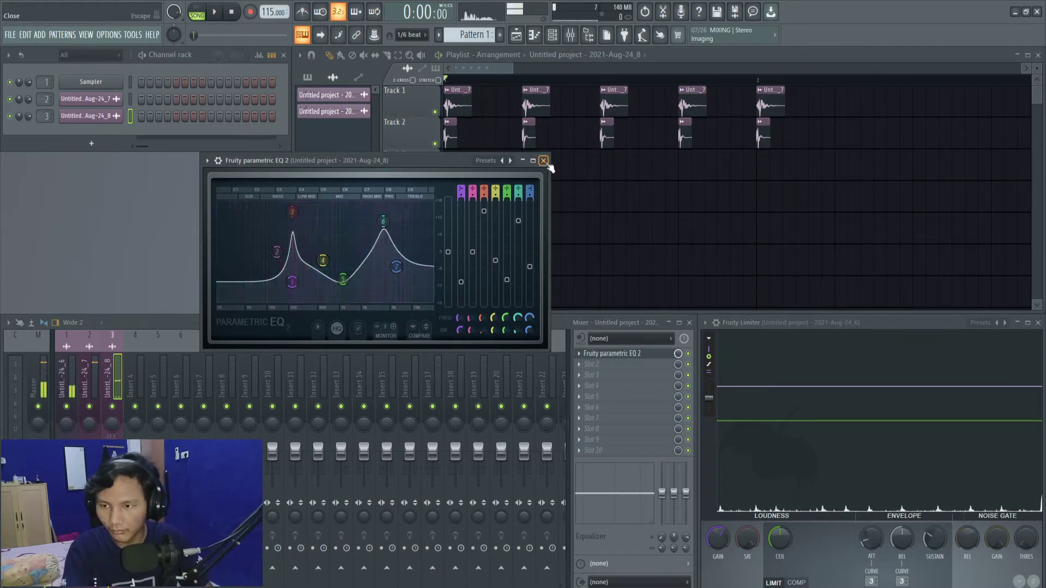
pyautogui.click(543, 160)
pyautogui.press('space')
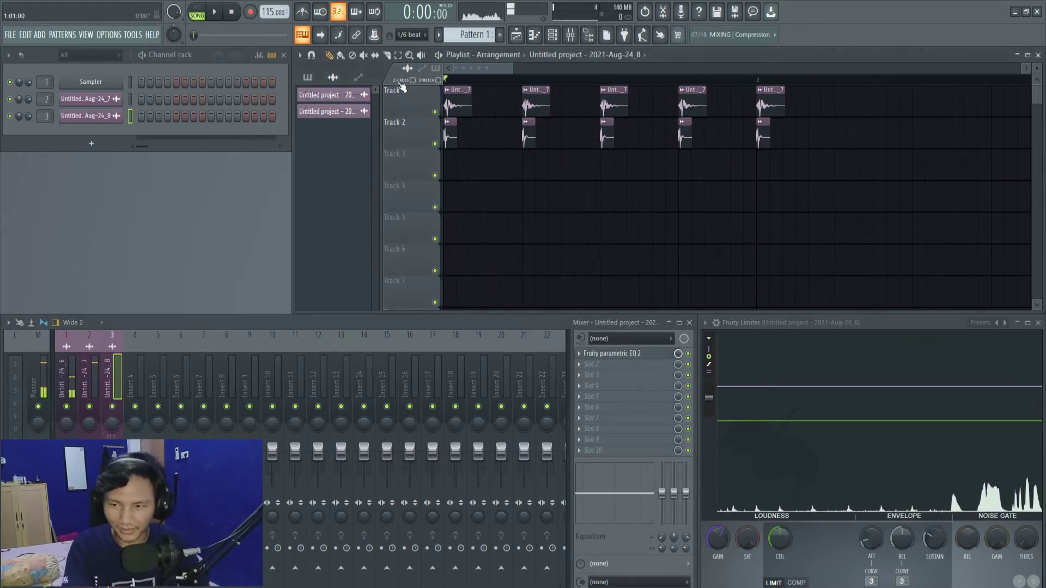
pyautogui.press('space')
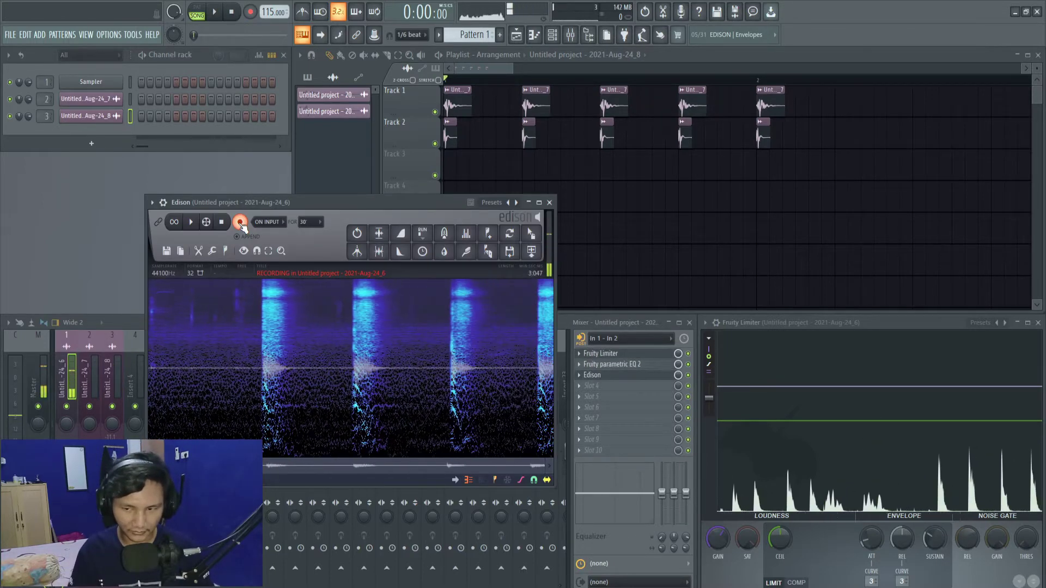
# Step: Record a third series of hits into Edison on the microphone track and clear the audio selection
pyautogui.click(241, 222)
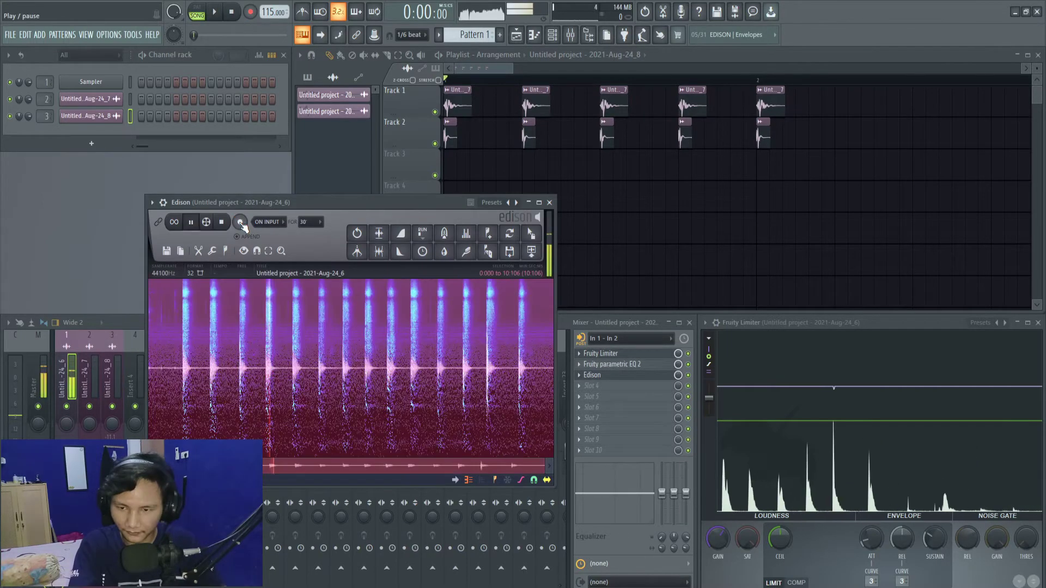
pyautogui.click(262, 362)
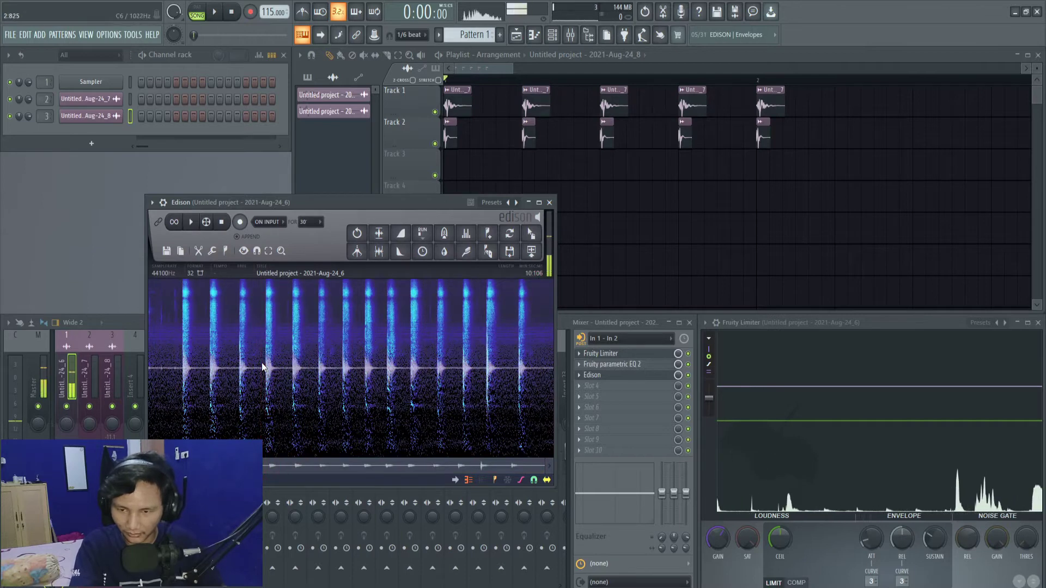
# Step: Select one hit in the third Edison recording, play it, and trim the audio to that hit
pyautogui.rightClick(265, 364)
pyautogui.scroll(6, 269, 365)
pyautogui.moveTo(266, 366); pyautogui.dragTo(470, 399)
pyautogui.press('space')
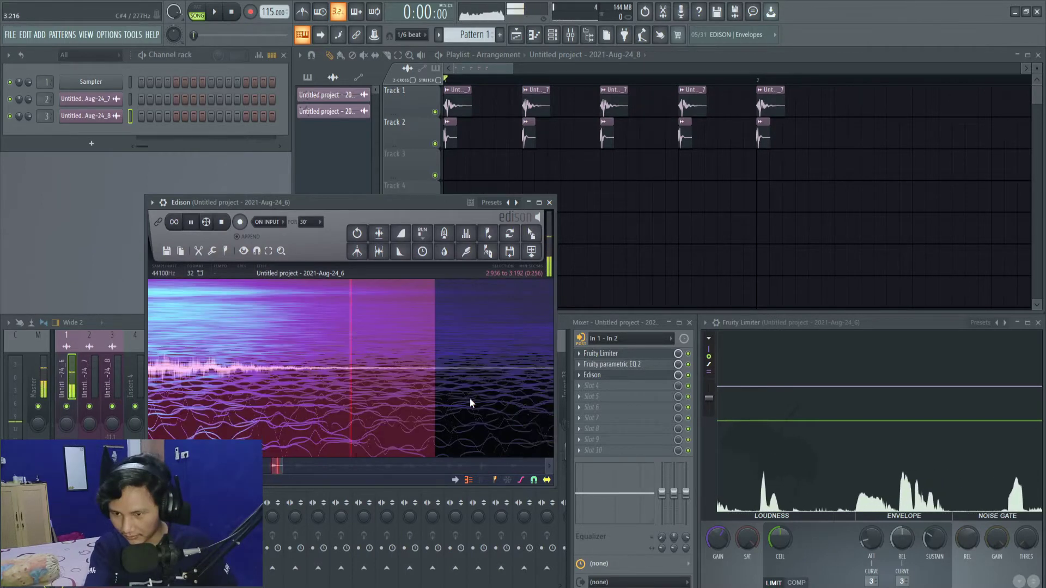
pyautogui.hotkey('ctrl', 'Delete')
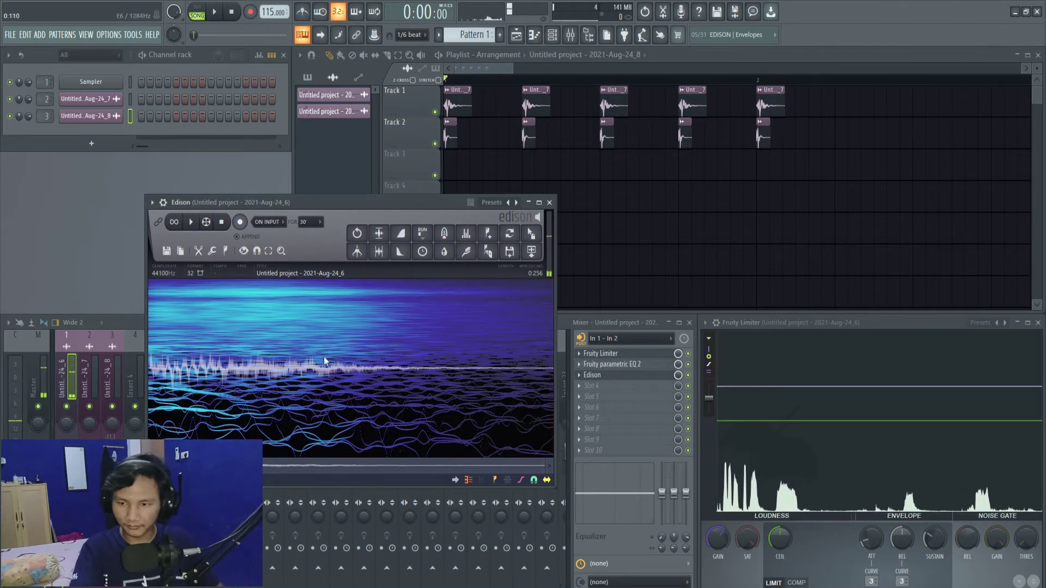
# Step: Put the trimmed hit on Track 3 and place it on beats 2 and 4 of the bar
pyautogui.click(355, 150)
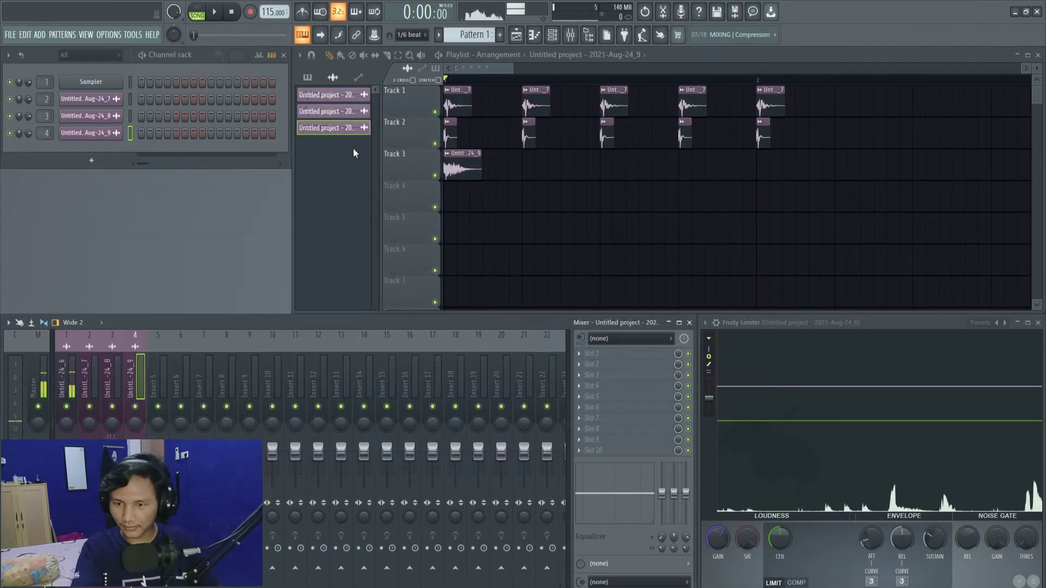
pyautogui.press('space')
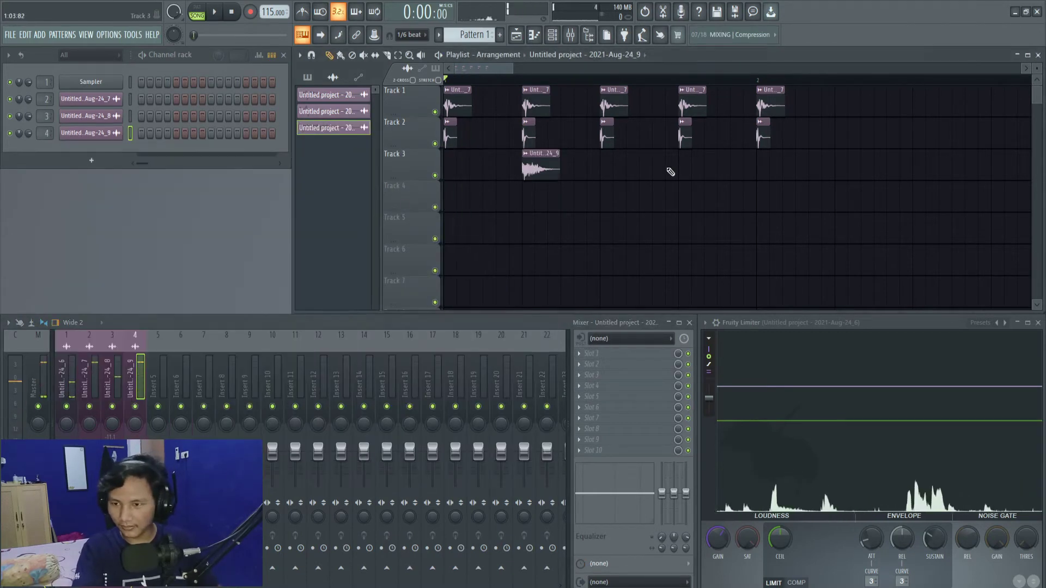
pyautogui.click(682, 170)
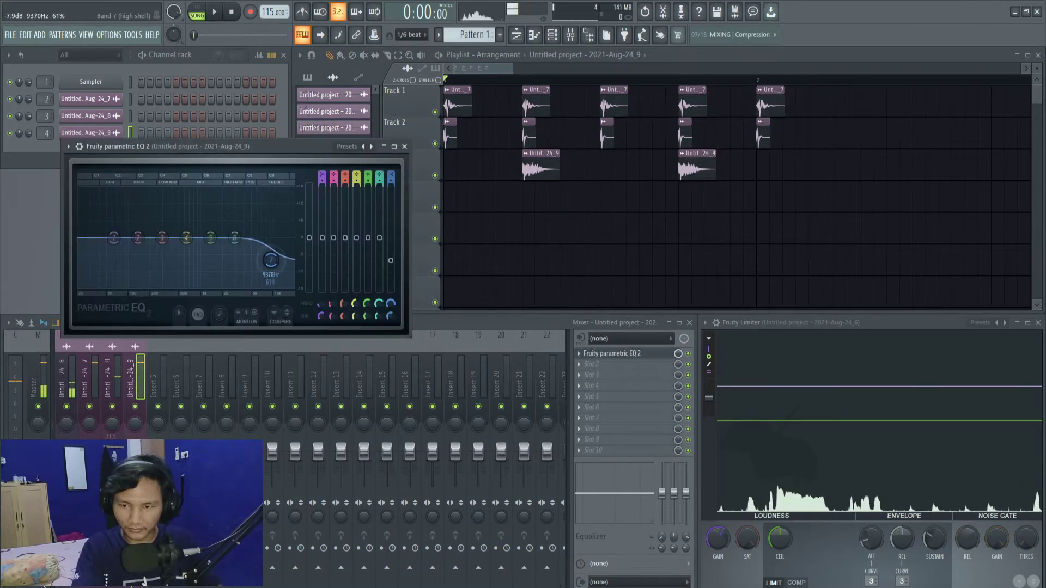
# Step: Cut the highs of the Track 3 hit from about 8.3 kHz with band 7 of Fruity parametric EQ 2, and play the beat
pyautogui.moveTo(263, 261); pyautogui.dragTo(268, 267)
pyautogui.press('space')
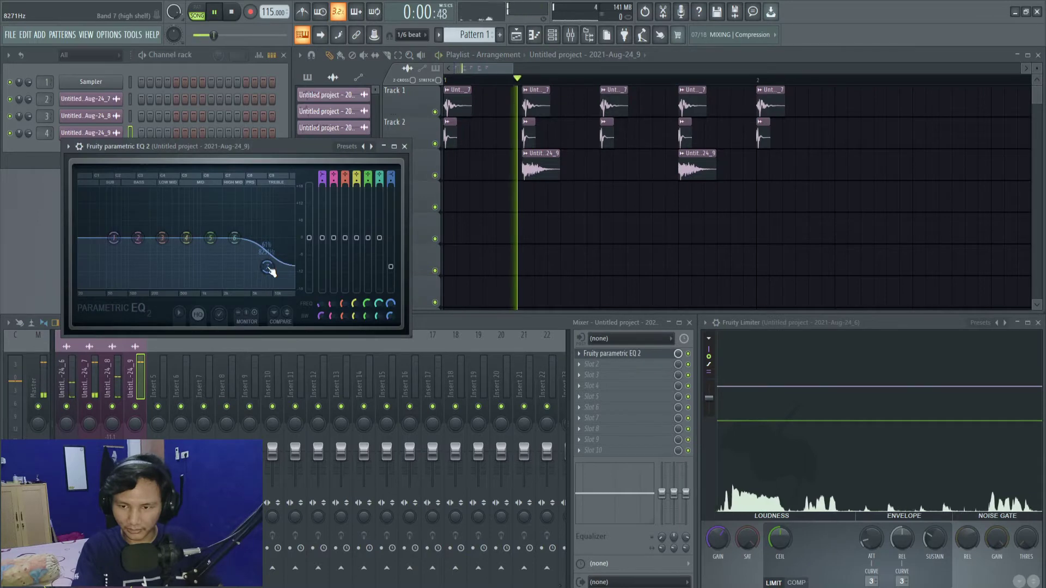
pyautogui.press('space')
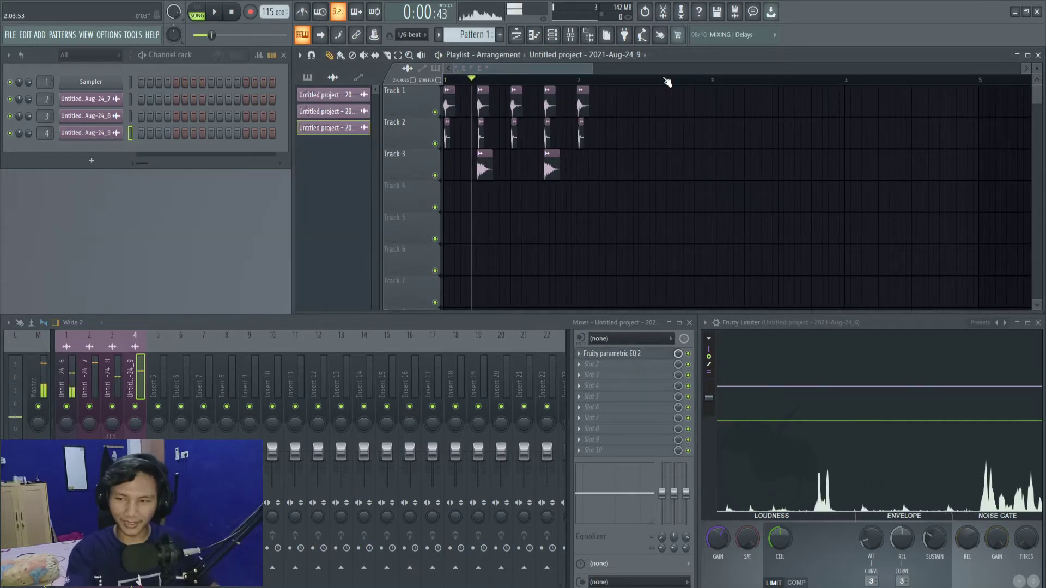
# Step: Record a fourth series of hits into Edison on the microphone track and send one short hit to the playlist
pyautogui.scroll(-2, 628, 79)
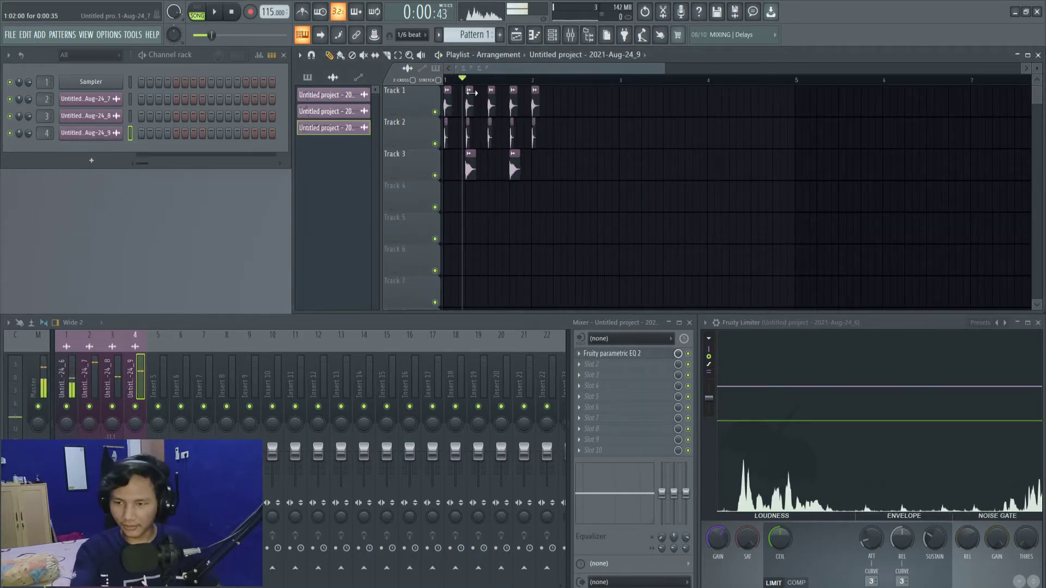
pyautogui.scroll(2, 543, 212)
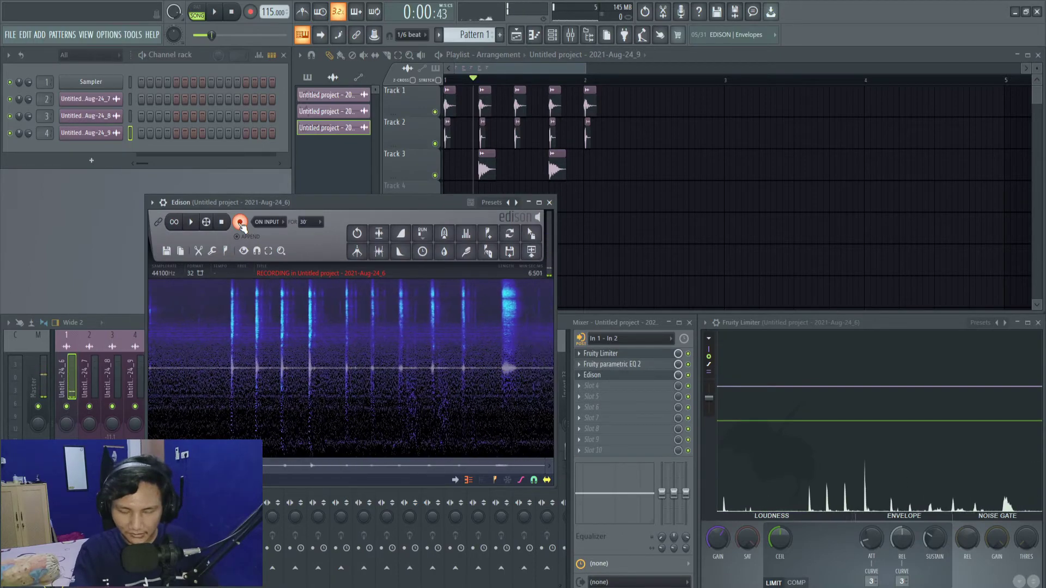
pyautogui.click(241, 223)
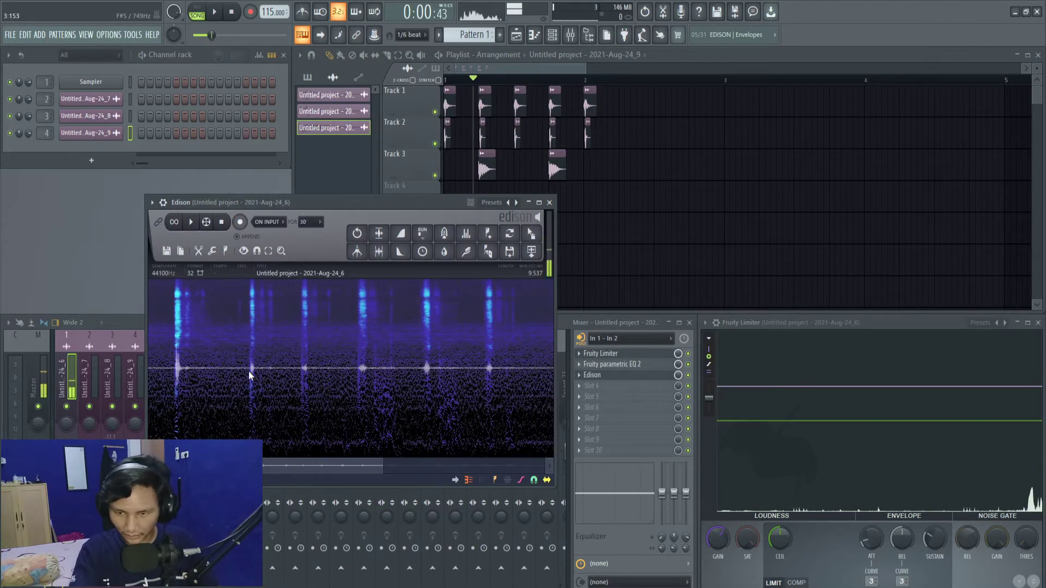
pyautogui.moveTo(249, 375); pyautogui.dragTo(262, 378)
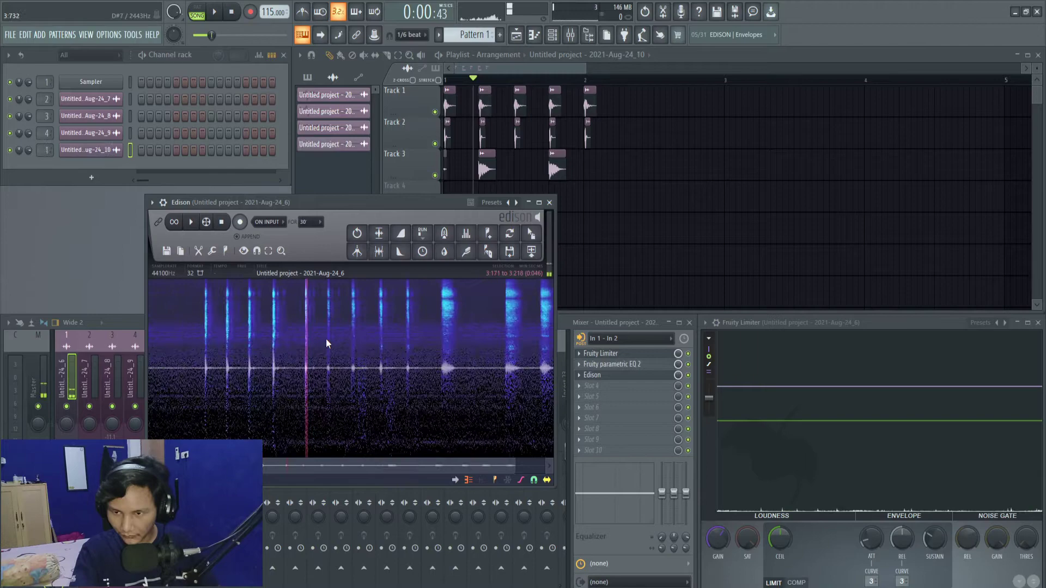
# Step: Send one longer hit from the same recording to the playlist, placing it after the short hit on Track 4
pyautogui.scroll(-1, 325, 338)
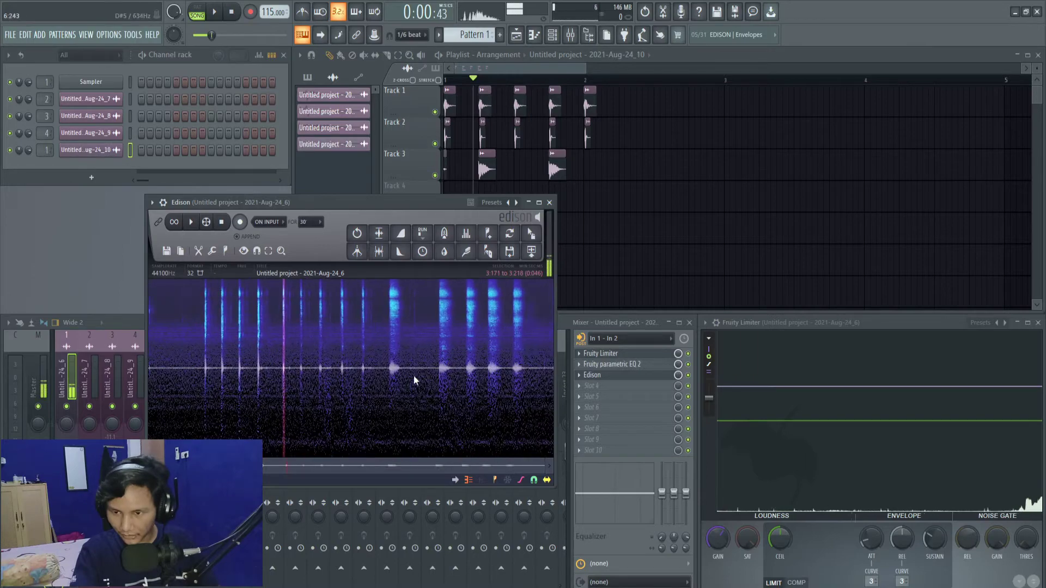
pyautogui.rightClick(393, 371)
pyautogui.scroll(2, 403, 370)
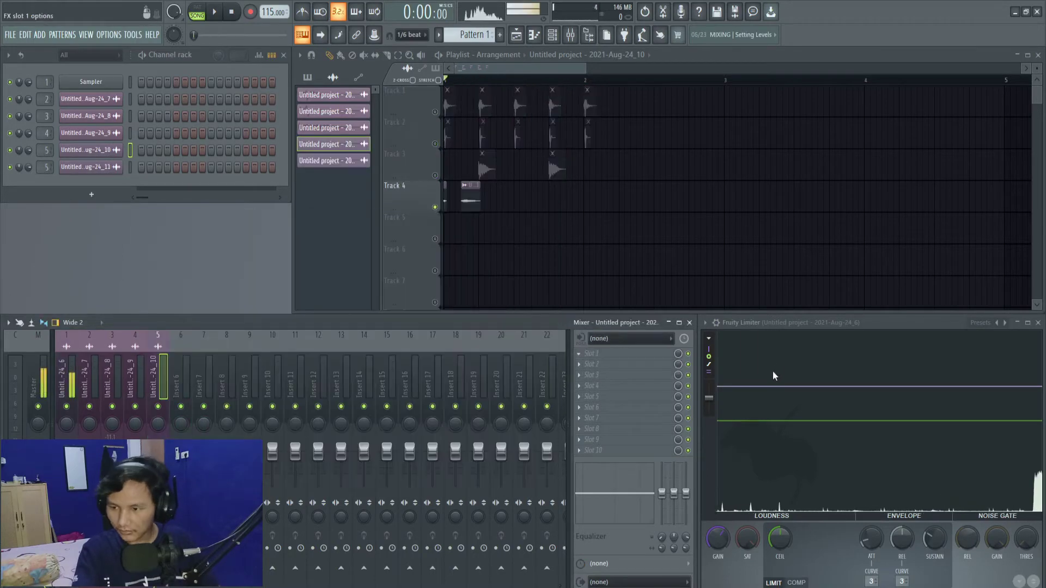
# Step: Add Fruity parametric EQ 2 to mixer track 5 and play the soloed Track 4 hits through it
pyautogui.press('space')
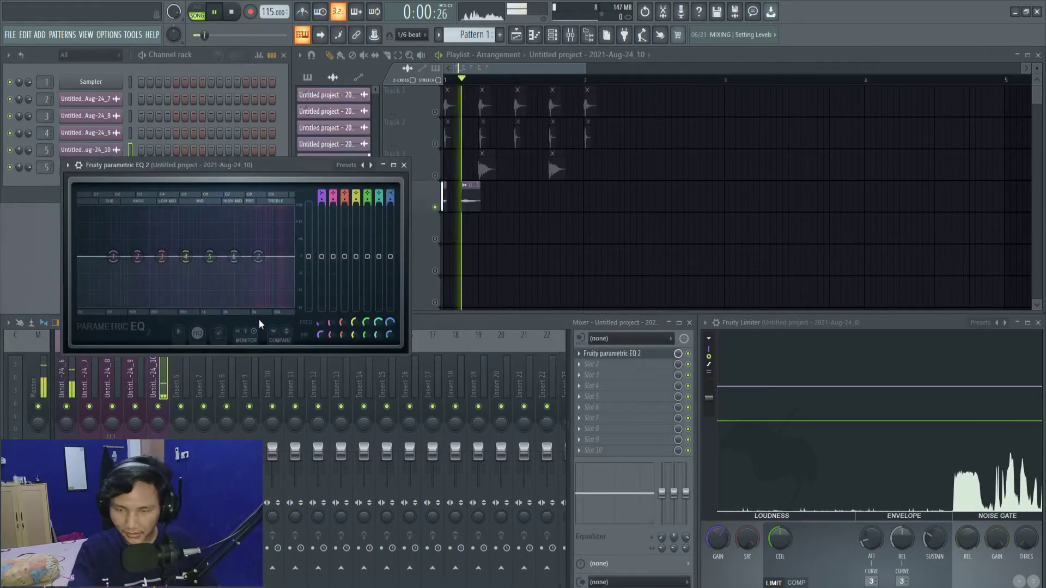
pyautogui.press('space')
pyautogui.press('space')
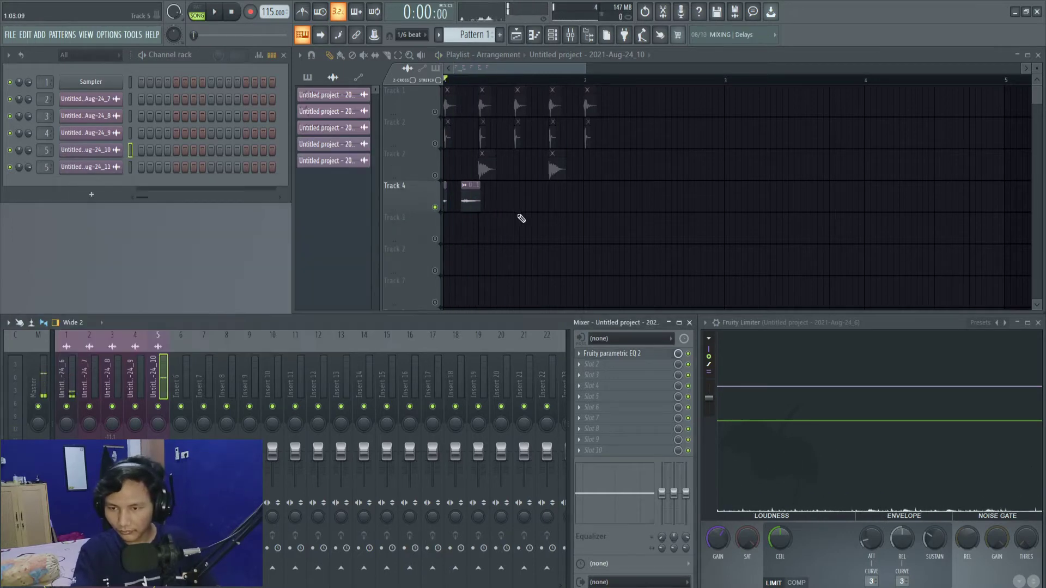
# Step: Fill the bar on Track 4 with repeated short hits, closing each half bar with the long hit, and play all tracks
pyautogui.press('space')
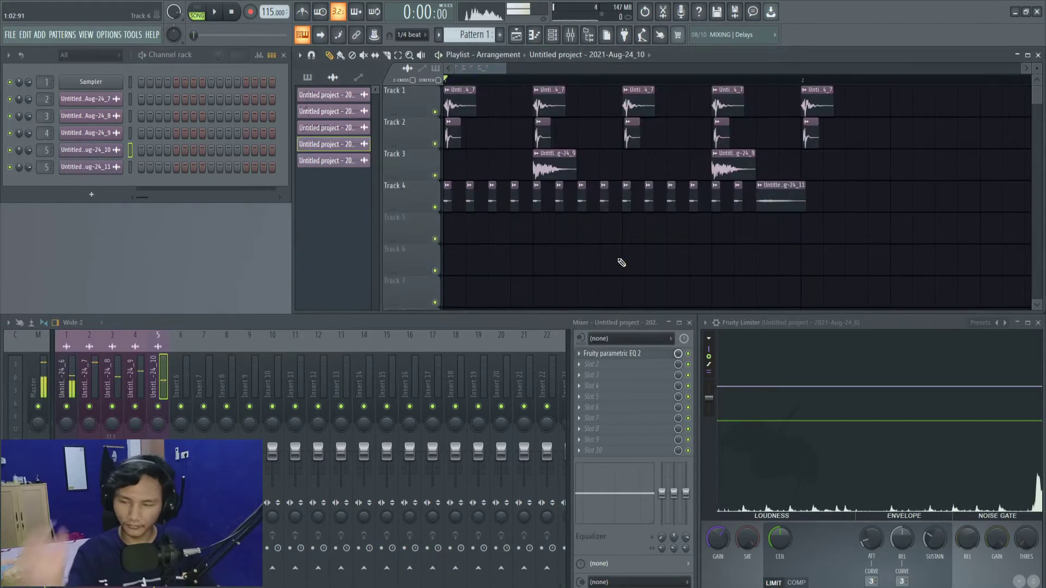
pyautogui.press('space')
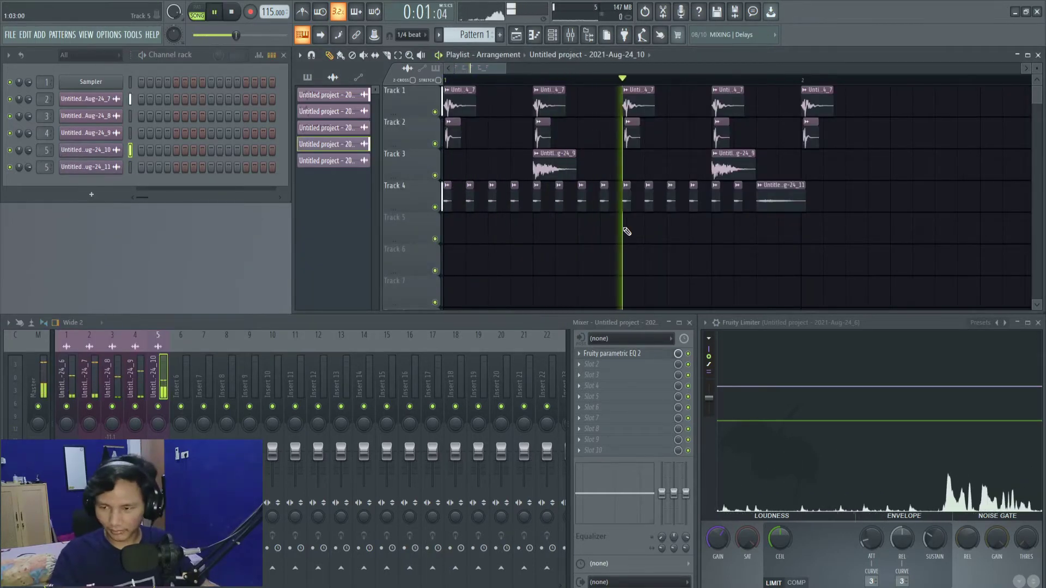
pyautogui.press('space')
pyautogui.press('space')
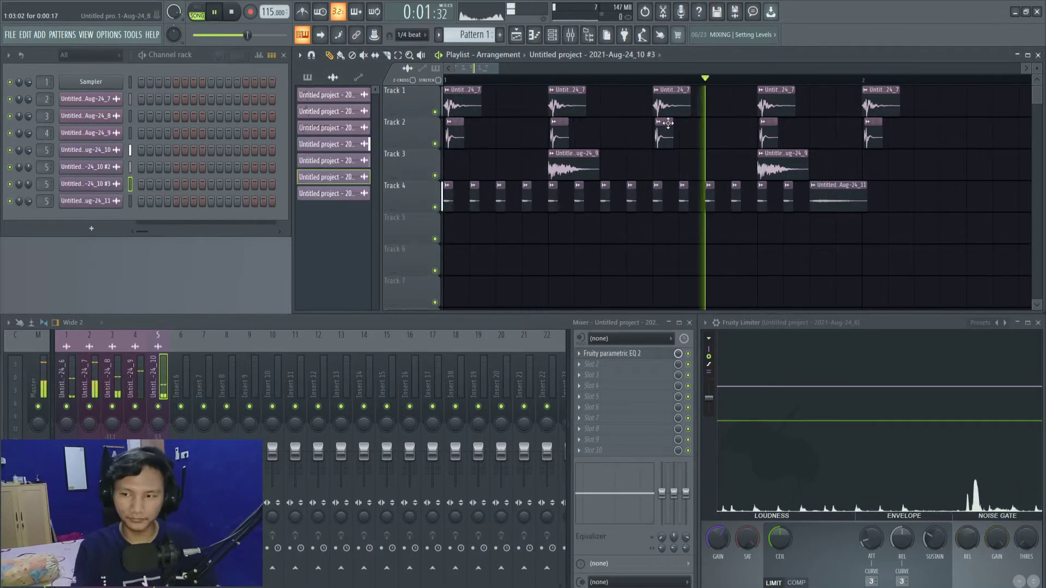
pyautogui.press('space')
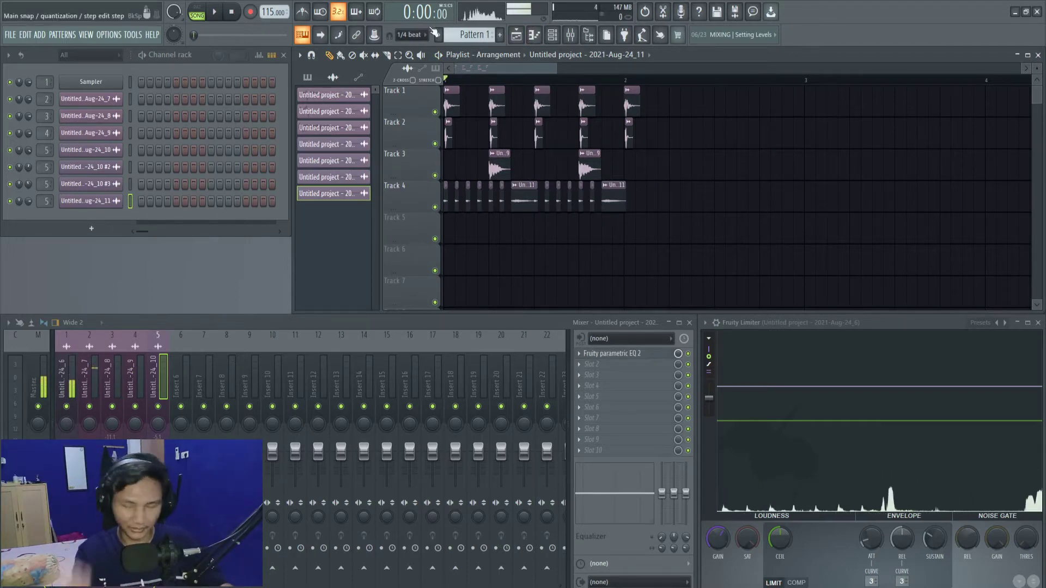
# Step: Delete the Track 1 and Track 2 clips at the start of bar 2, and duplicate the one-bar beat to fill four bars
pyautogui.rightClick(632, 105)
pyautogui.rightClick(630, 134)
pyautogui.moveTo(675, 98); pyautogui.dragTo(443, 248)
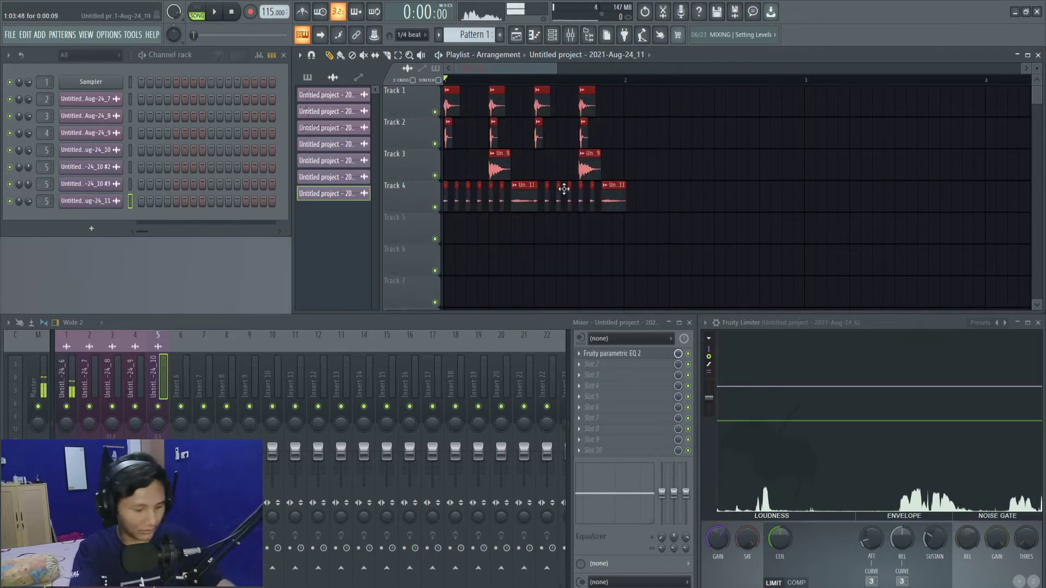
pyautogui.scroll(-8, 647, 89)
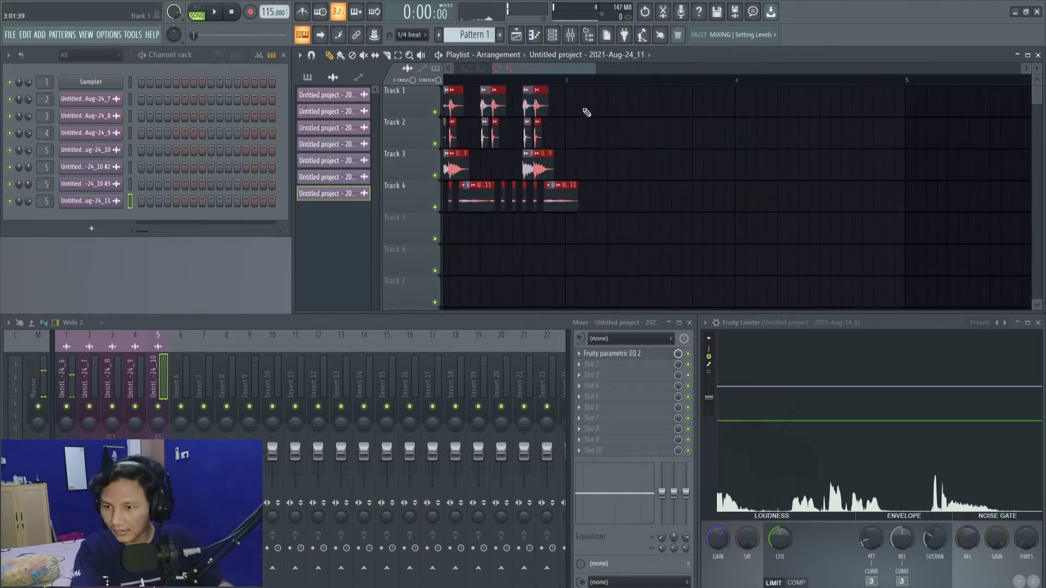
pyautogui.moveTo(542, 104); pyautogui.dragTo(698, 100)
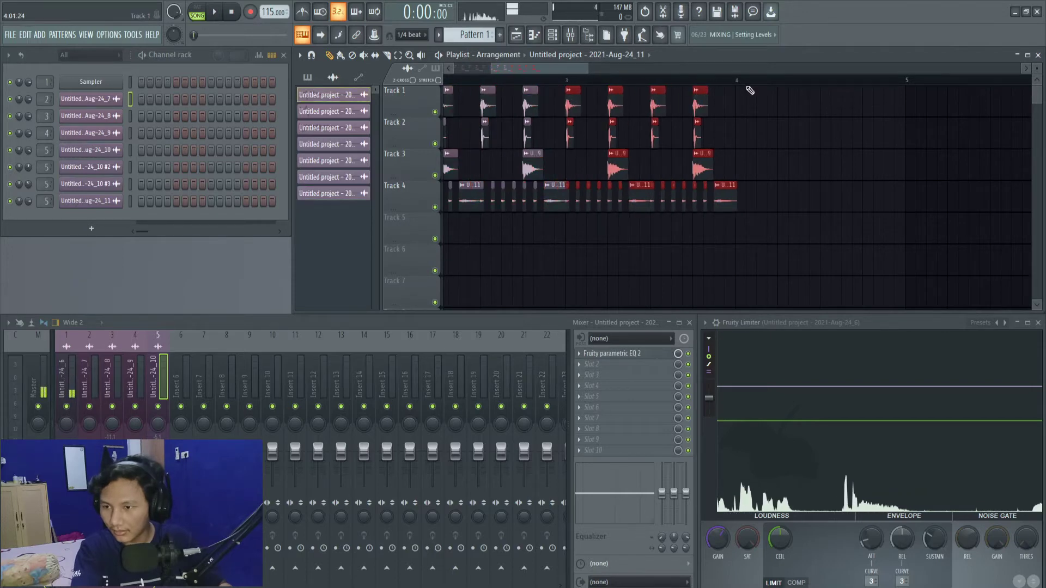
pyautogui.scroll(1, 758, 83)
pyautogui.scroll(4, 759, 84)
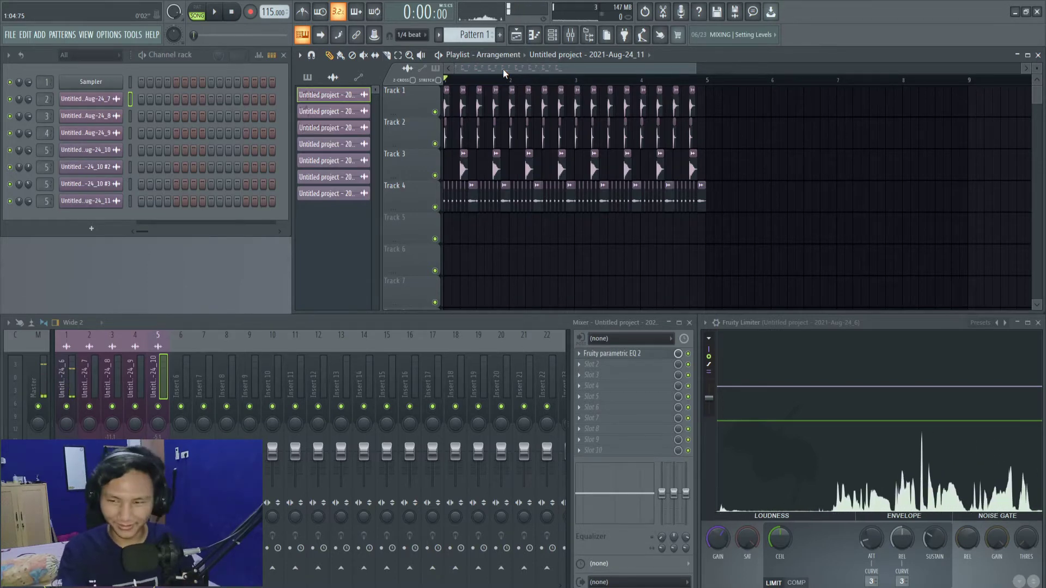
# Step: Record a melody through the microphone into Edison on mixer track 1 while the four-bar beat plays
pyautogui.click(65, 381)
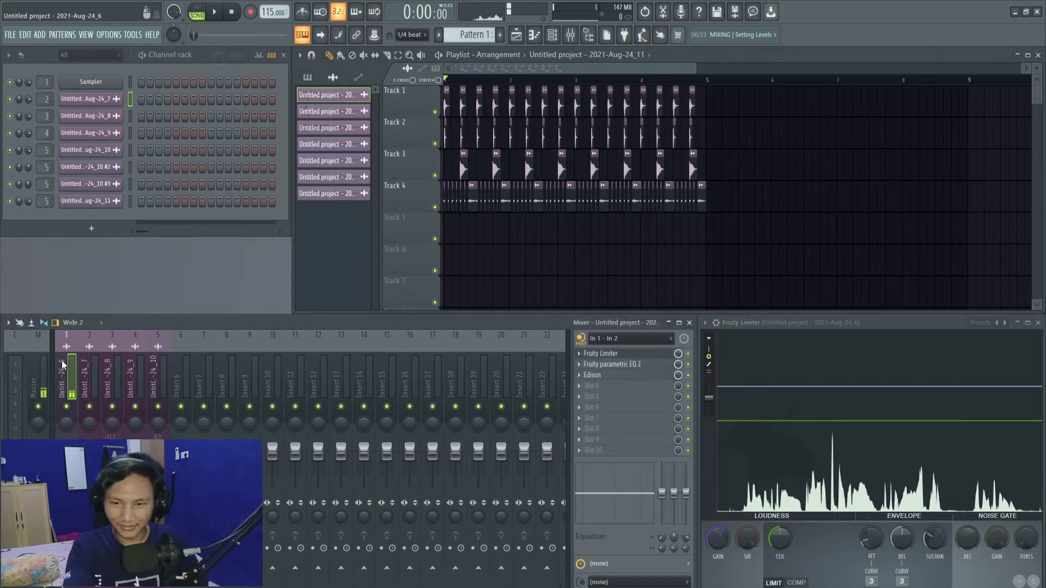
pyautogui.click(602, 375)
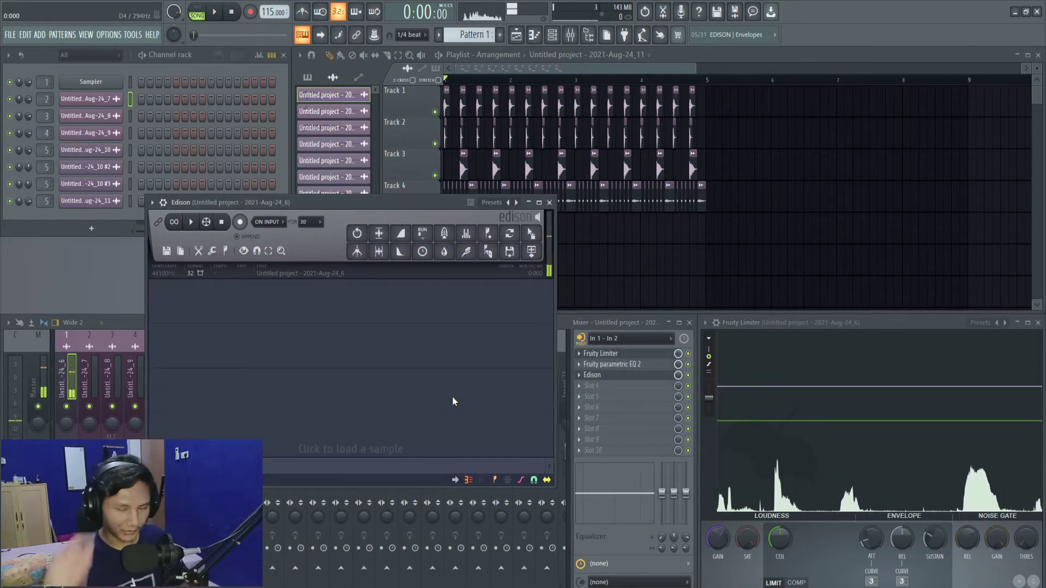
pyautogui.moveTo(264, 206); pyautogui.dragTo(218, 248)
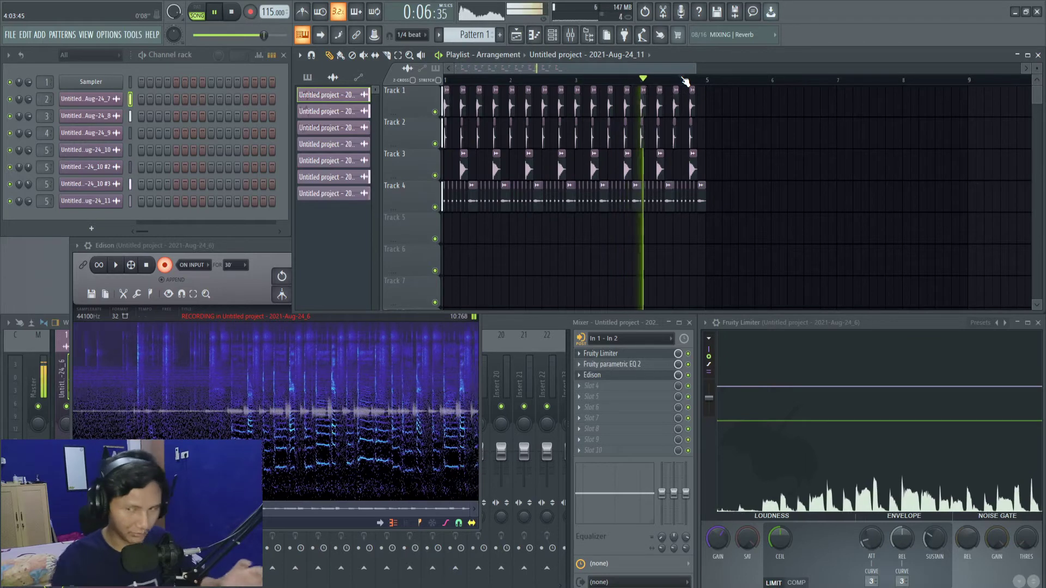
pyautogui.click(222, 245)
pyautogui.click(390, 295)
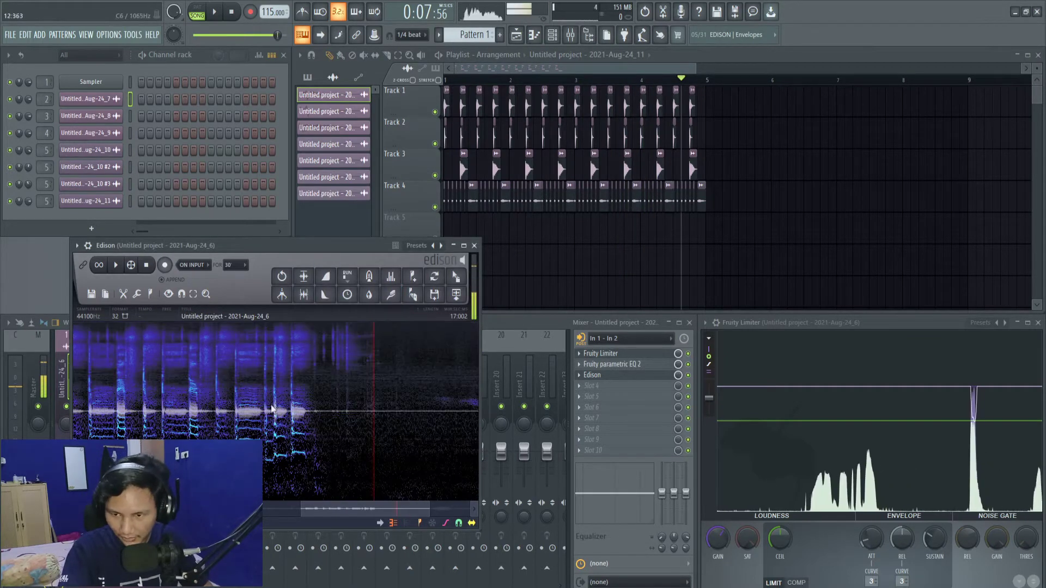
# Step: Send the recorded melody to Track 5 as a four-bar clip and route it to mixer track 6
pyautogui.click(456, 296)
pyautogui.click(473, 245)
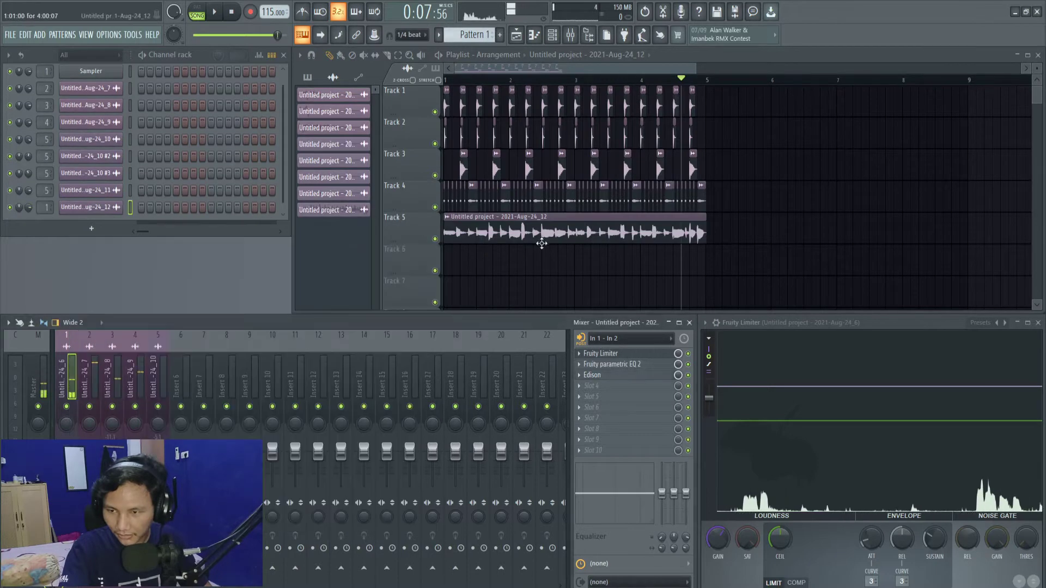
pyautogui.press('space')
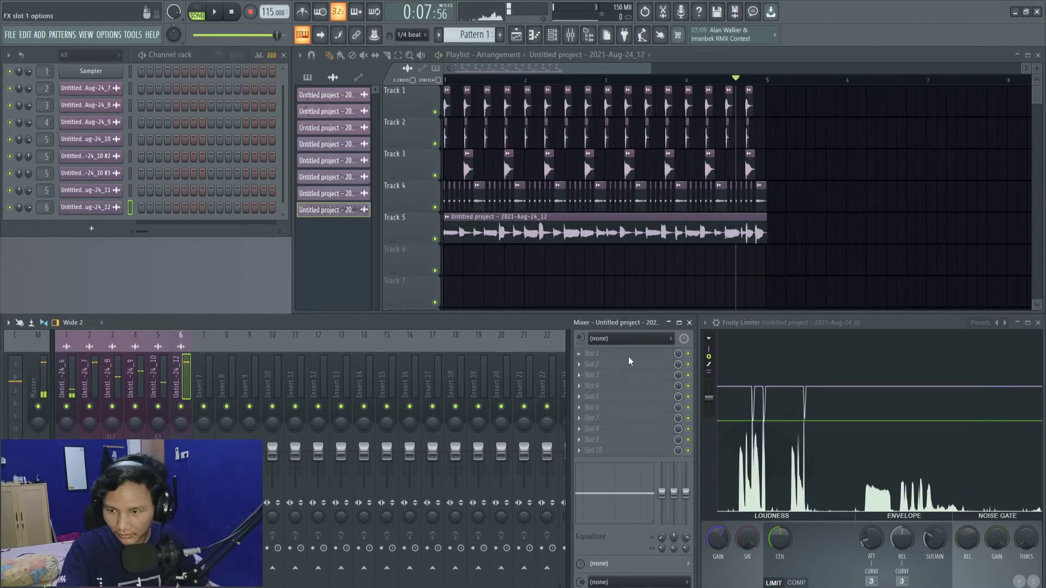
# Step: Add Fruity parametric EQ 2 to the melody on mixer track 6 and boost the highs with band 7
pyautogui.click(751, 378)
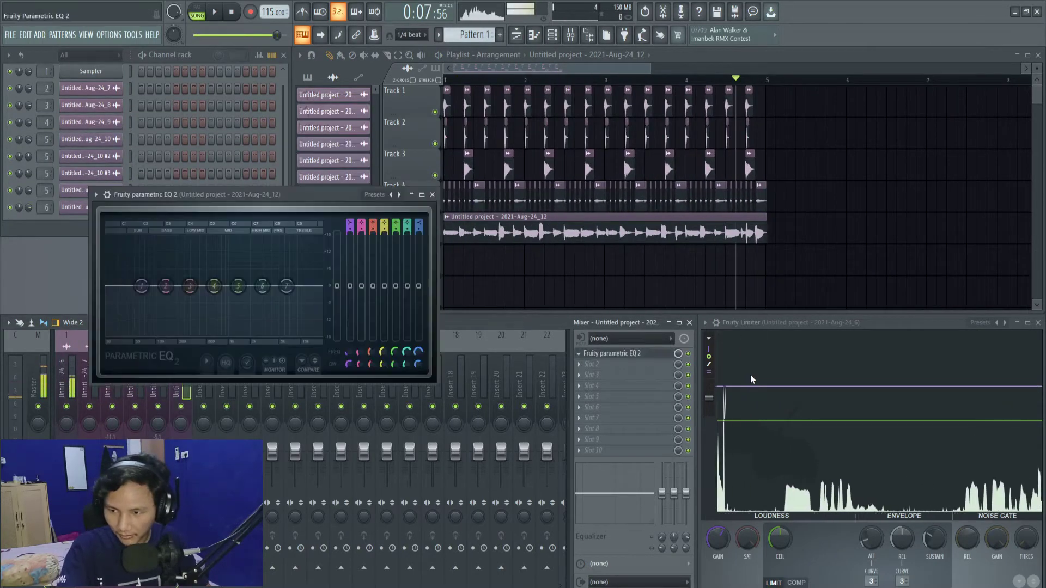
pyautogui.press('space')
pyautogui.press('space')
pyautogui.moveTo(289, 289); pyautogui.dragTo(293, 248)
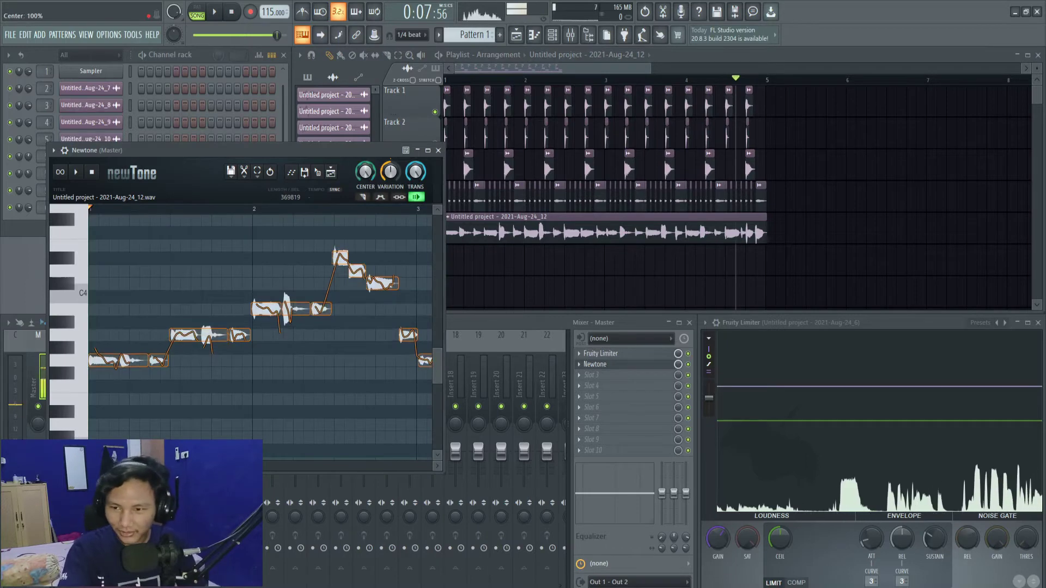
# Step: Pitch-correct the melody in Newtone with Center at 100% and replace the Track 5 clip with the corrected audio
pyautogui.click(414, 199)
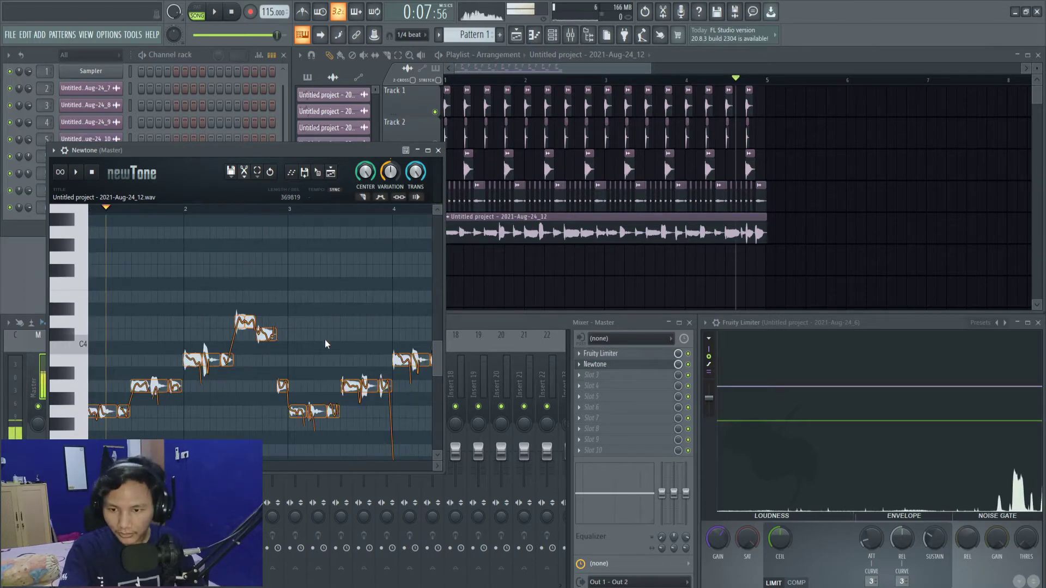
pyautogui.scroll(2, 109, 213)
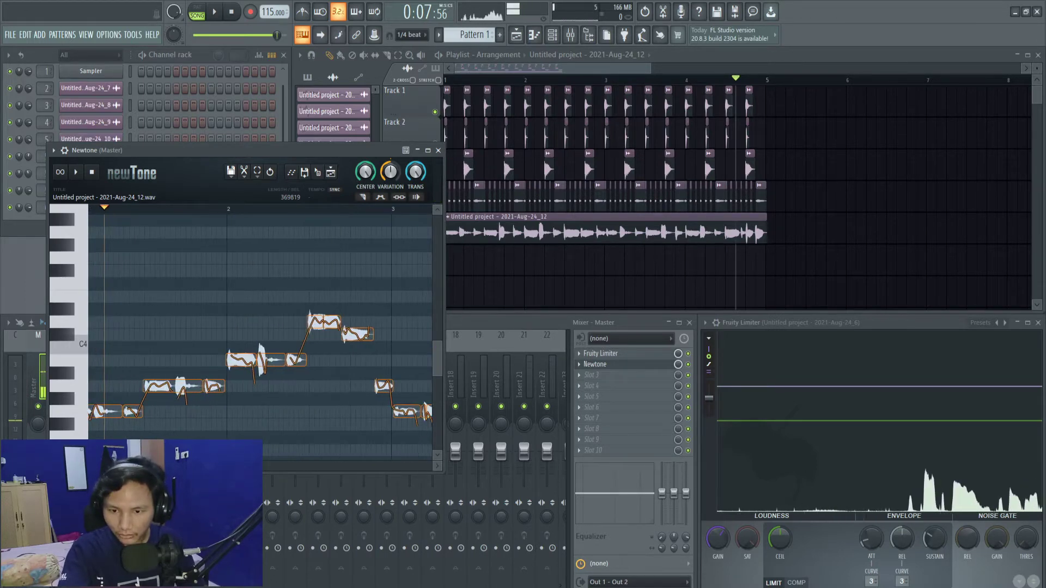
pyautogui.moveTo(177, 465); pyautogui.dragTo(162, 466)
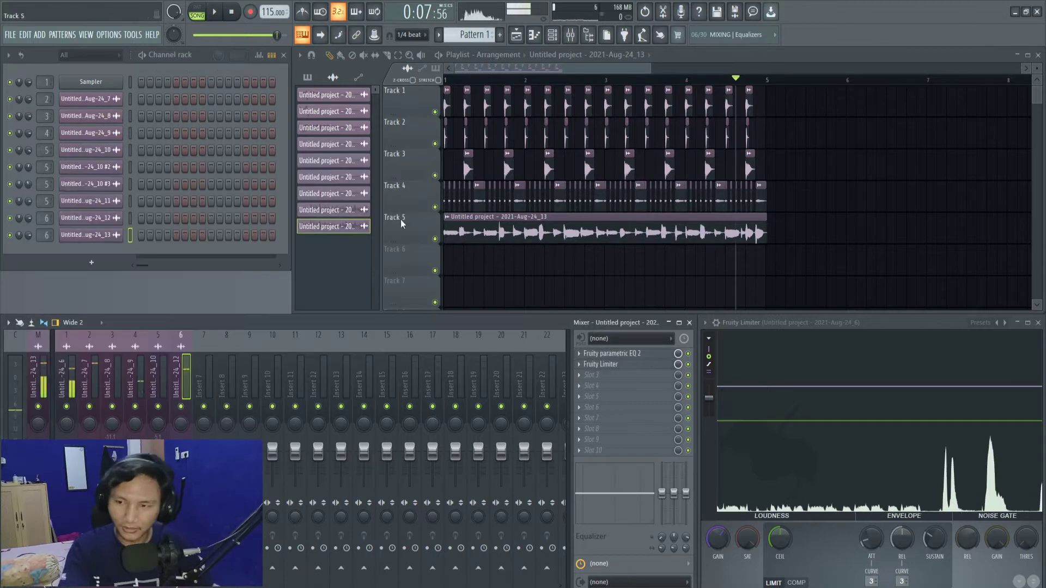
pyautogui.press('space')
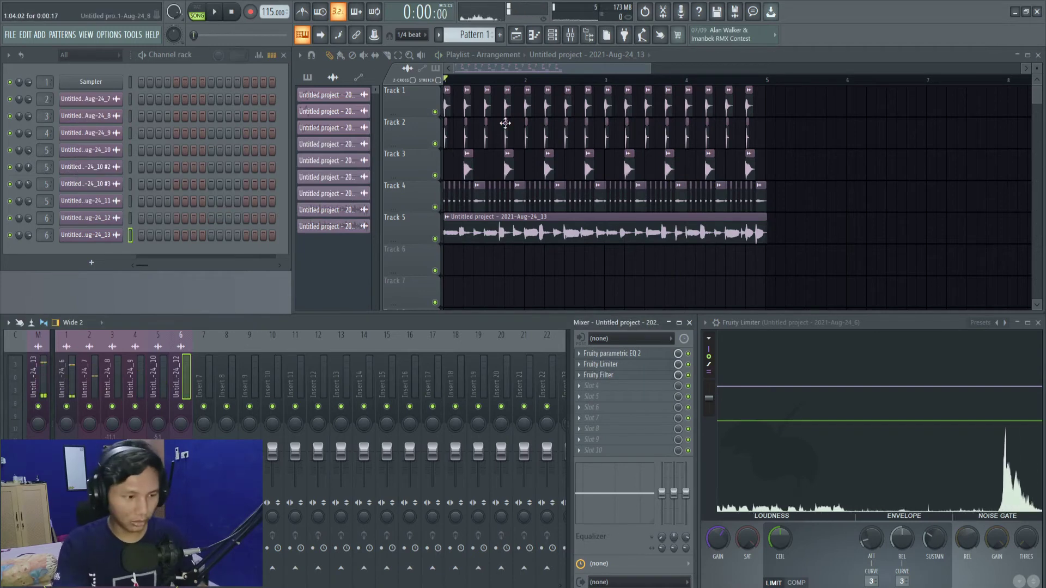
# Step: Review the effect chains on mixer tracks 3, 2 and 6, including the Fruity Limiter on track 6
pyautogui.click(115, 376)
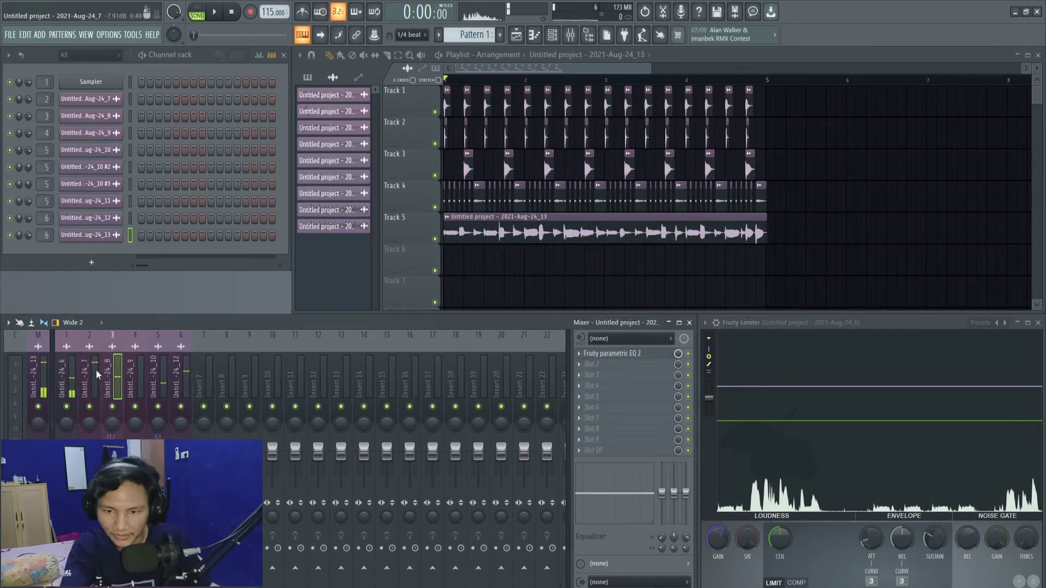
pyautogui.click(98, 374)
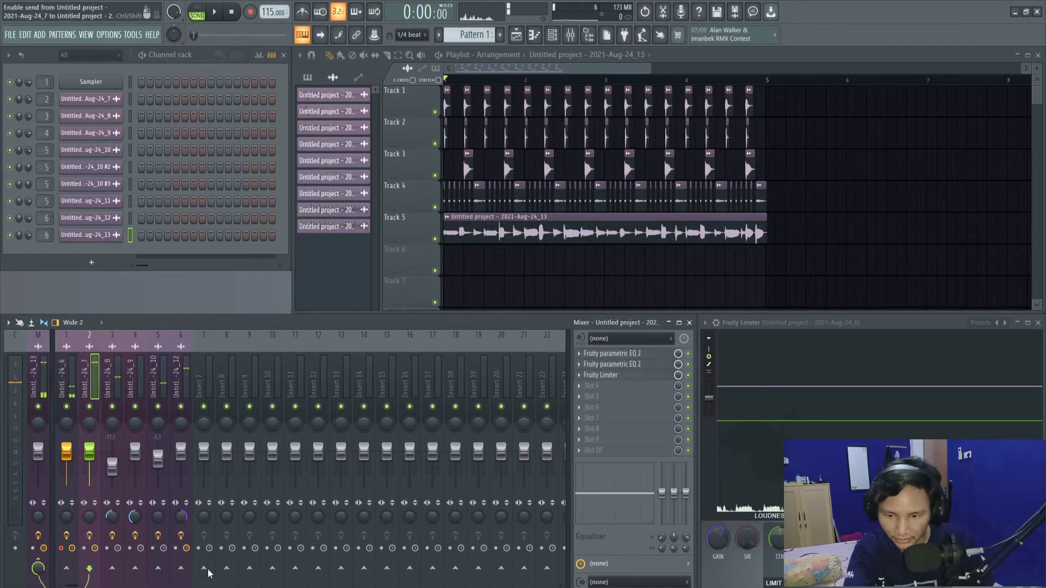
pyautogui.click(180, 376)
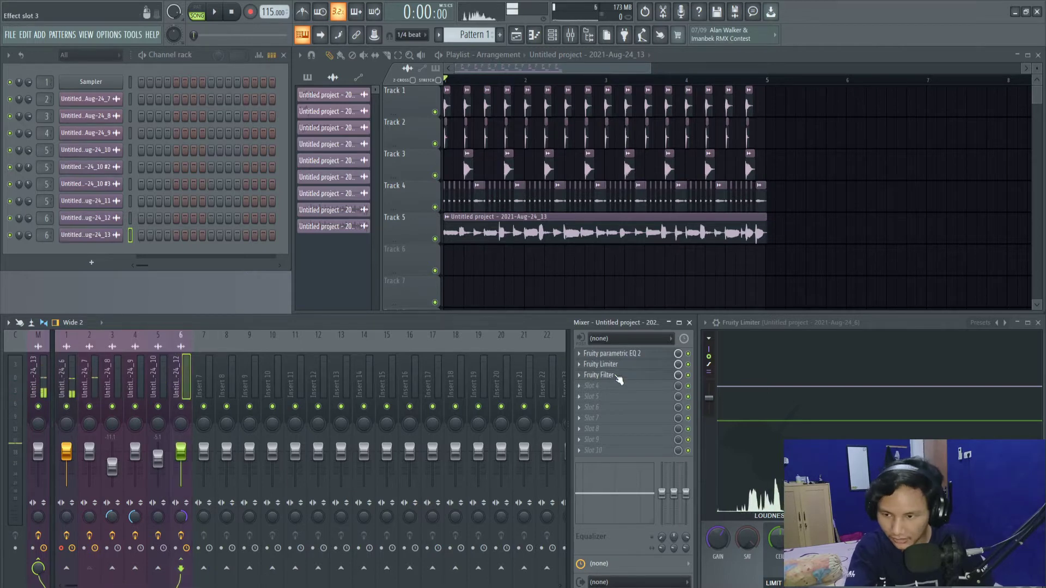
pyautogui.click(601, 364)
pyautogui.click(213, 379)
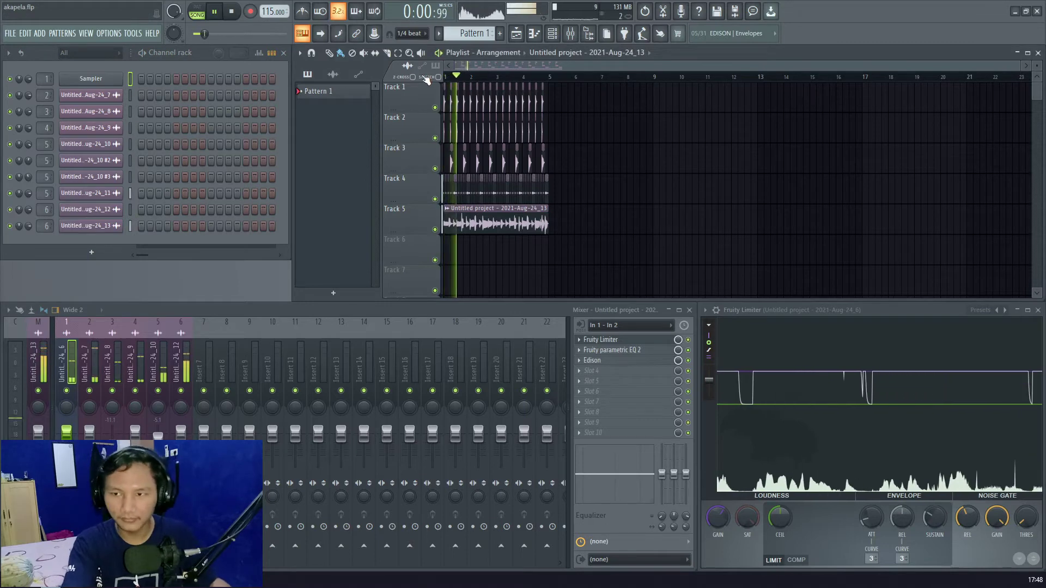
# Step: Lower the melody's volume on mixer track 6 by about 6.7 dB and play back the four-bar beat
pyautogui.press('space')
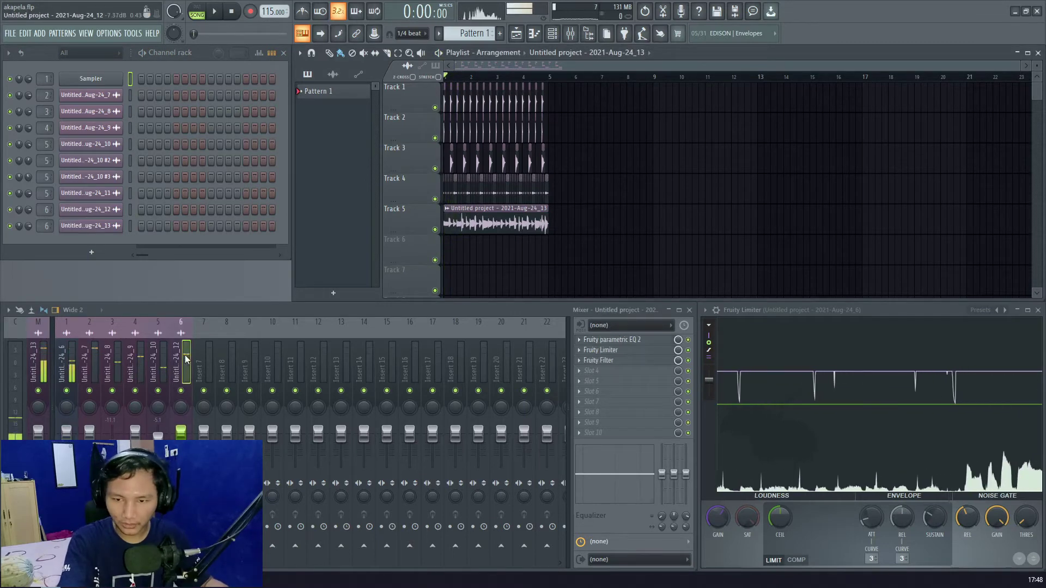
pyautogui.click(188, 401)
pyautogui.press('space')
pyautogui.press('space')
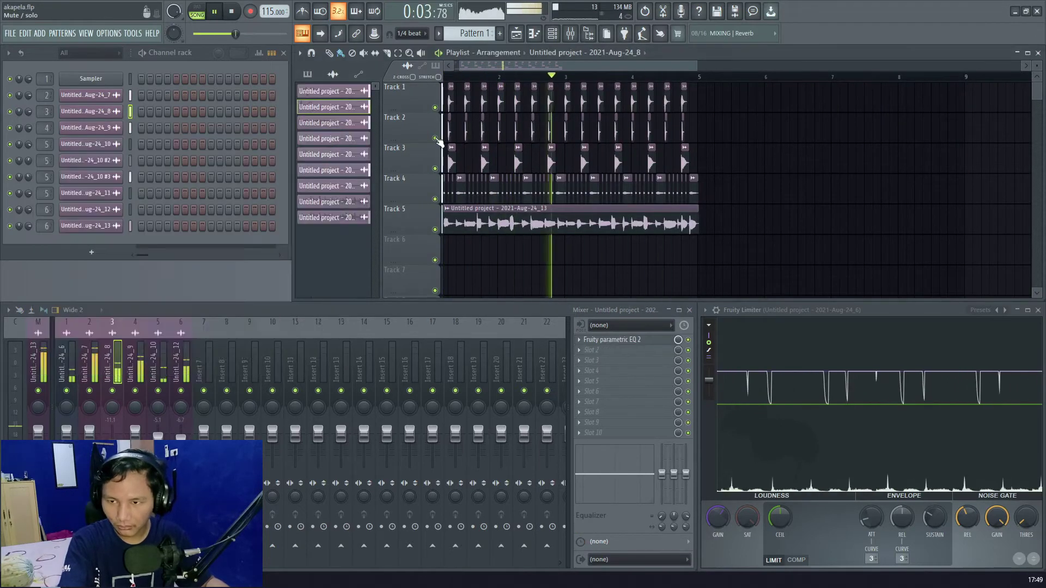
pyautogui.press('space')
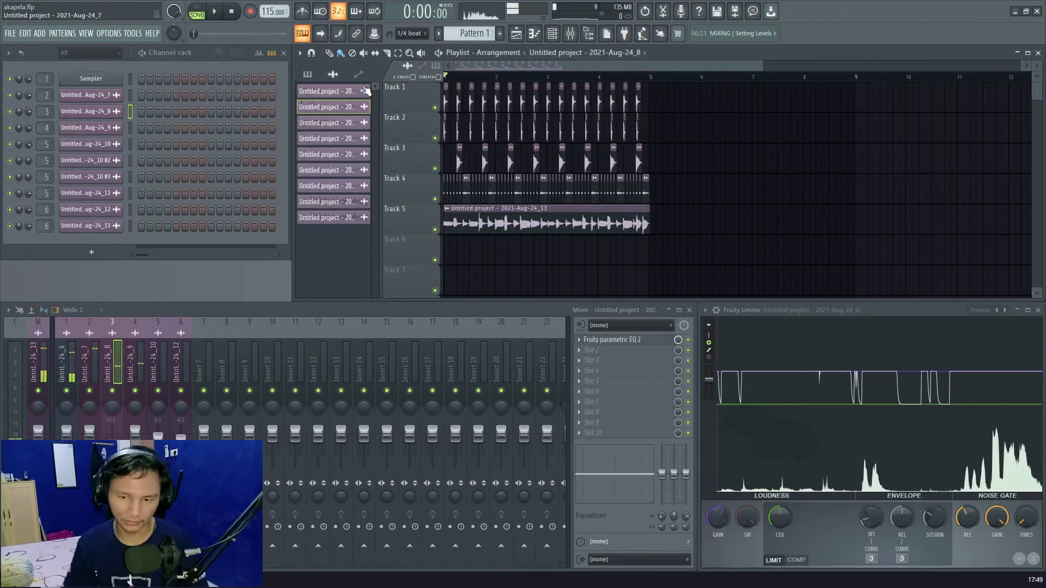
pyautogui.press('space')
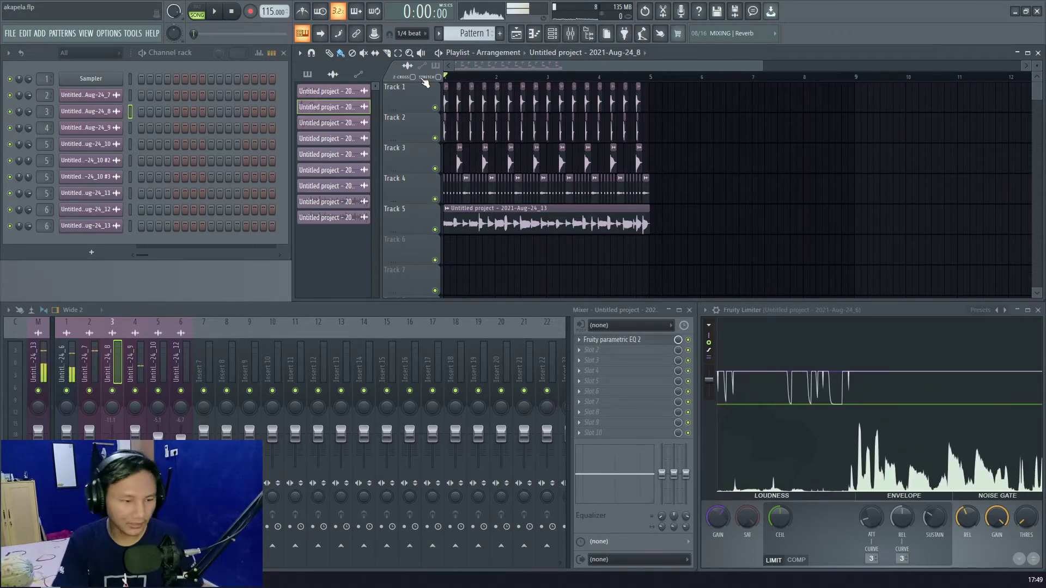
# Step: Record sung notes, ending on a long sustained one, through the microphone into Edison on mixer track 1
pyautogui.click(70, 349)
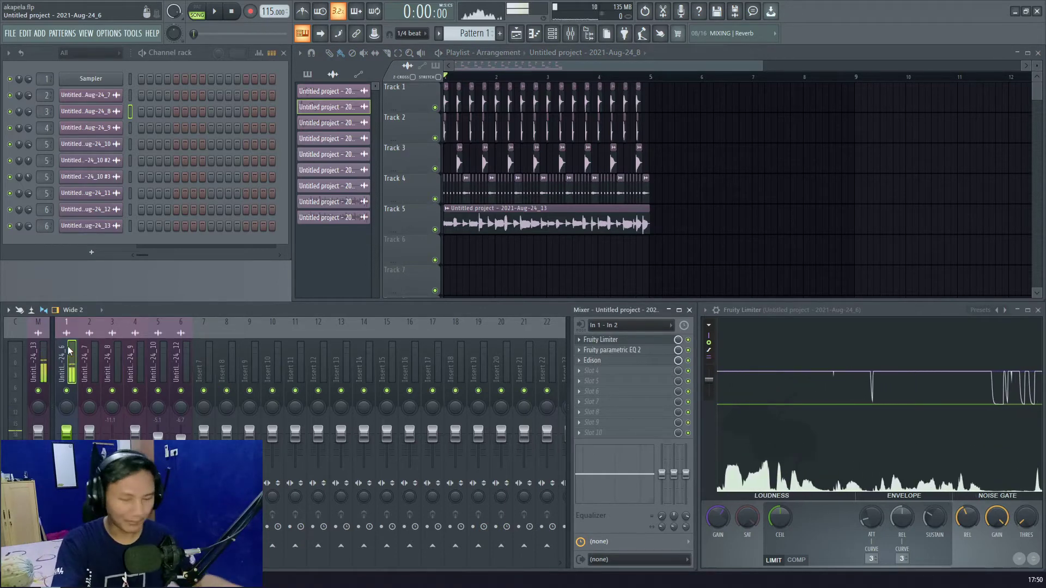
pyautogui.hotkey('ctrl', 'e')
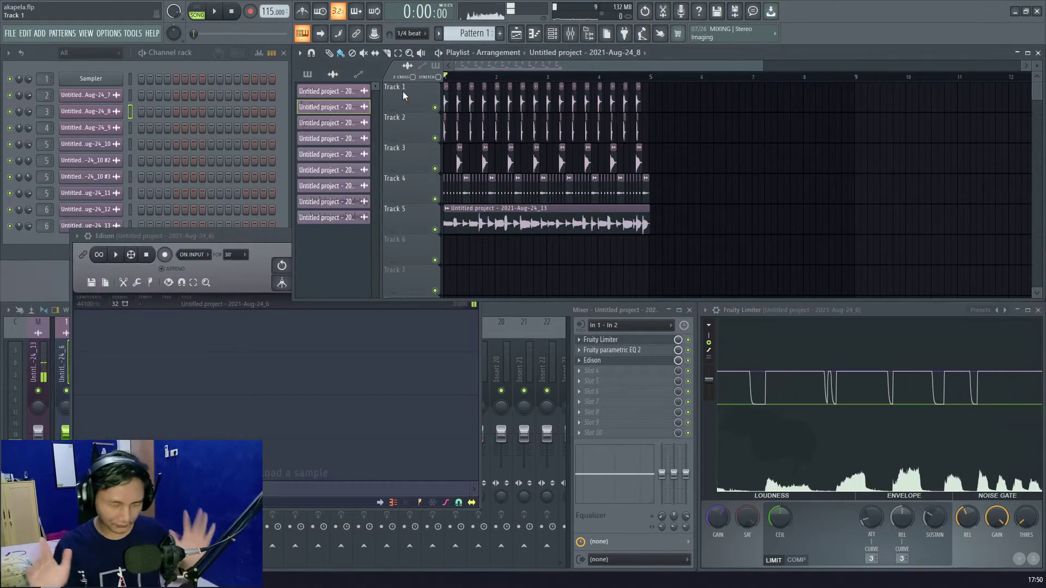
pyautogui.click(341, 205)
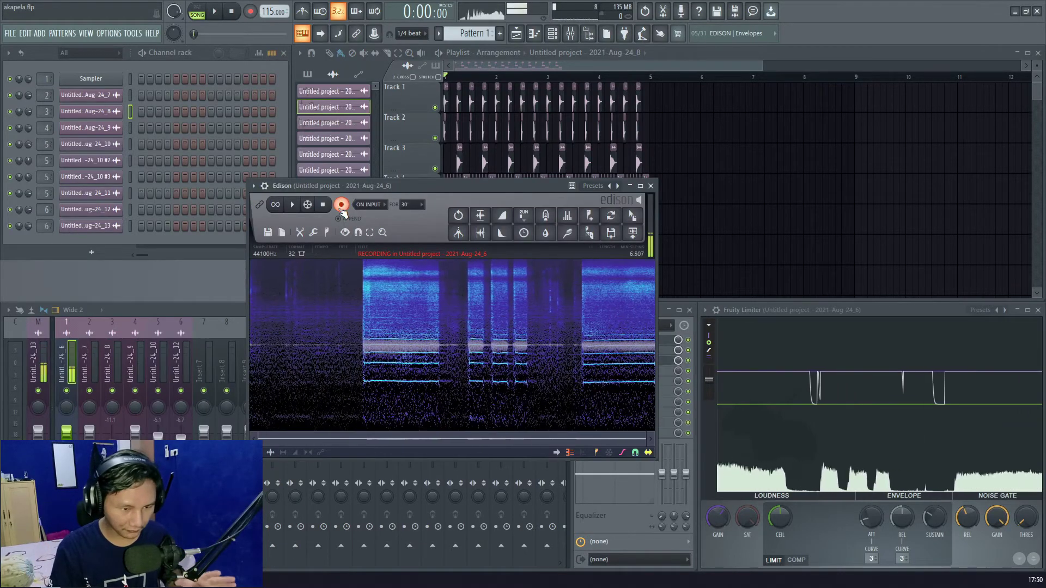
pyautogui.click(341, 204)
# Step: Trim the recording to its last sustained note, cut the silence before it, and send it to the playlist as an audio clip
pyautogui.moveTo(476, 348); pyautogui.dragTo(614, 356)
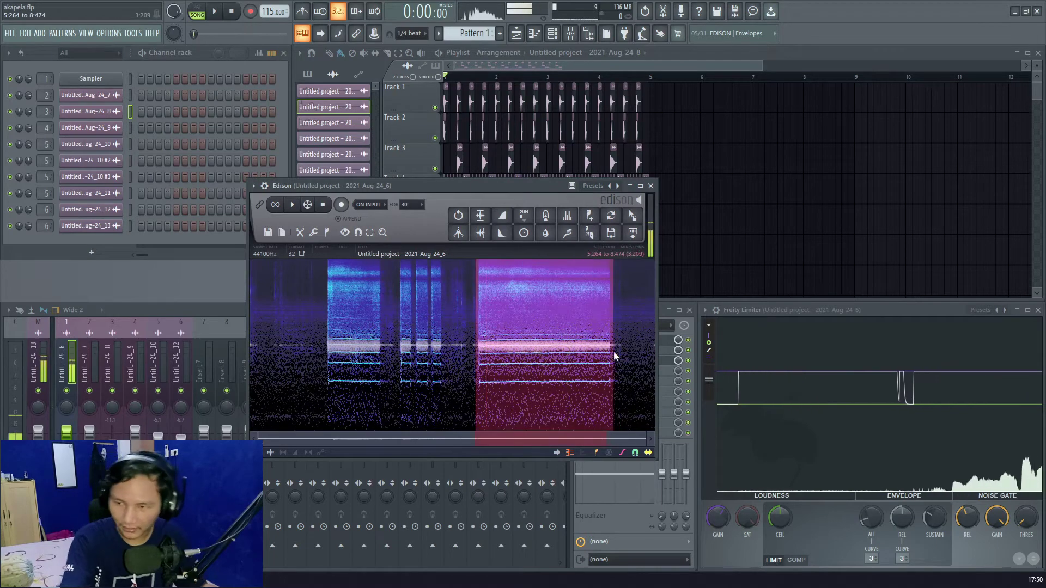
pyautogui.scroll(3, 609, 356)
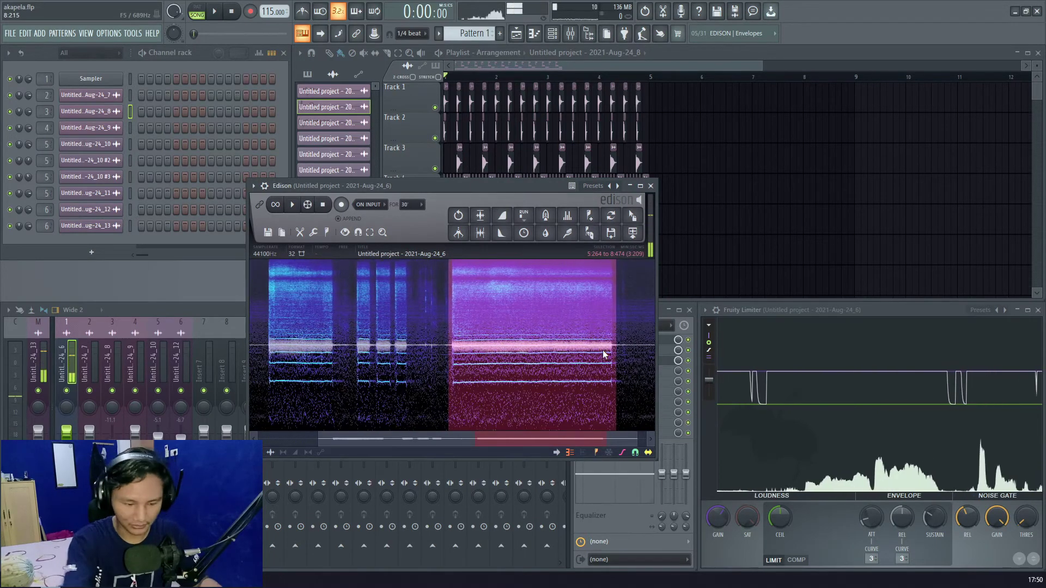
pyautogui.hotkey('ctrl', 'Delete')
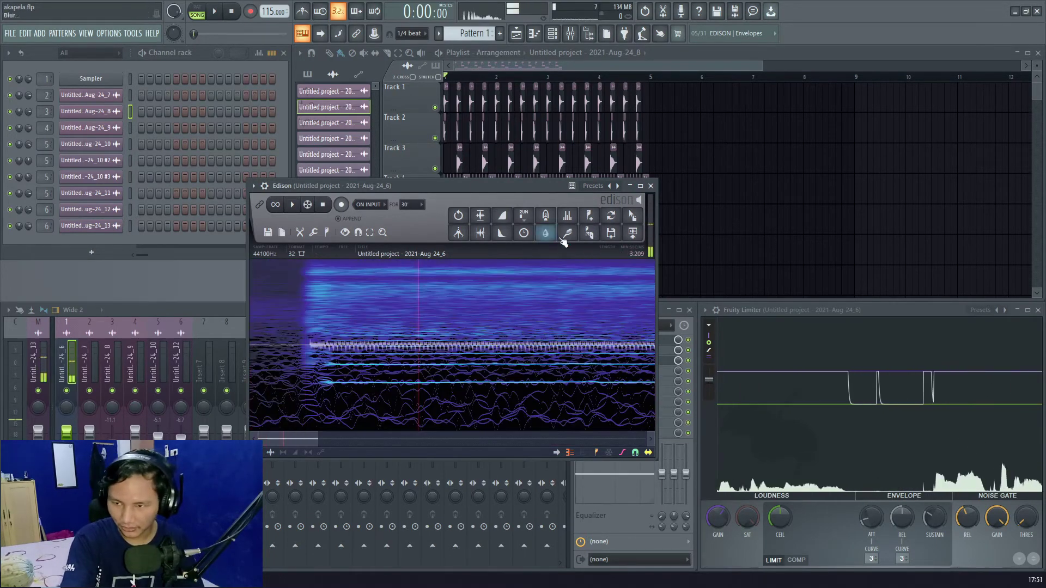
pyautogui.click(567, 233)
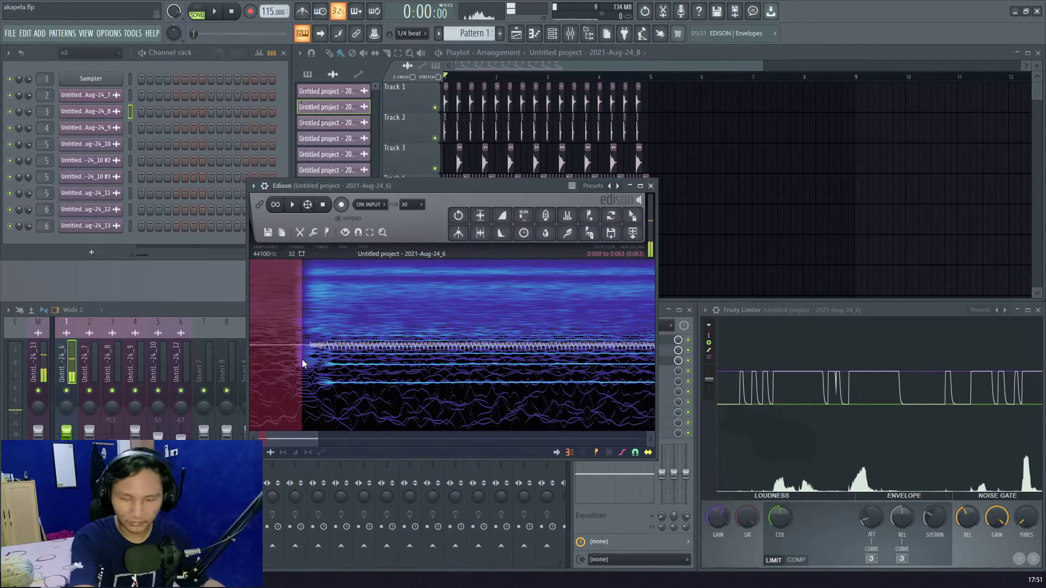
pyautogui.press('Delete')
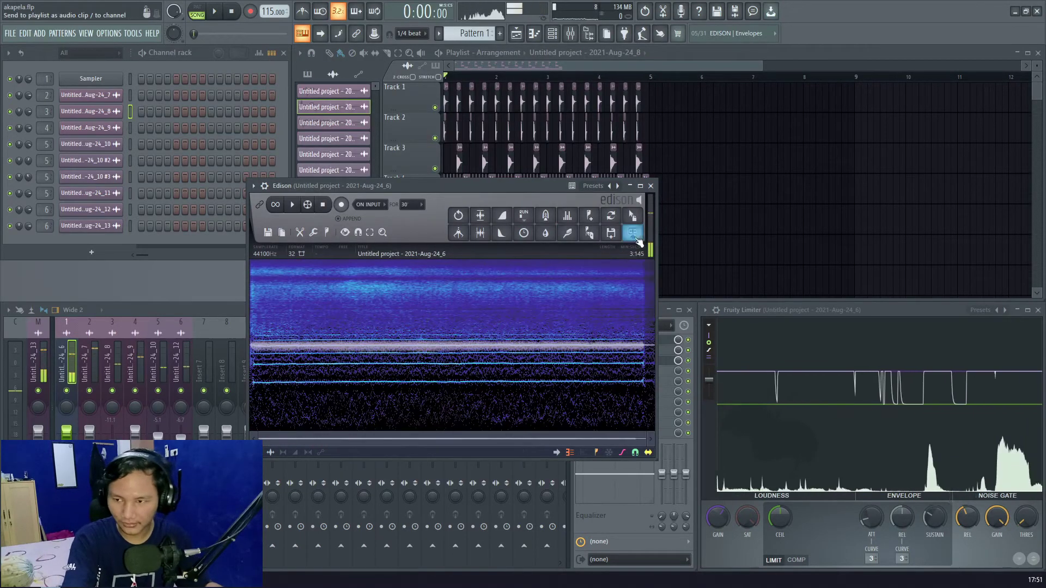
pyautogui.click(637, 241)
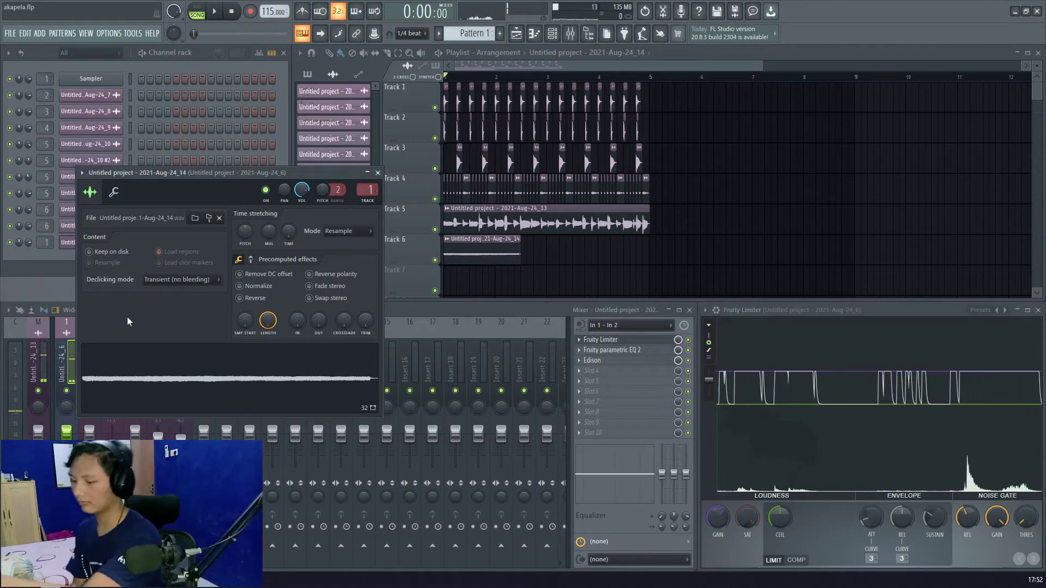
# Step: Add a DirectWave channel and load the recorded sustained note into it as a sample zone
pyautogui.click(114, 191)
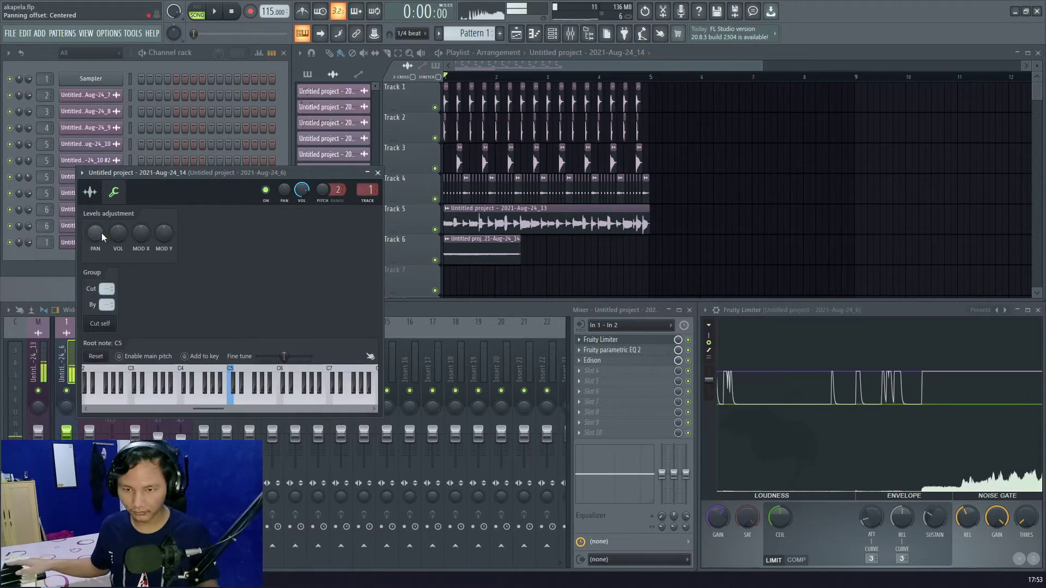
pyautogui.click(90, 192)
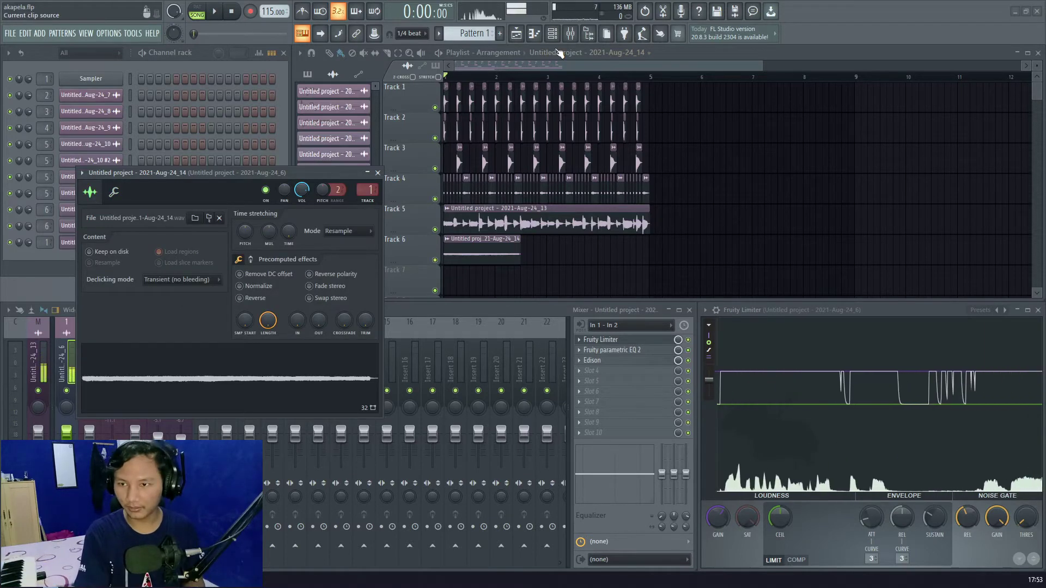
pyautogui.click(468, 61)
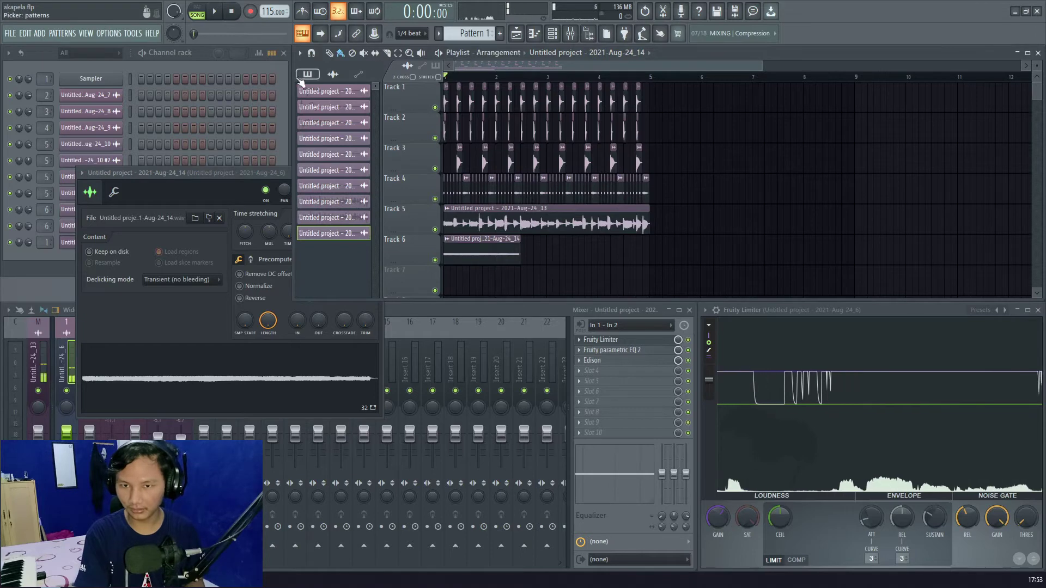
pyautogui.click(180, 331)
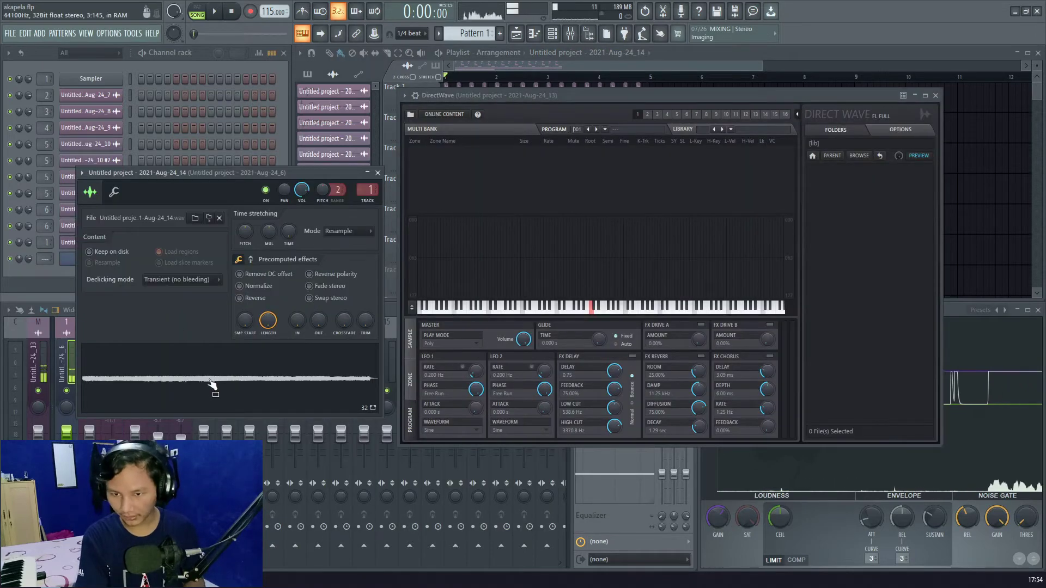
pyautogui.moveTo(213, 384); pyautogui.dragTo(595, 283)
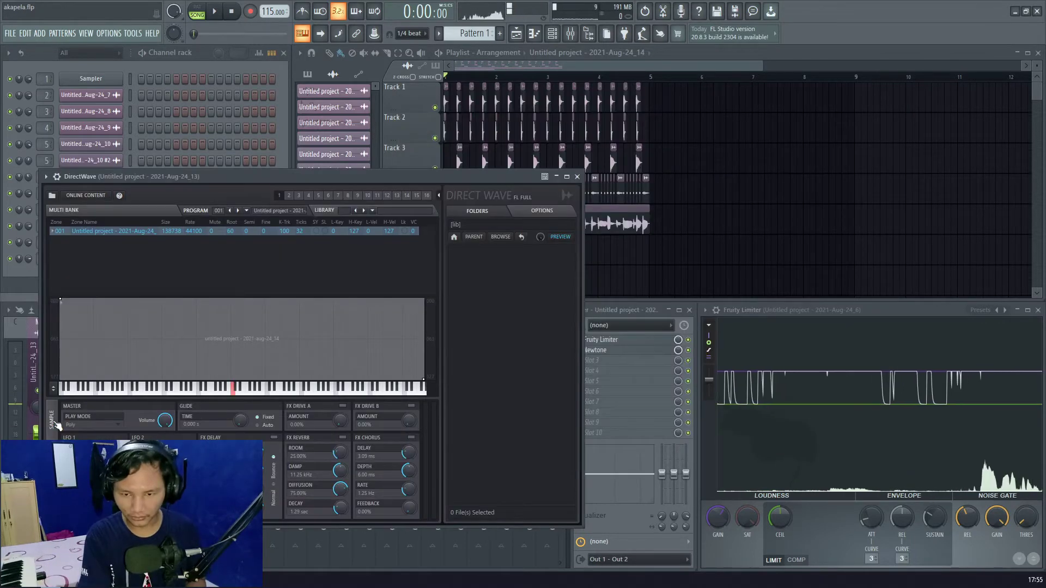
# Step: Set the sample's loop type to Sustained in DirectWave and adjust the loop end
pyautogui.moveTo(274, 172); pyautogui.dragTo(461, 175)
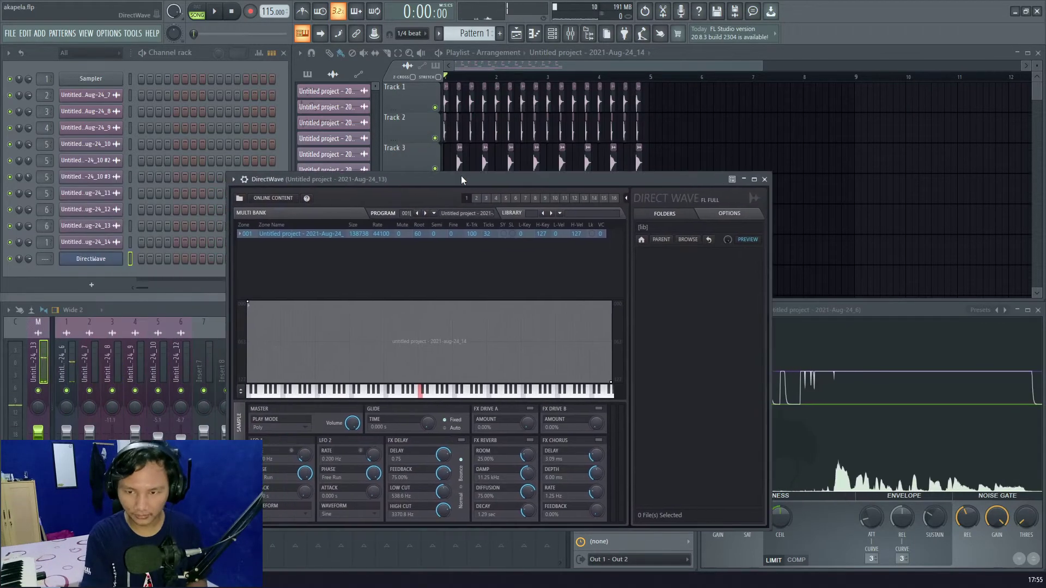
pyautogui.click(239, 422)
pyautogui.click(480, 516)
pyautogui.click(478, 536)
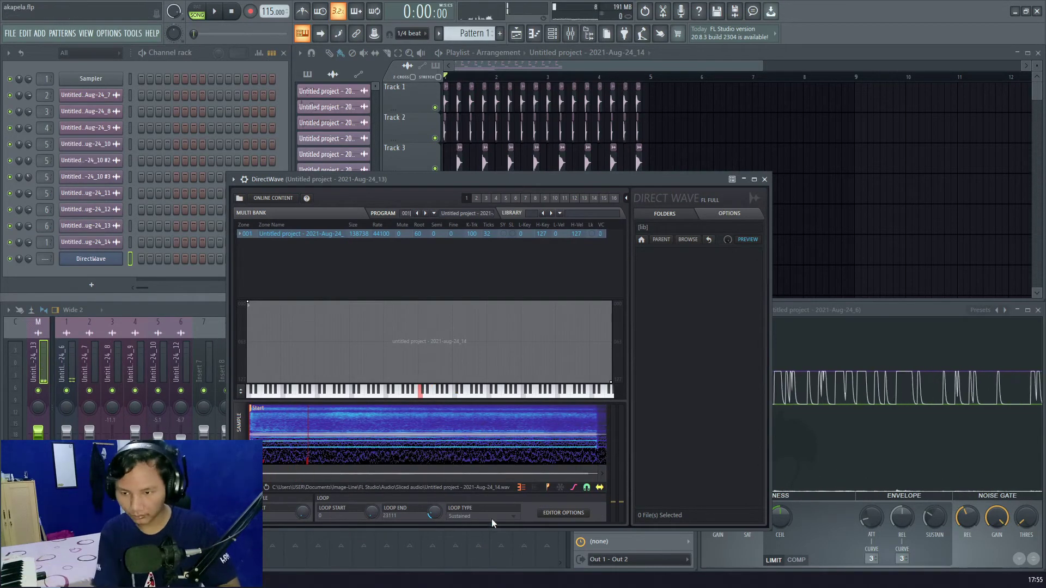
pyautogui.moveTo(435, 512); pyautogui.dragTo(436, 510)
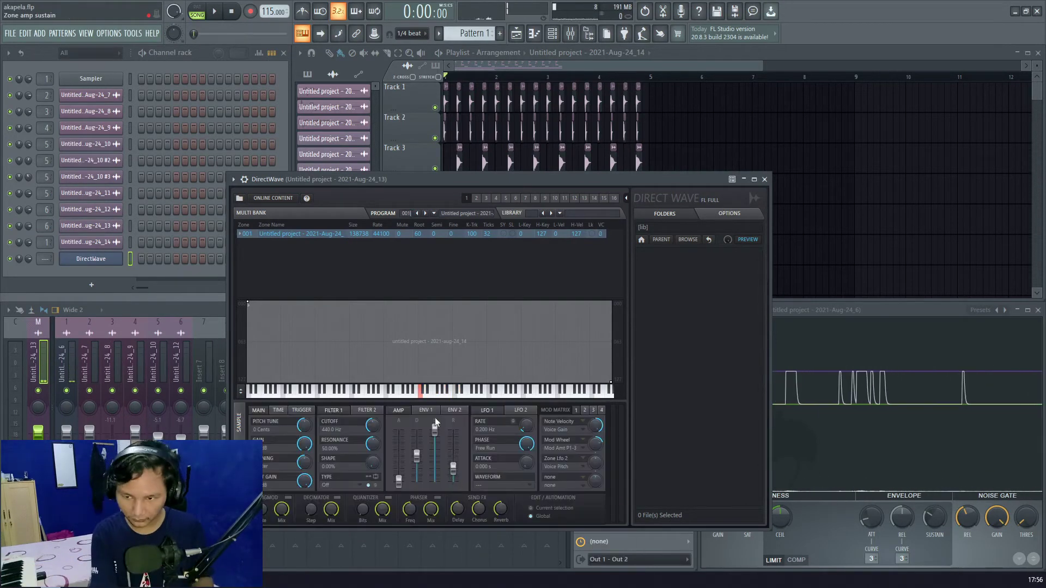
pyautogui.click(239, 422)
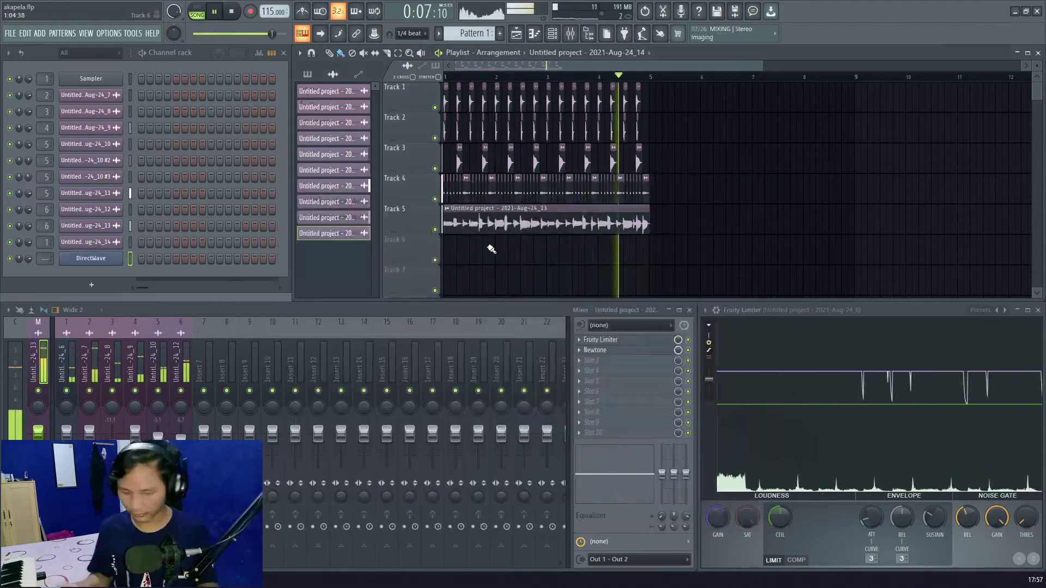
# Step: Route the DirectWave channel to mixer track 7 and add Fruity parametric EQ 2 to that track
pyautogui.press('space')
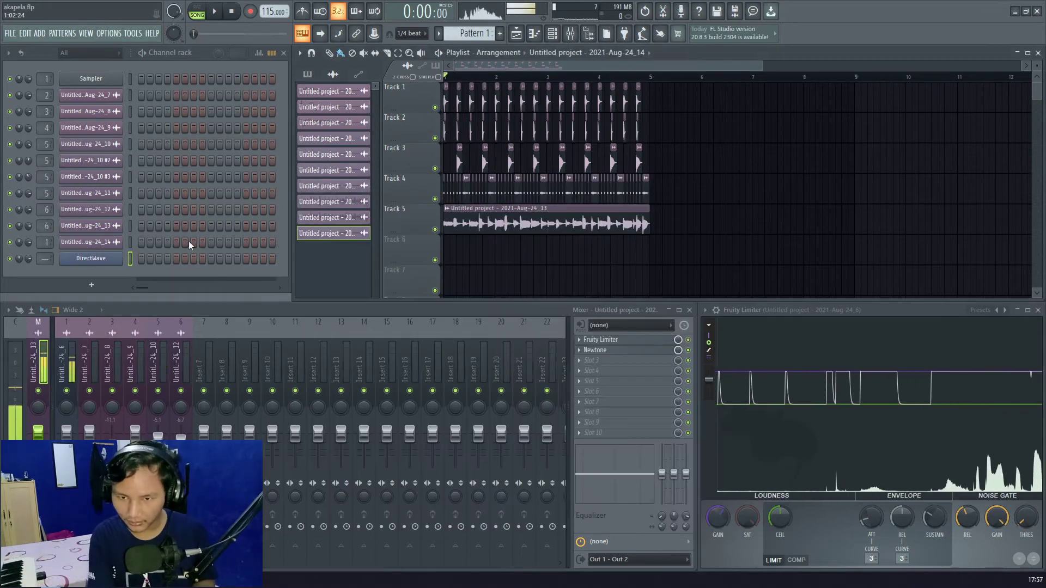
pyautogui.scroll(8, 46, 258)
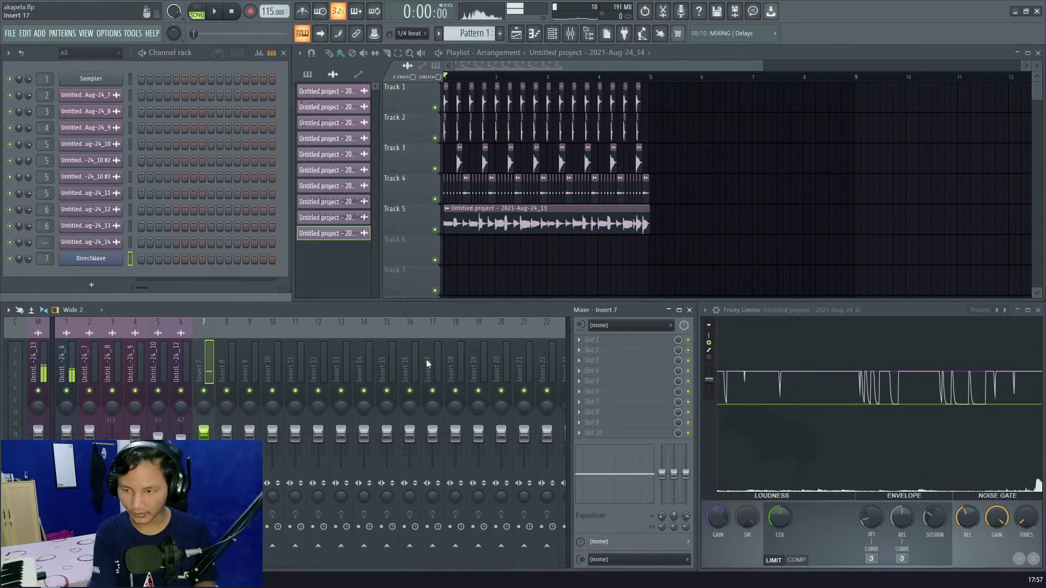
pyautogui.click(591, 340)
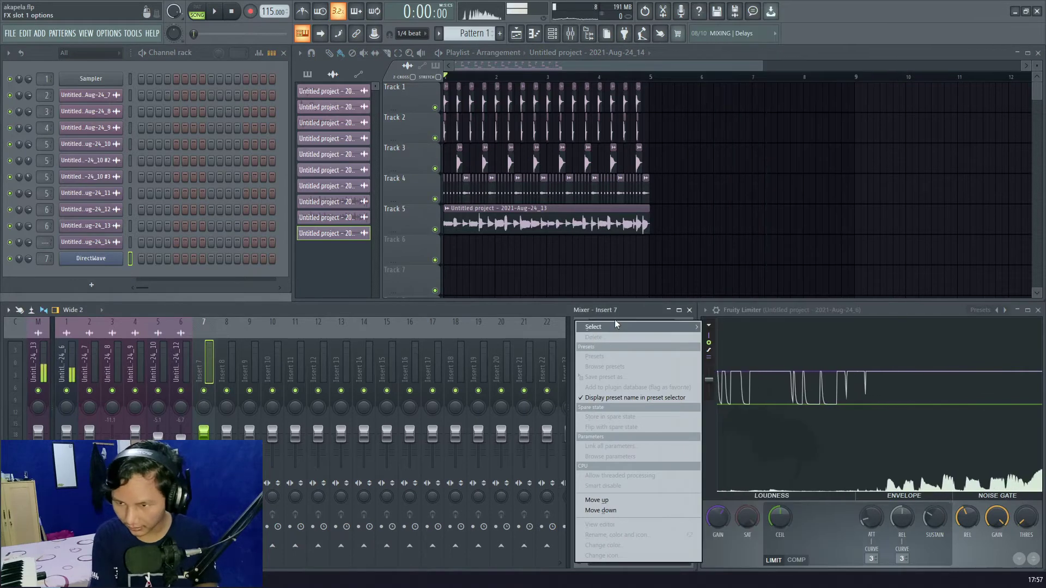
pyautogui.moveTo(615, 325)
pyautogui.click(741, 364)
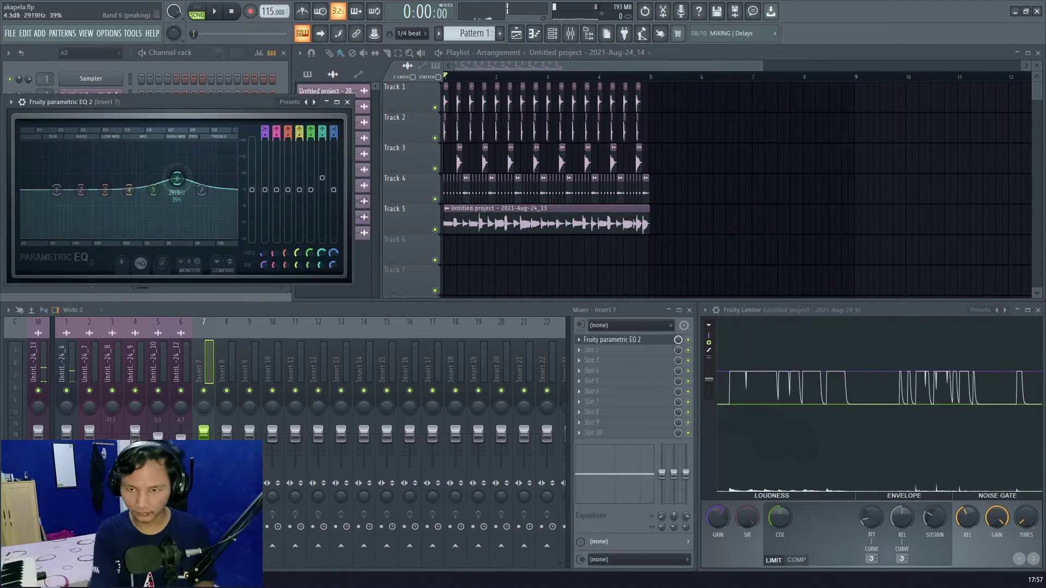
# Step: Shape the DirectWave sound in the EQ by boosting bands 3, 6 and 7 and cutting band 5
pyautogui.moveTo(177, 180); pyautogui.dragTo(189, 174)
pyautogui.moveTo(105, 190)
pyautogui.mouseDown()
pyautogui.moveTo(104, 153)
pyautogui.moveTo(106, 173)
pyautogui.mouseUp()
pyautogui.moveTo(154, 190); pyautogui.dragTo(155, 204)
# Step: Add Pitcher to the second effect slot of mixer track 7
pyautogui.click(591, 350)
pyautogui.moveTo(665, 329)
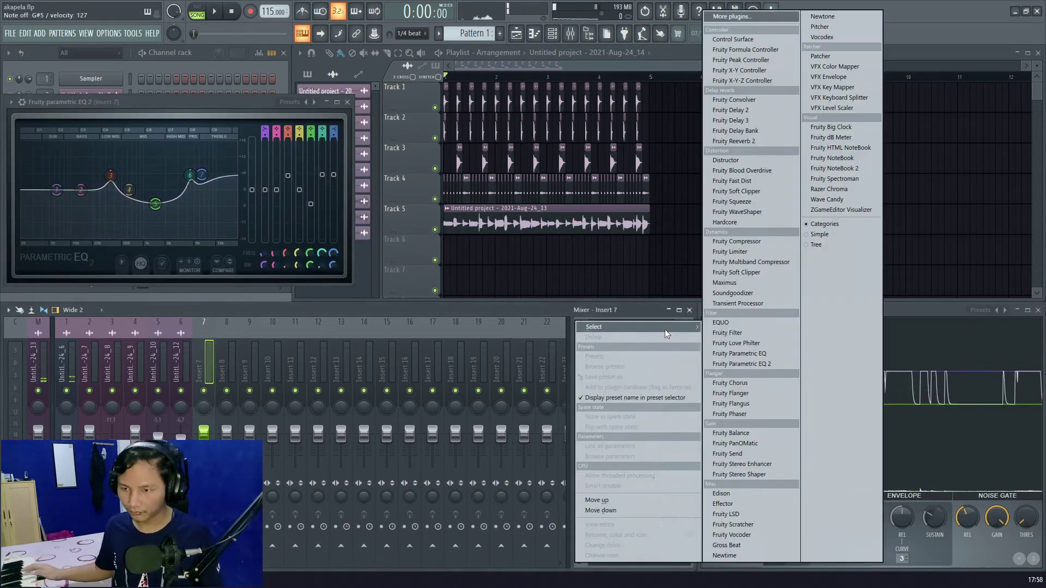
pyautogui.click(862, 30)
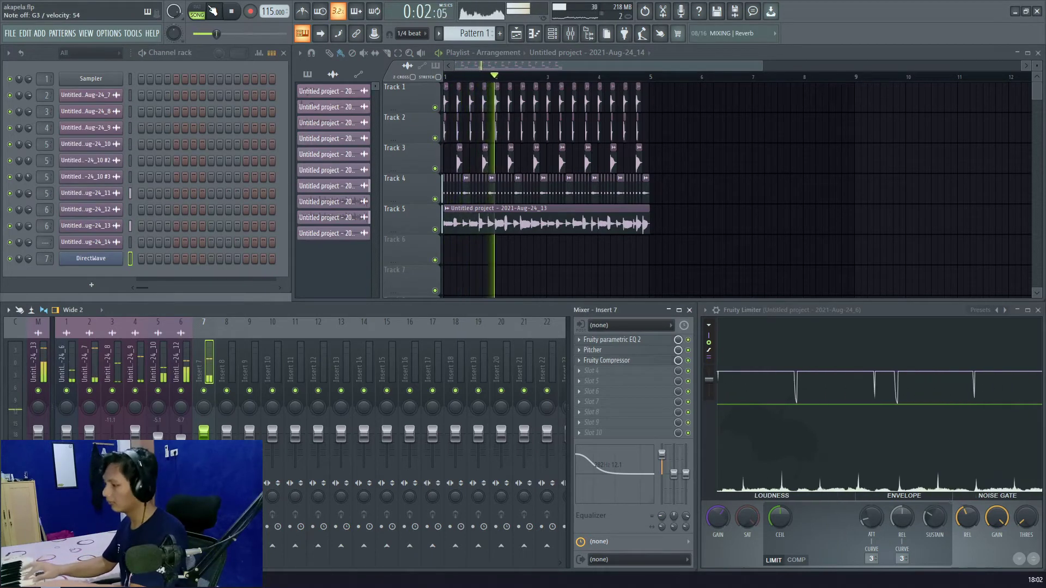
# Step: Record a four-bar chord part for DirectWave into Pattern 1 and return to its mixer track 7
pyautogui.click(212, 11)
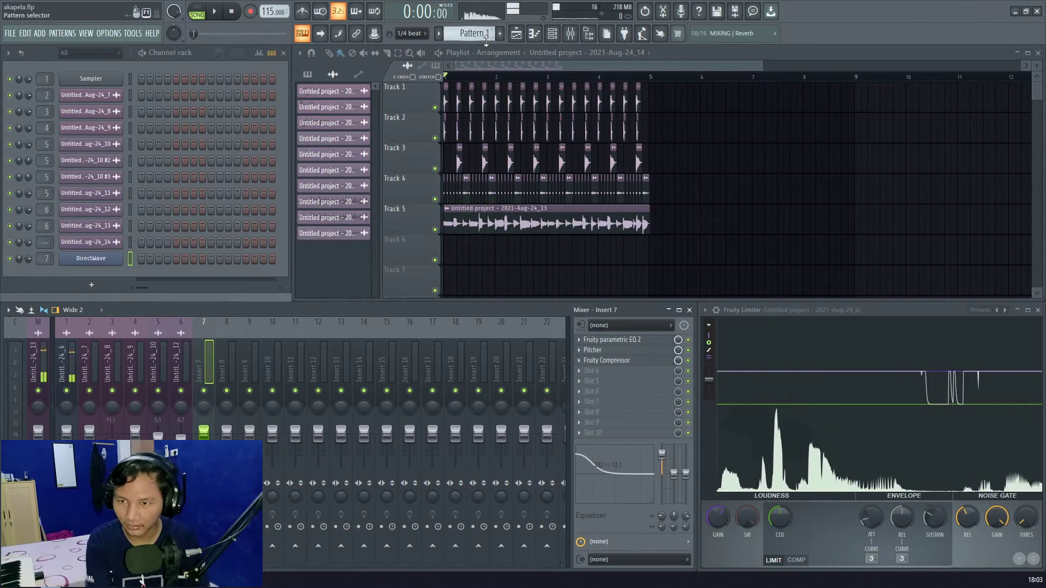
pyautogui.press('F7')
pyautogui.press('r')
pyautogui.click(532, 345)
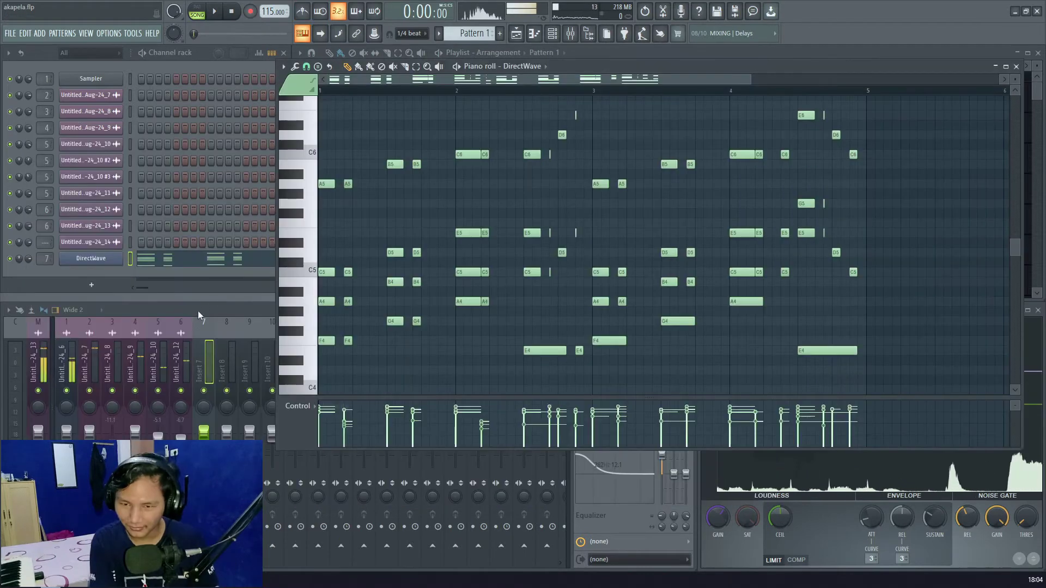
pyautogui.click(197, 312)
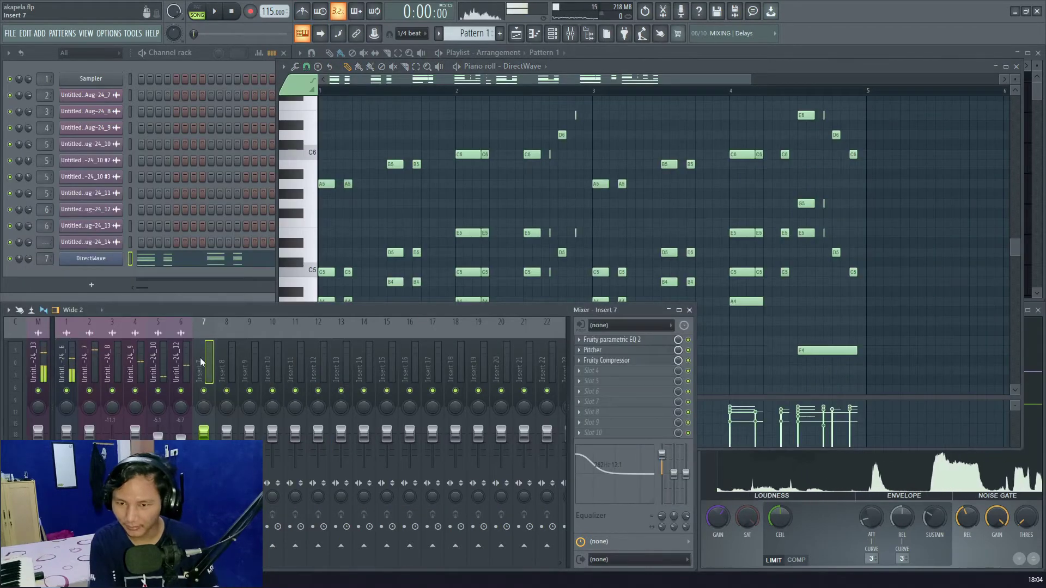
# Step: Record the DirectWave chord part with Edison in the fourth slot of mixer track 7 and send it to the playlist as an audio clip
pyautogui.click(607, 370)
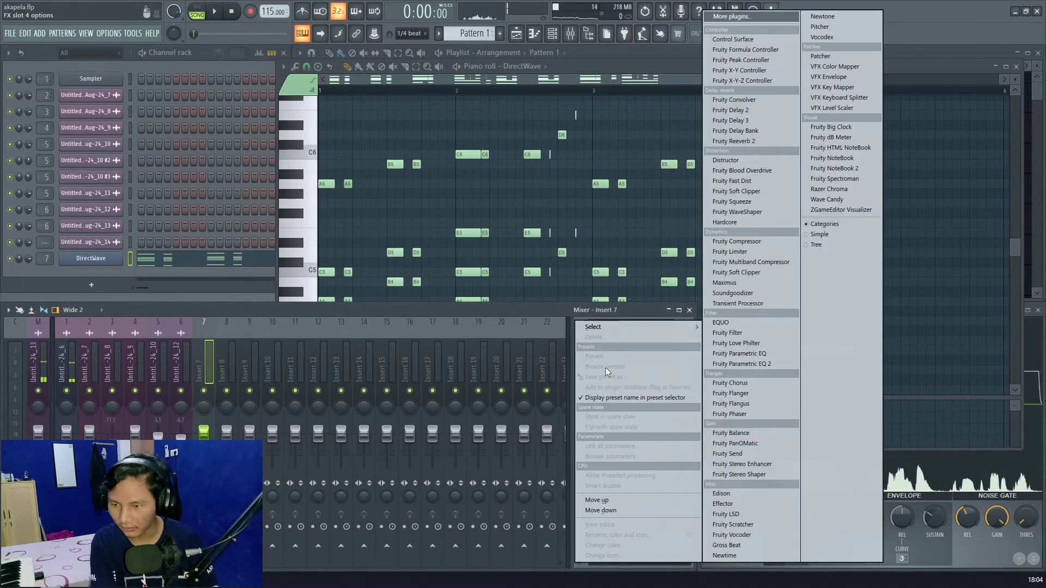
pyautogui.moveTo(618, 321)
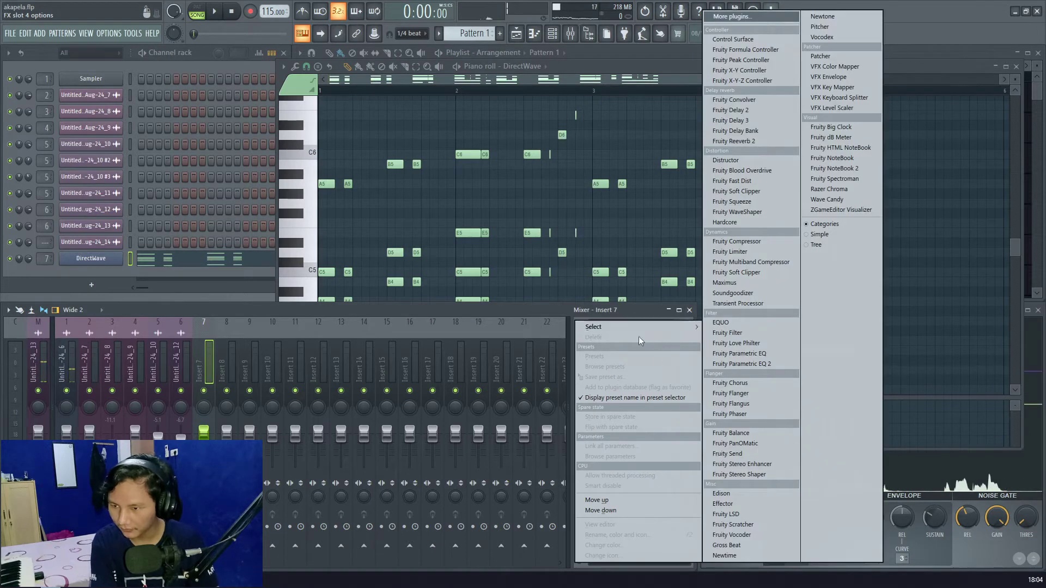
pyautogui.click(727, 493)
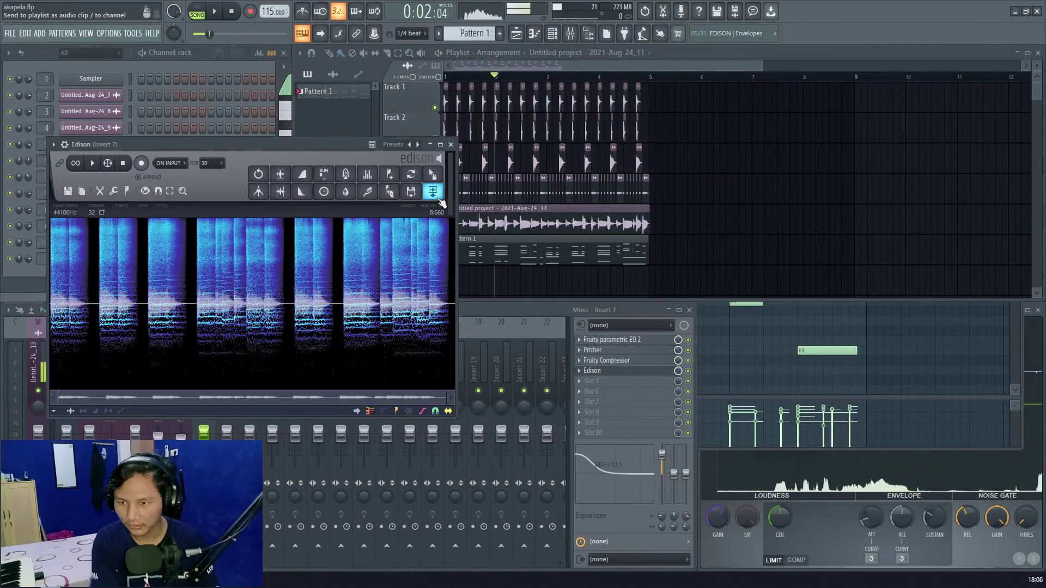
pyautogui.click(433, 190)
pyautogui.click(449, 144)
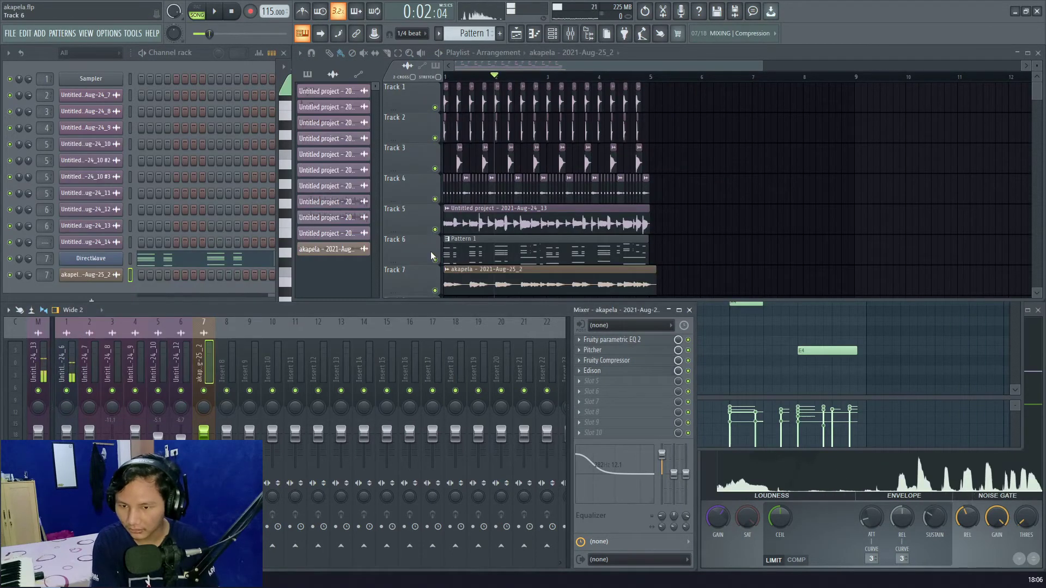
pyautogui.doubleClick(476, 268)
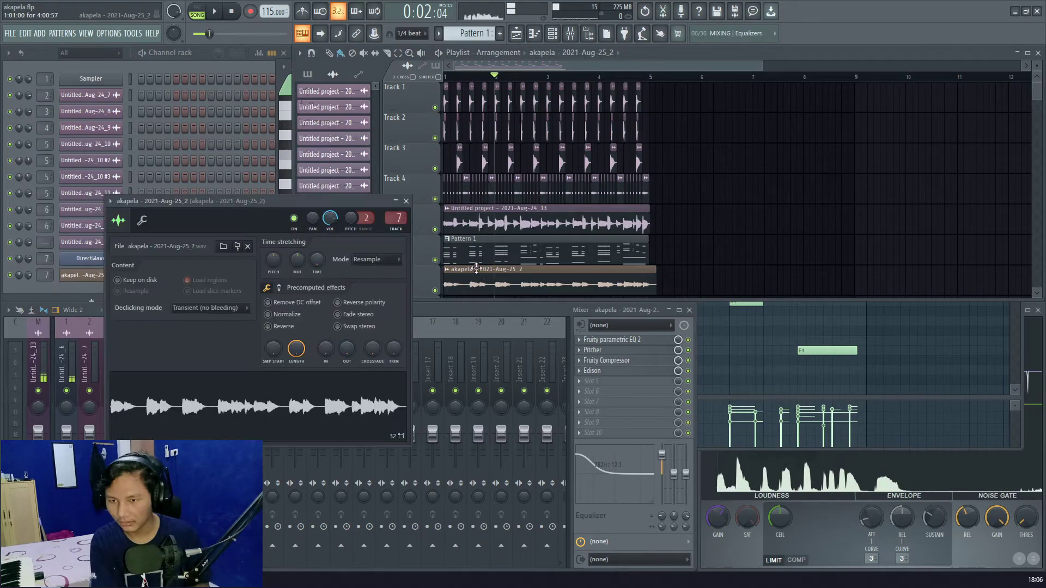
pyautogui.click(406, 201)
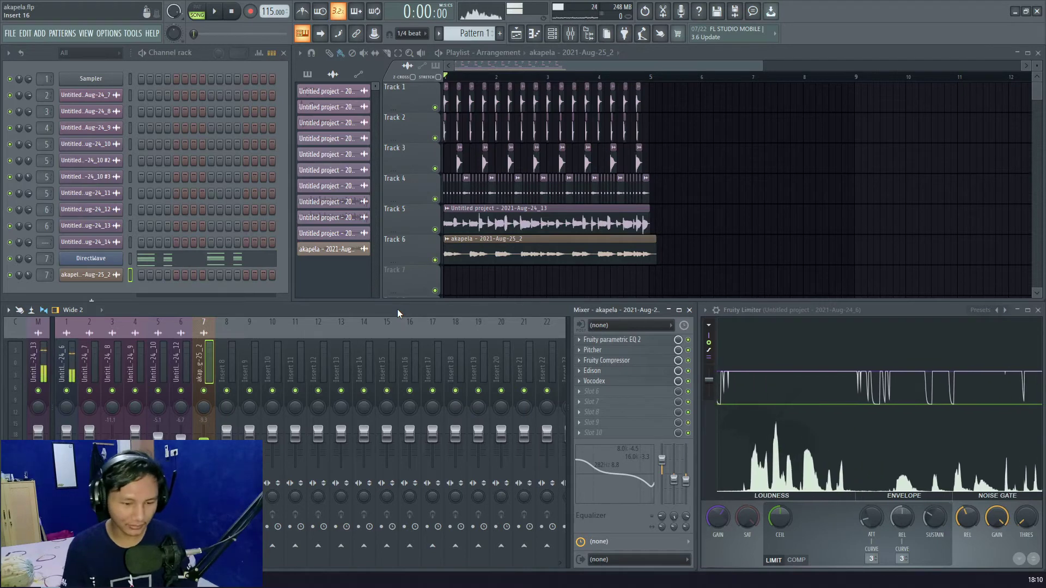
# Step: Record a percussive sound in Edison on mixer track 1, trim it to one hit and send it to the playlist
pyautogui.click(64, 372)
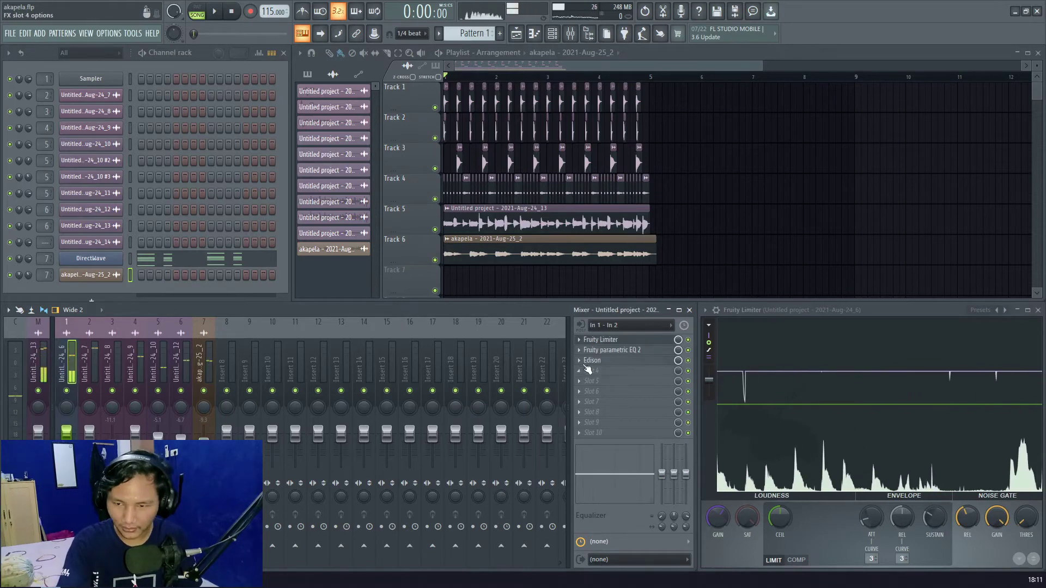
pyautogui.click(620, 361)
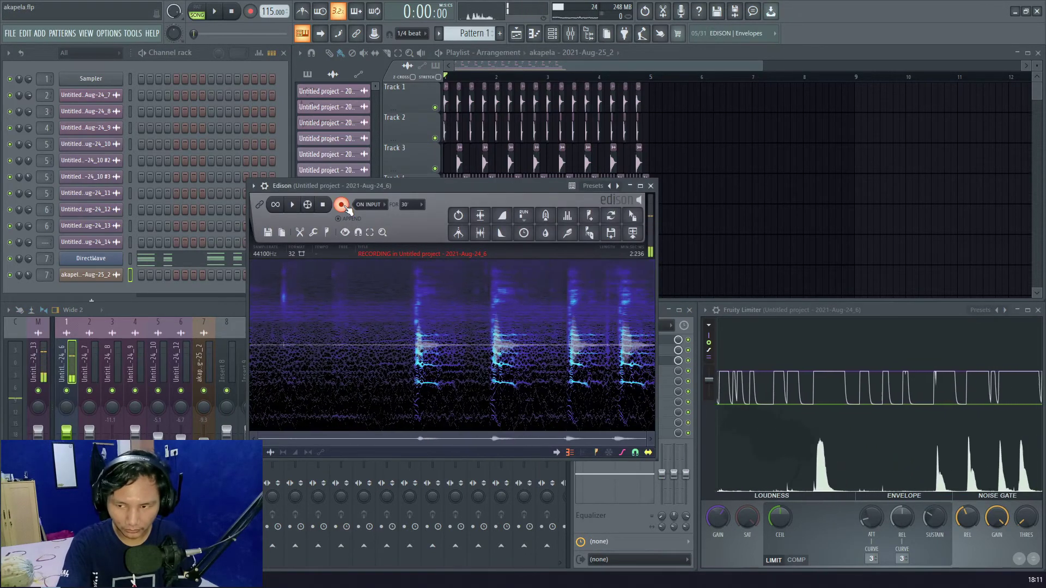
pyautogui.click(342, 205)
pyautogui.moveTo(505, 349); pyautogui.dragTo(369, 366)
pyautogui.moveTo(509, 356); pyautogui.dragTo(537, 358)
pyautogui.hotkey('shift', 'c')
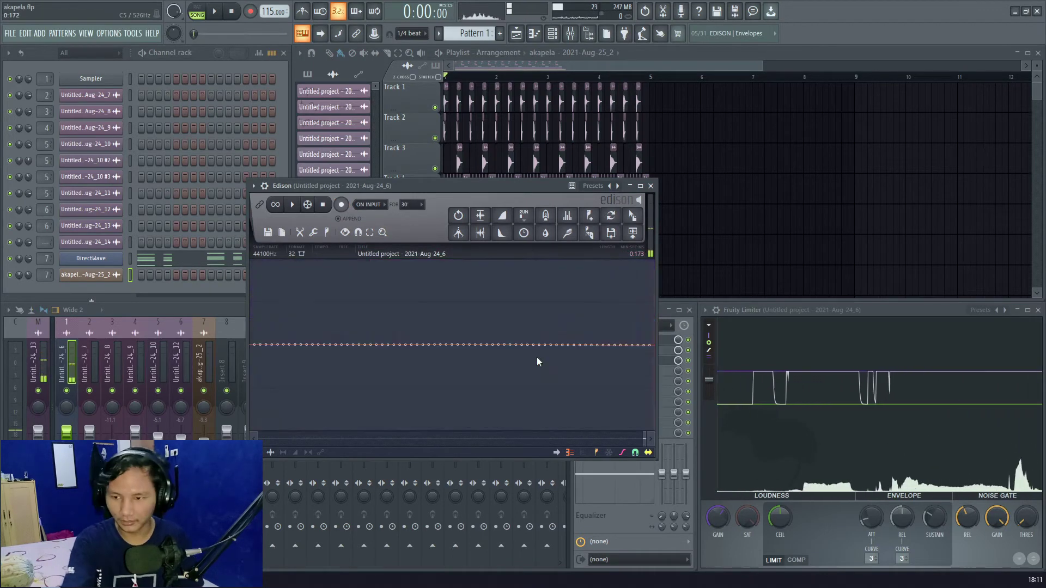
# Step: Assign the new percussion clip on Track 7 to a free mixer track
pyautogui.doubleClick(447, 285)
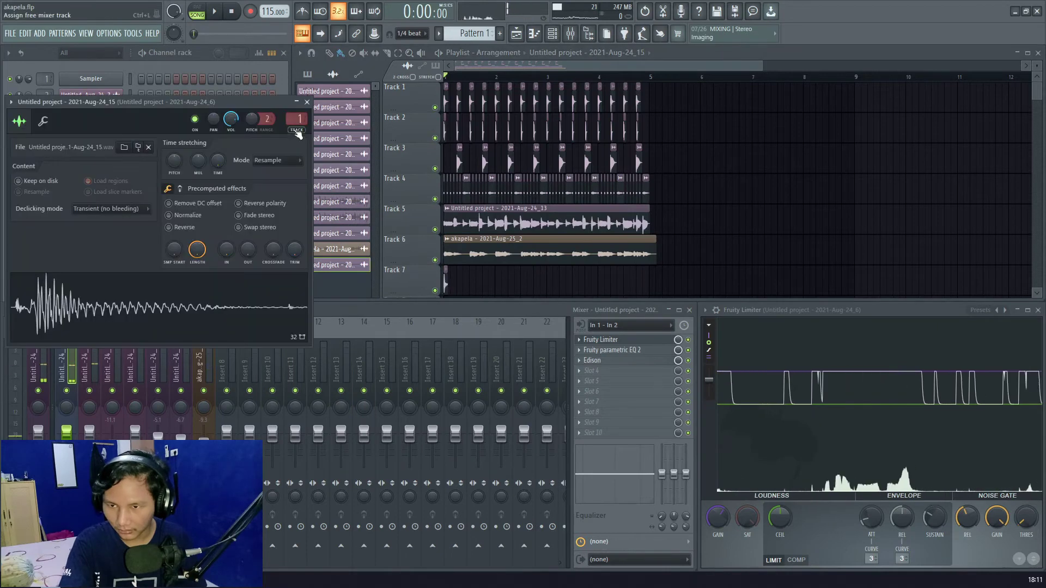
pyautogui.click(296, 132)
pyautogui.click(309, 103)
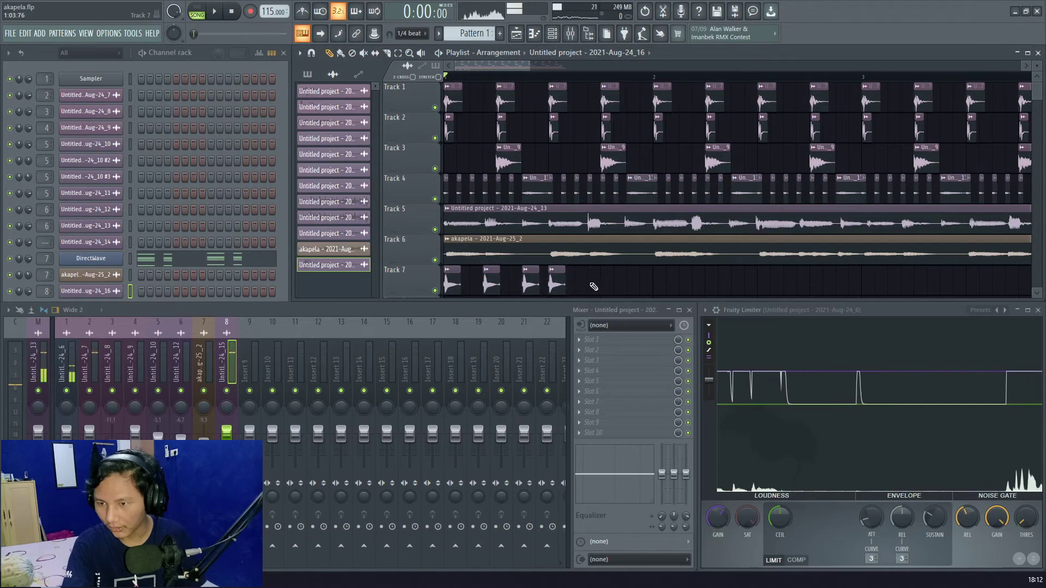
# Step: Extend the repeated percussion hits along Track 7 and add Fruity Parametric EQ 2 to the first effect slot of mixer track 8
pyautogui.click(595, 284)
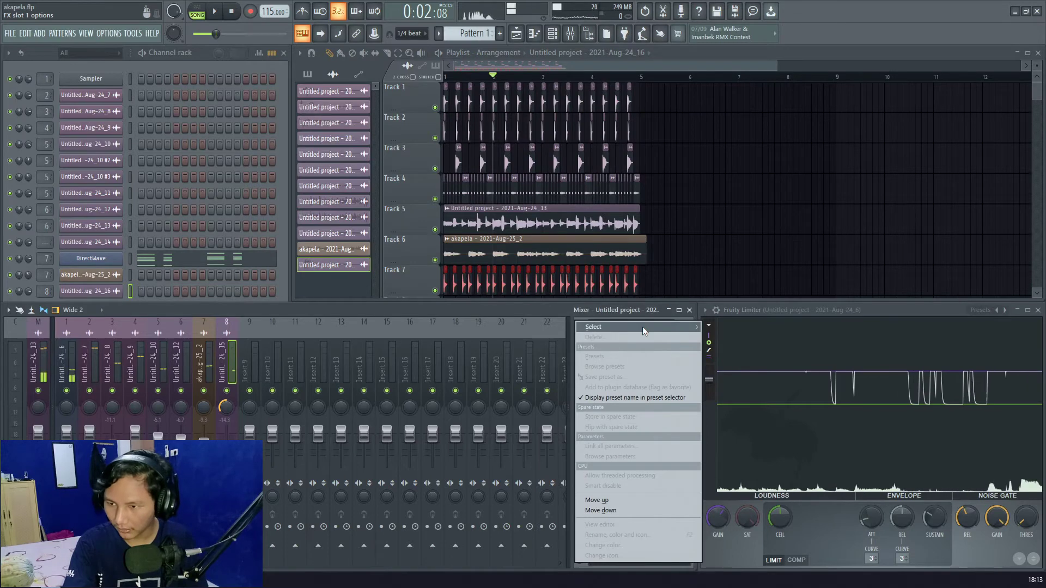
pyautogui.moveTo(642, 326)
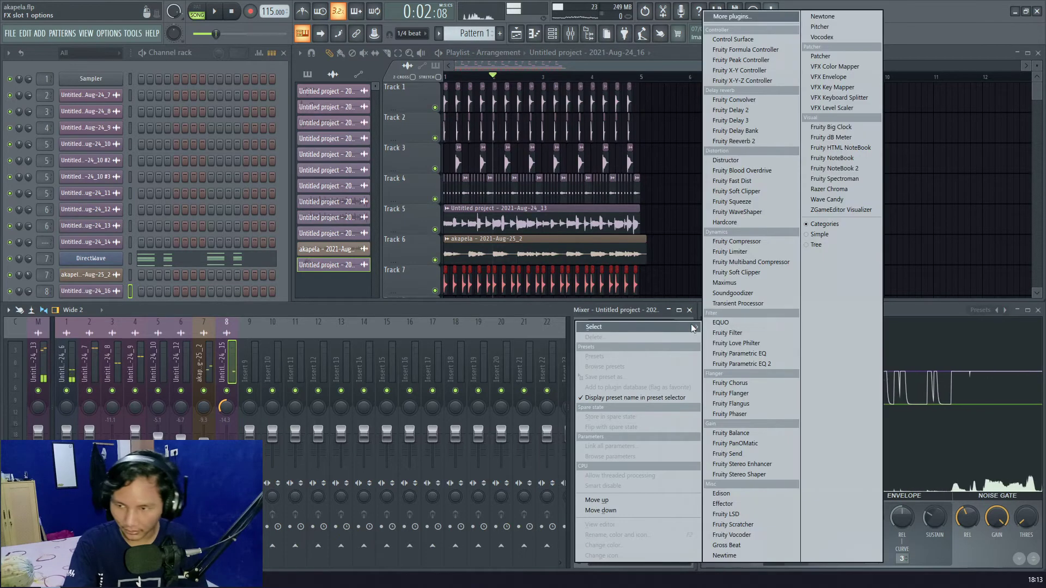
pyautogui.click(755, 362)
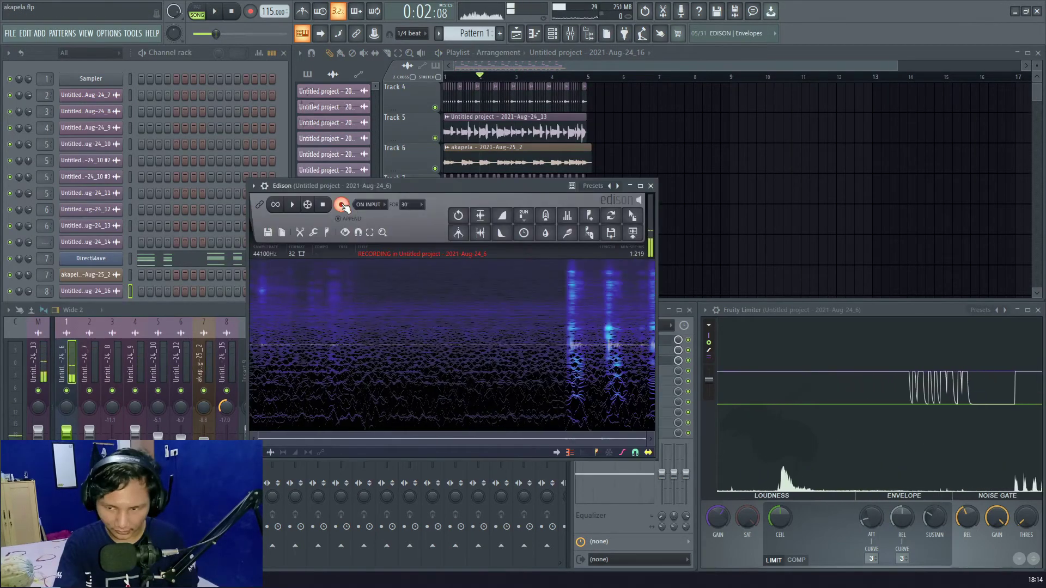
# Step: Record another short sound in Edison on mixer track 1, isolate one hit and paint it repeatedly along Track 8
pyautogui.click(341, 204)
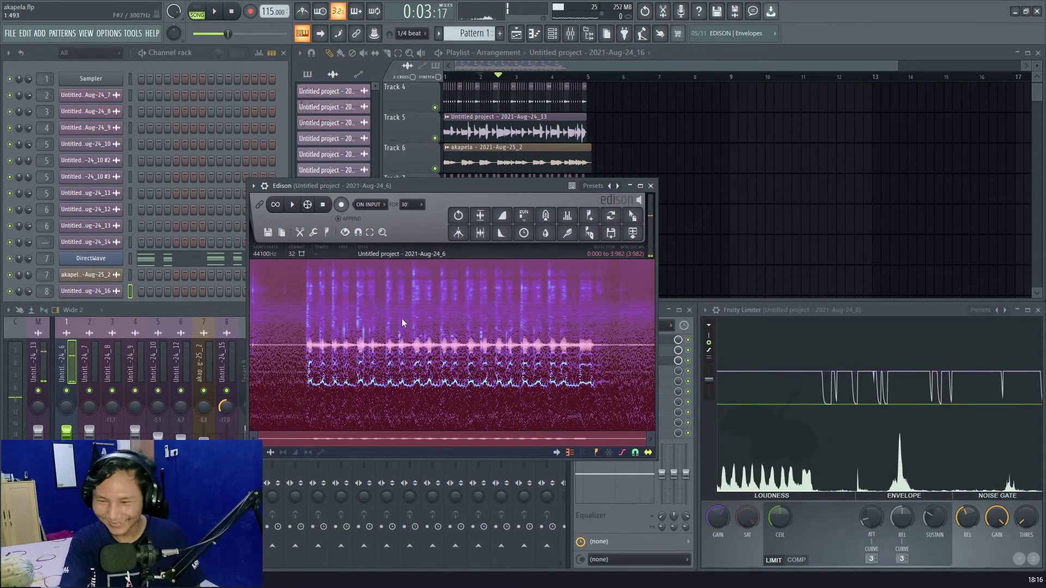
pyautogui.click(365, 345)
pyautogui.scroll(3, 377, 361)
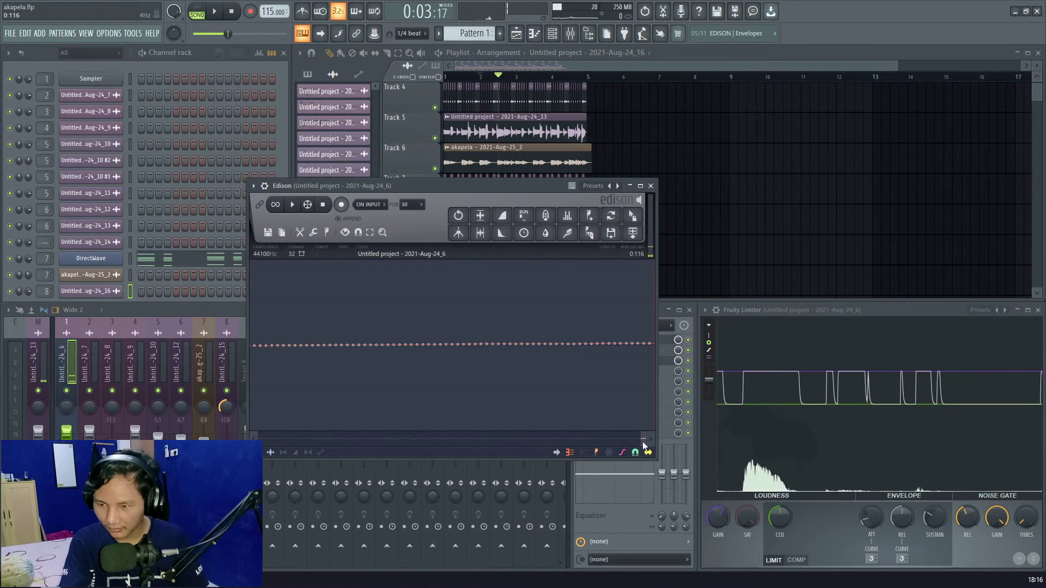
pyautogui.moveTo(643, 442); pyautogui.dragTo(448, 439)
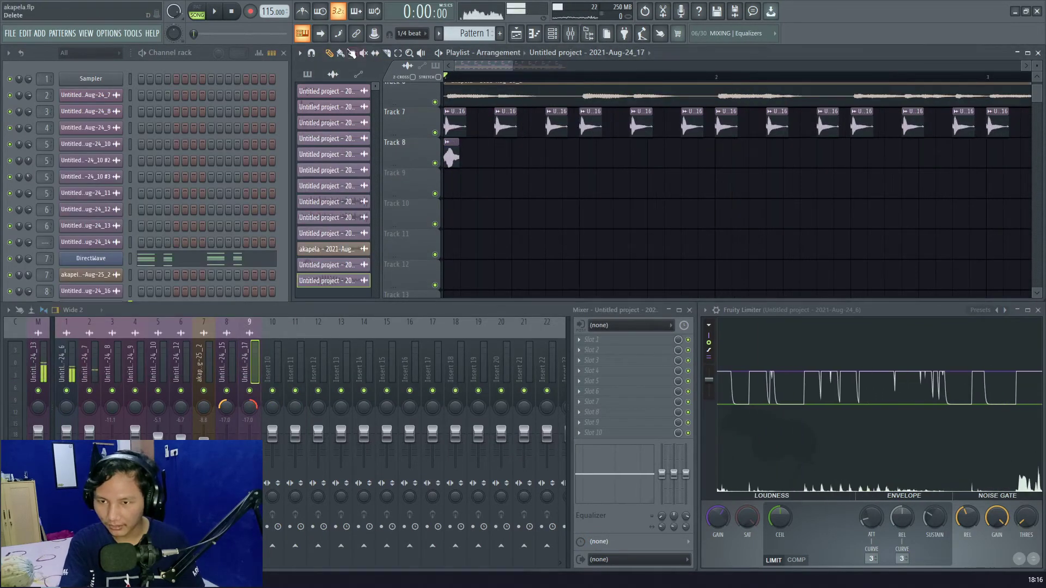
pyautogui.click(342, 53)
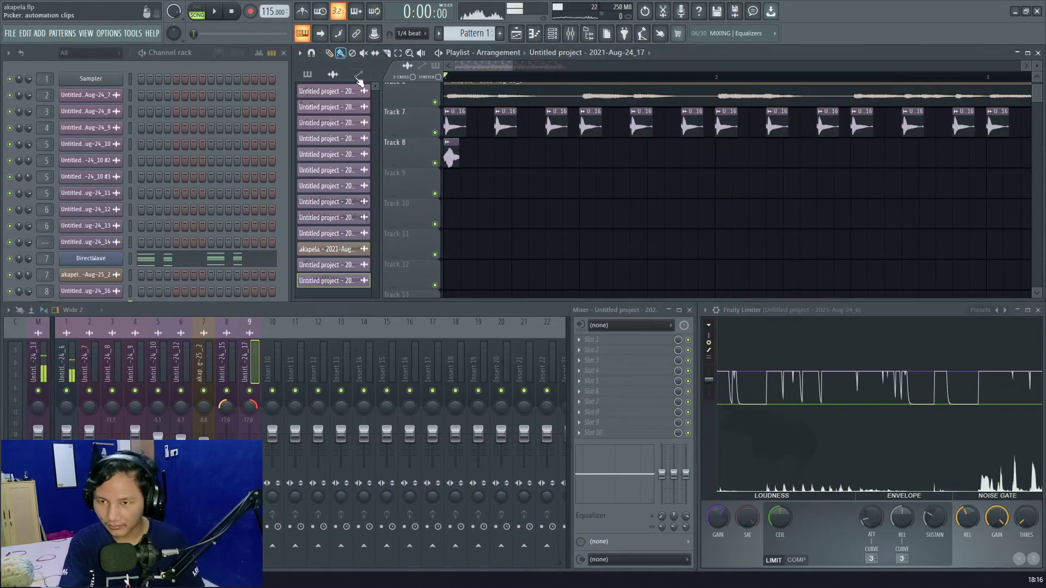
pyautogui.moveTo(461, 156); pyautogui.dragTo(787, 171)
# Step: Add Fruity Parametric EQ 2 to mixer track 9 and raise bands 6 and 2 slightly to shape the Track 8 sound
pyautogui.click(631, 334)
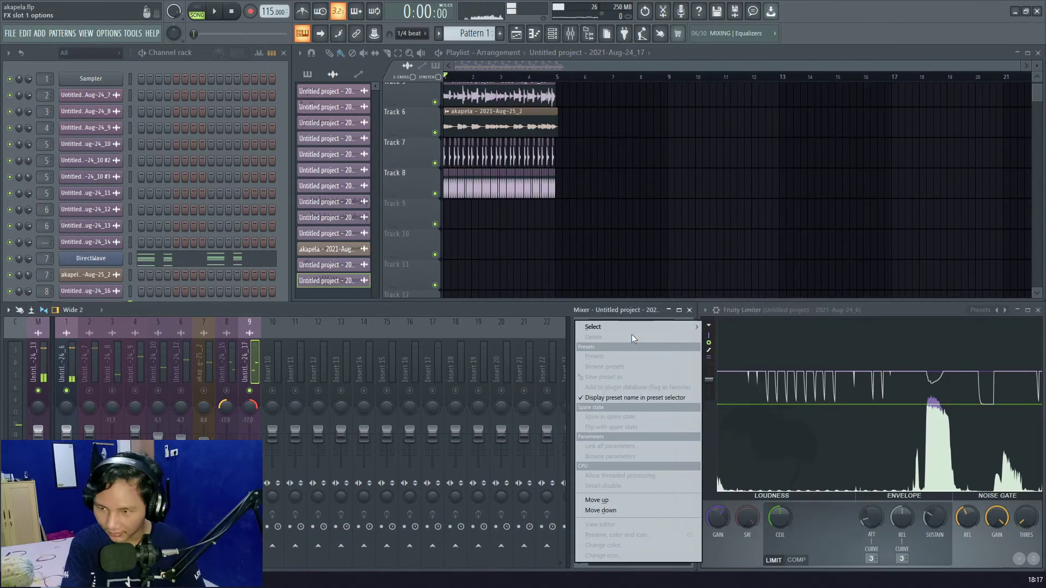
pyautogui.moveTo(642, 326)
pyautogui.click(752, 362)
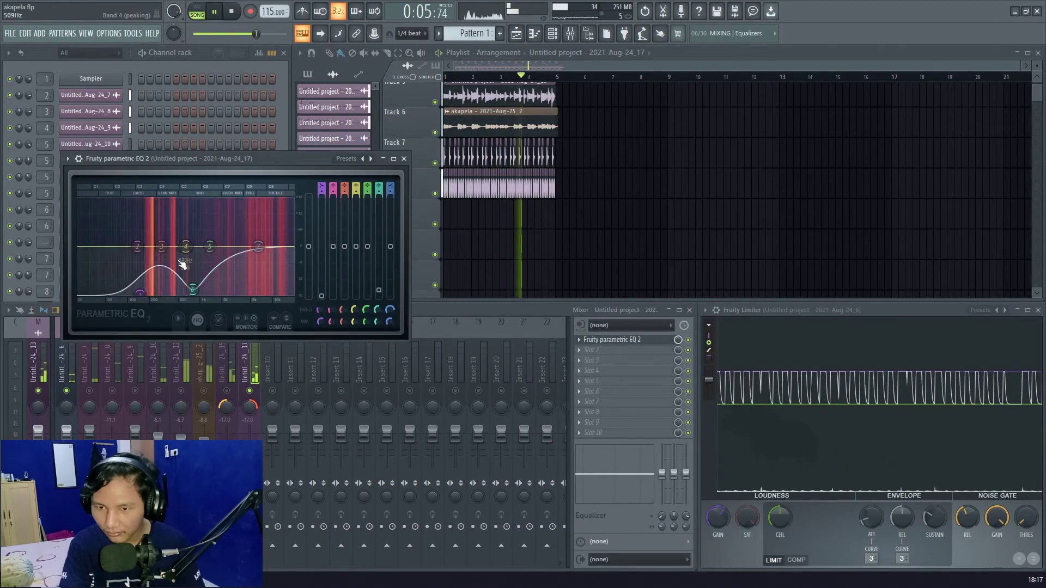
pyautogui.moveTo(192, 289); pyautogui.dragTo(194, 278)
pyautogui.moveTo(333, 247); pyautogui.dragTo(333, 238)
pyautogui.click(599, 341)
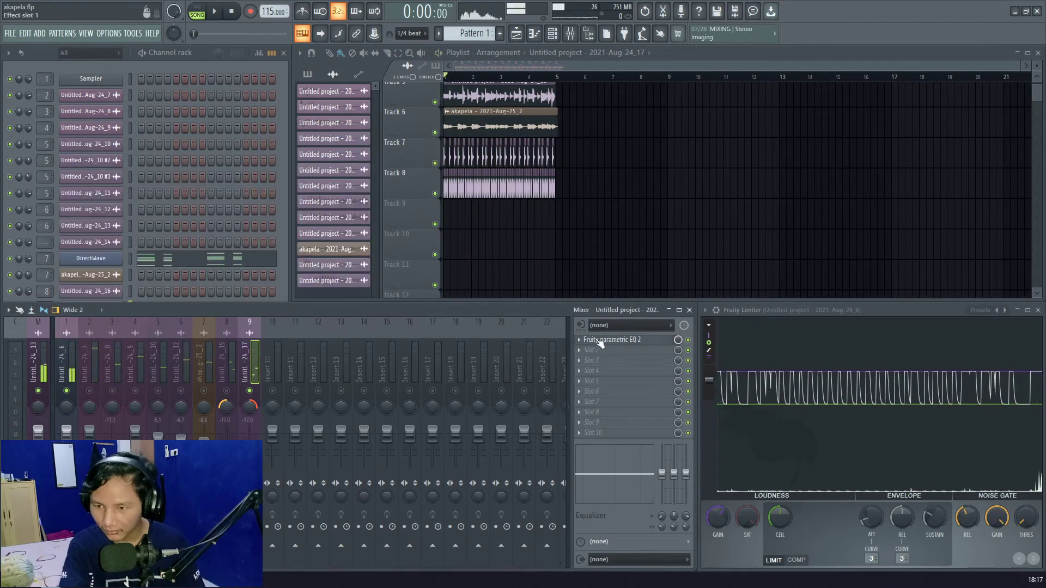
pyautogui.press('space')
# Step: Add Fruity Filter and Soundgoodizer to the second and third effect slots of mixer track 9
pyautogui.click(622, 350)
pyautogui.moveTo(629, 328)
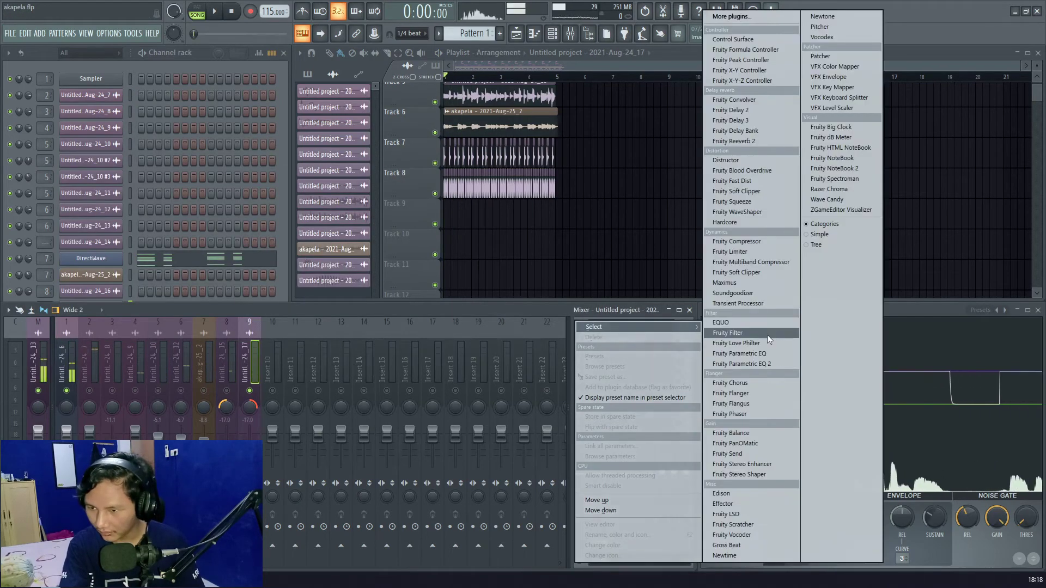
pyautogui.click(763, 334)
pyautogui.click(621, 360)
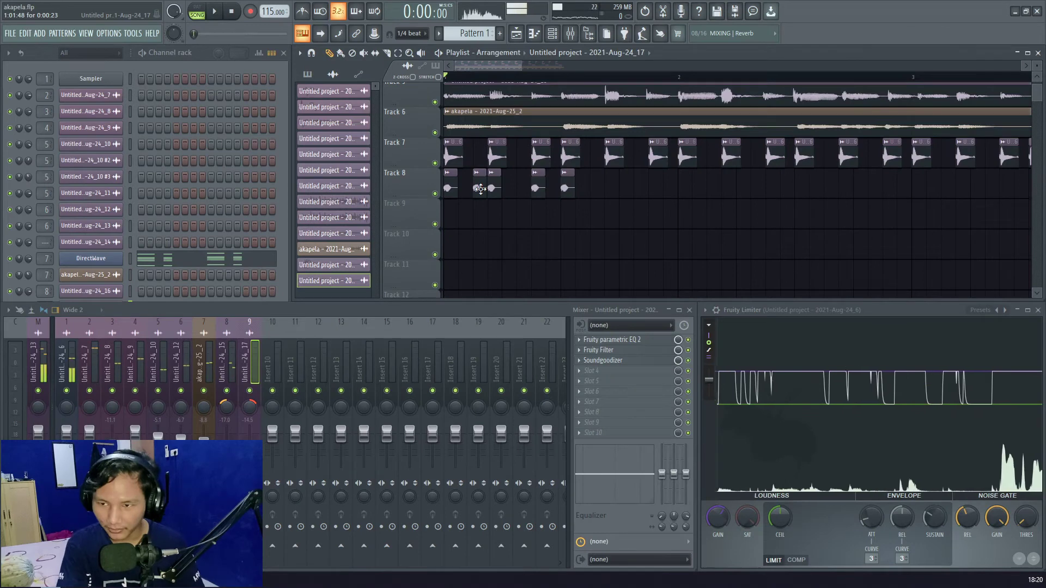
# Step: Move the second Track 8 clip directly behind the first and make it unique
pyautogui.moveTo(481, 188); pyautogui.dragTo(472, 192)
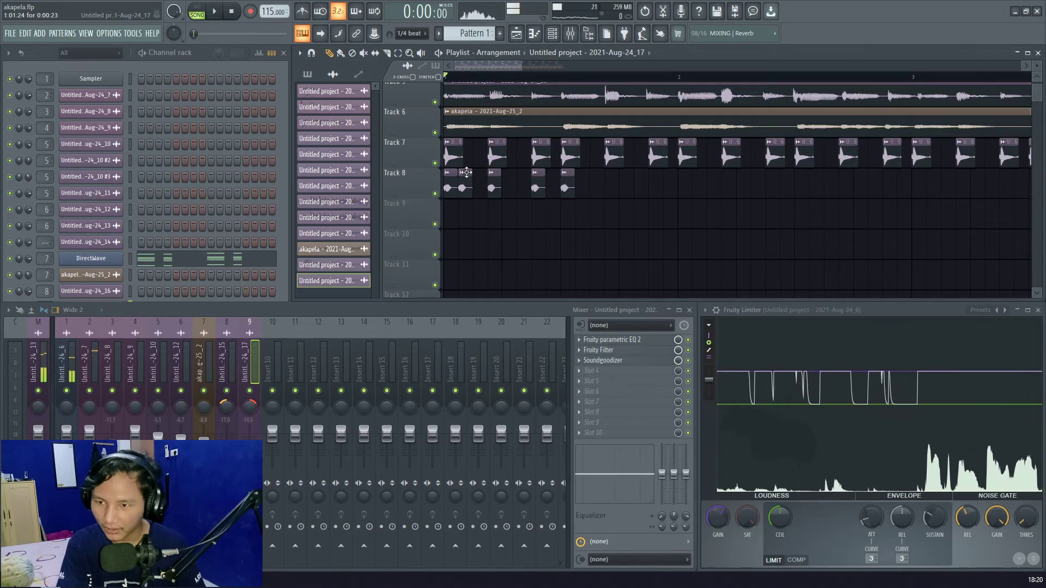
pyautogui.click(466, 174)
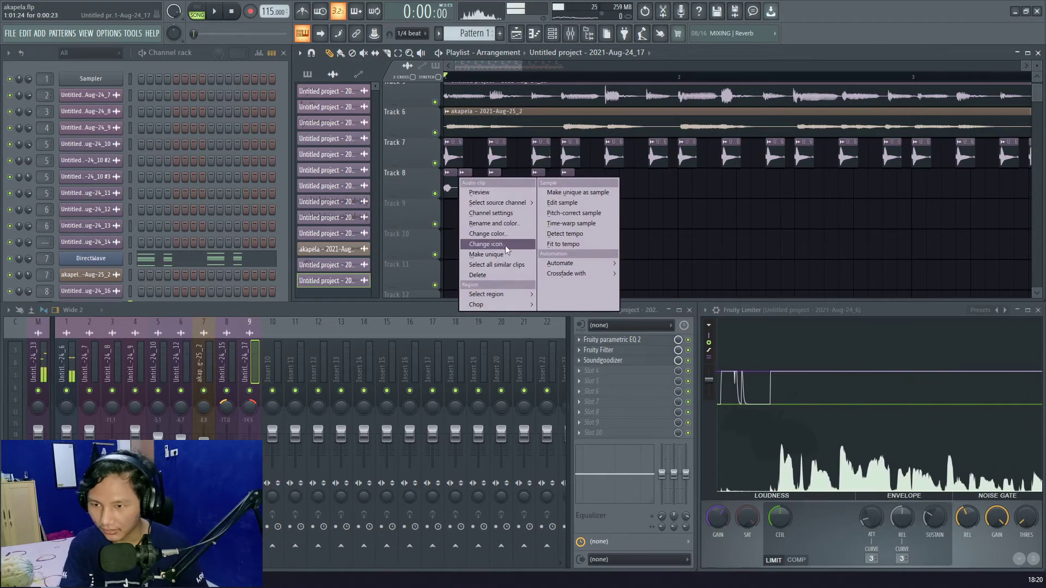
pyautogui.click(502, 254)
pyautogui.click(477, 173)
pyautogui.click(493, 250)
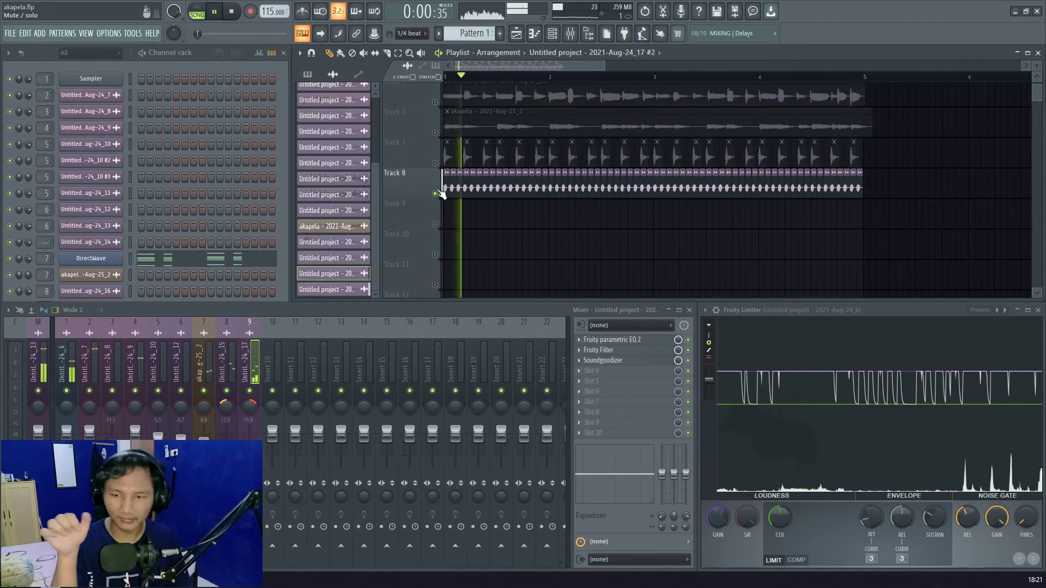
# Step: Listen to the Track 8 pattern together with all the other tracks and look over the four-bar arrangement
pyautogui.scroll(4, 599, 190)
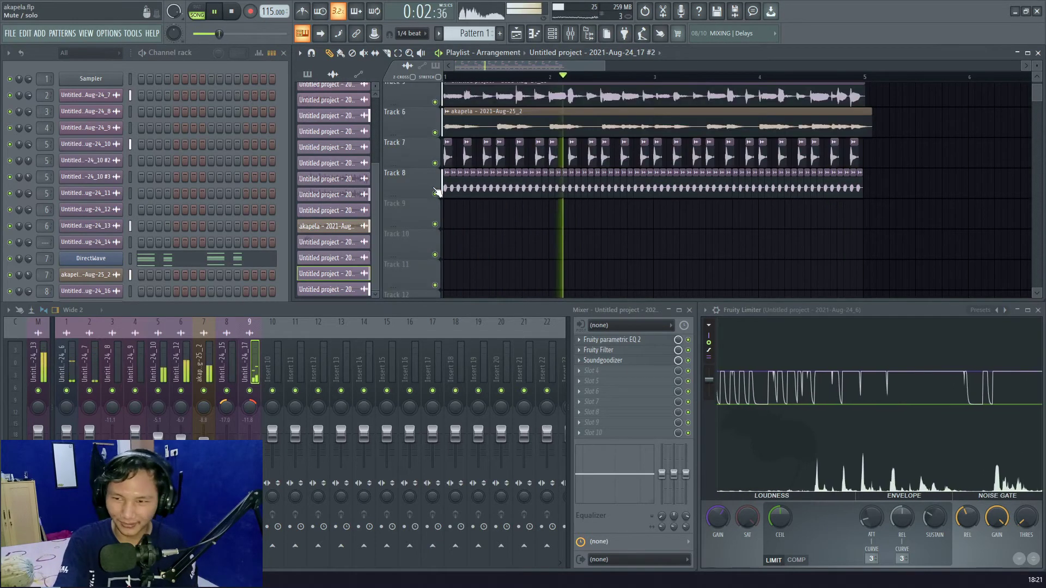
pyautogui.scroll(-3, 647, 187)
pyautogui.press('space')
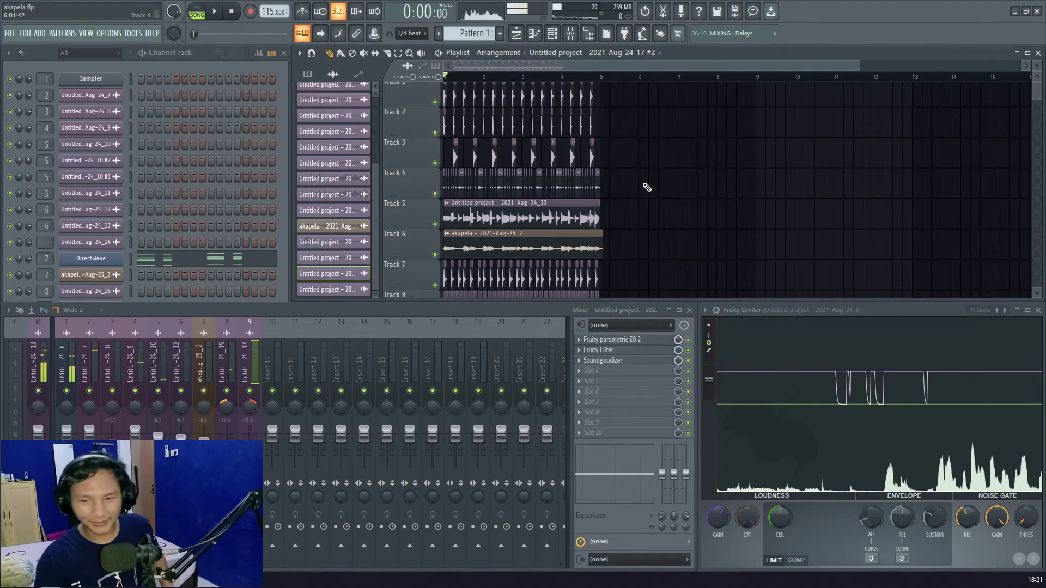
pyautogui.scroll(-2, 580, 85)
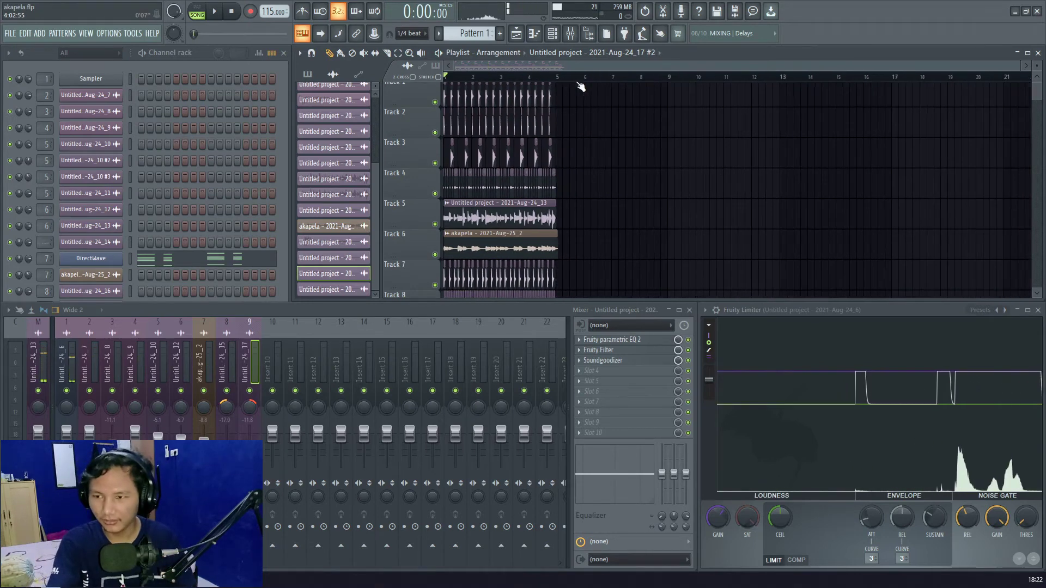
pyautogui.moveTo(633, 89); pyautogui.dragTo(493, 364)
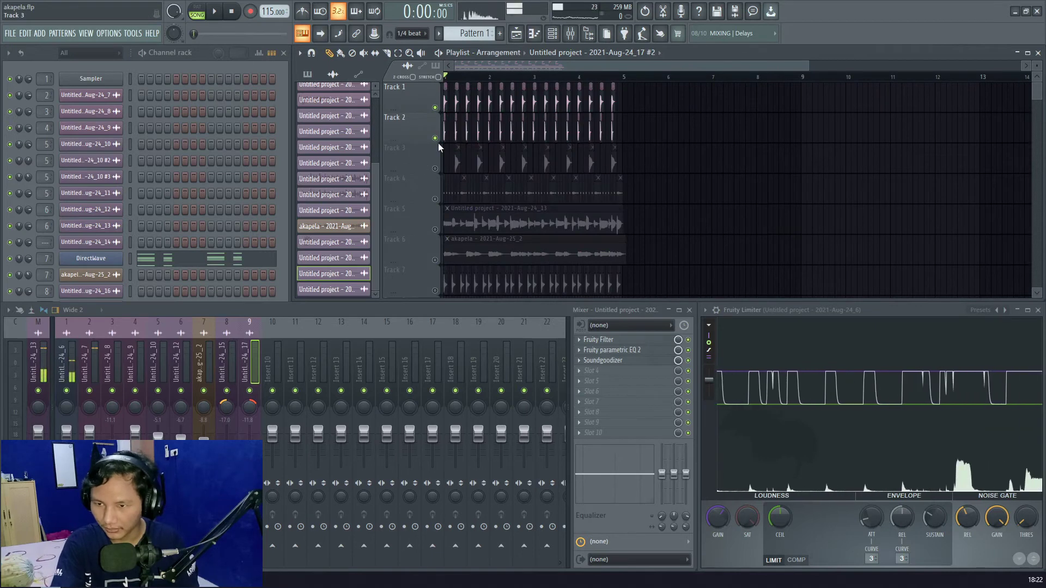
# Step: Unmute all playlist tracks and move the whole four-bar arrangement so that it starts at bar 5
pyautogui.rightClick(438, 140)
pyautogui.rightClick(437, 140)
pyautogui.rightClick(436, 139)
pyautogui.moveTo(678, 155); pyautogui.dragTo(351, 363)
pyautogui.moveTo(477, 162); pyautogui.dragTo(640, 163)
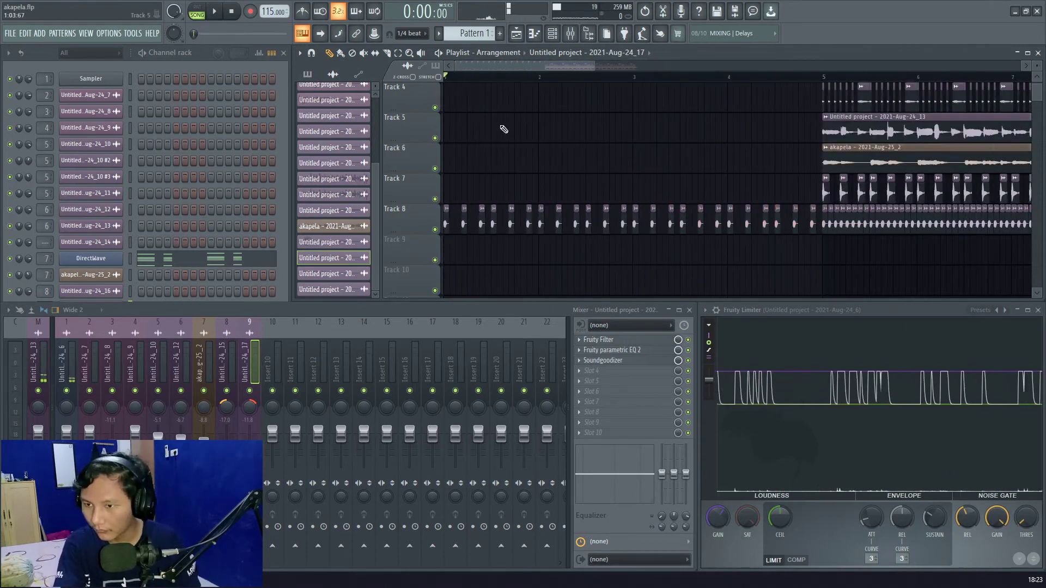
# Step: Play back the new intro section that leads into bar 5
pyautogui.press('space')
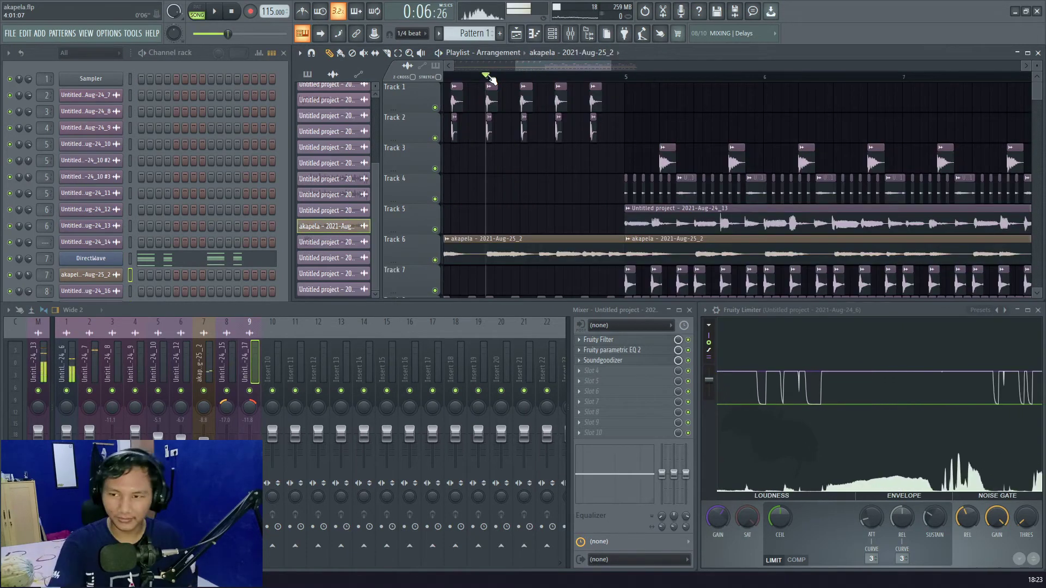
pyautogui.press('space')
pyautogui.scroll(-3, 492, 80)
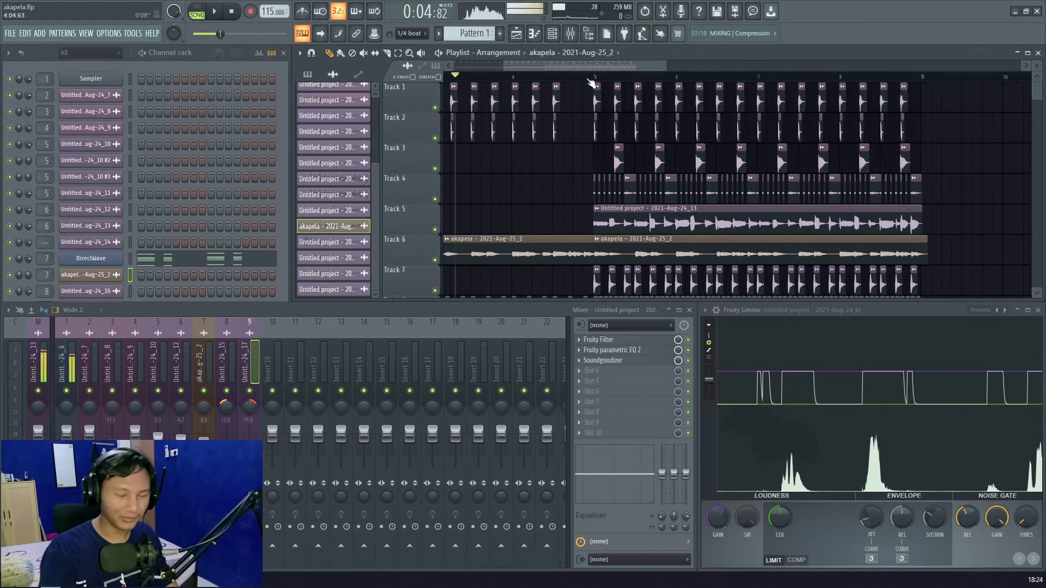
# Step: Capture another sound through mixer track 1 and place its clip on Track 9 across the transition into bar 5
pyautogui.click(72, 351)
pyautogui.press('space')
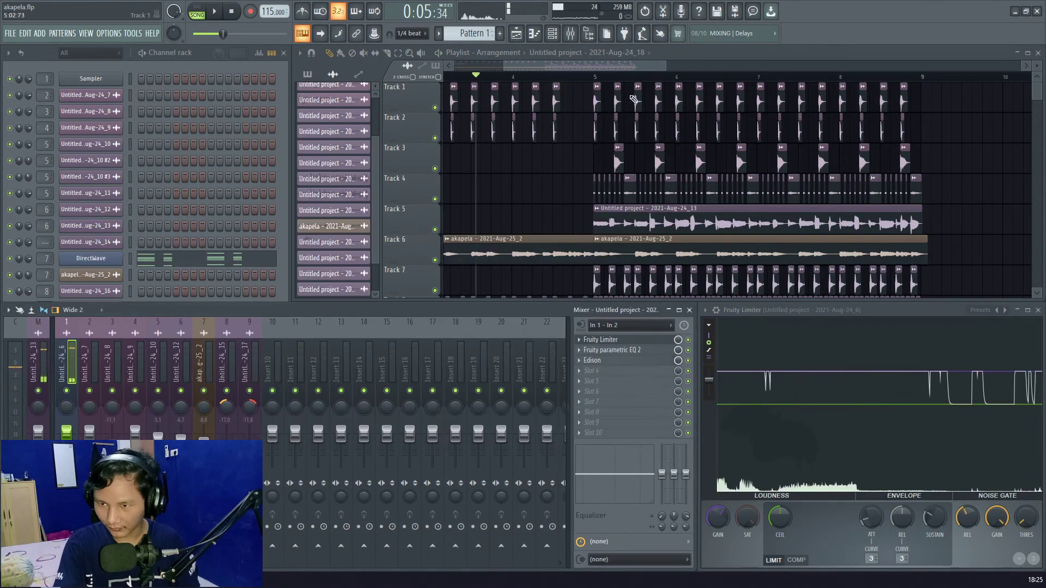
pyautogui.keyDown('ctrl'); pyautogui.scroll(-5, 486, 182); pyautogui.keyUp('ctrl')
pyautogui.moveTo(451, 165); pyautogui.dragTo(536, 202)
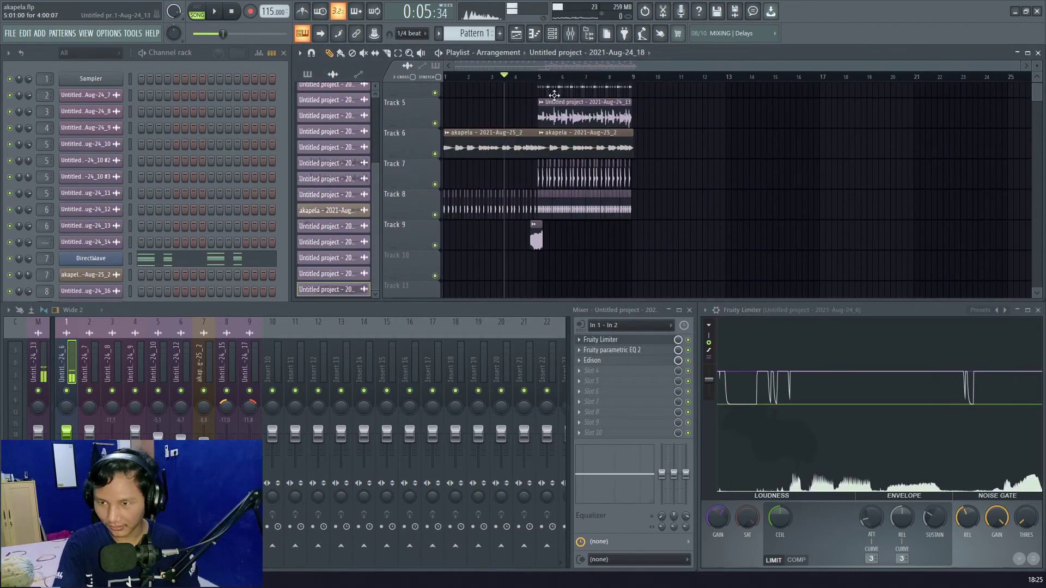
# Step: Automate the volume of the Track 9 clip as a fade-out on Track 10 and play back the transition
pyautogui.rightClick(545, 232)
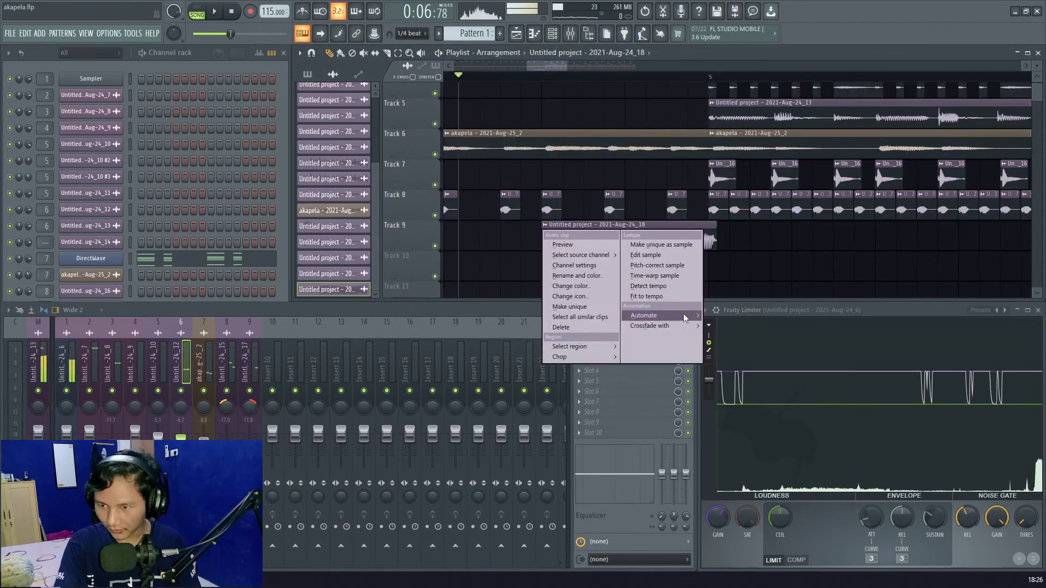
pyautogui.moveTo(683, 315)
pyautogui.click(718, 324)
pyautogui.scroll(-1, 628, 211)
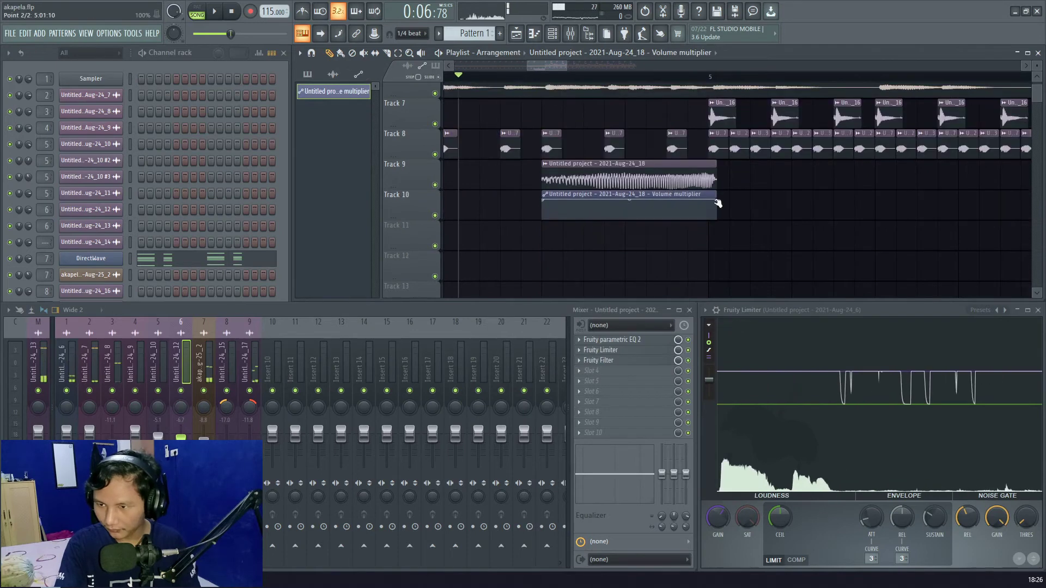
pyautogui.press('space')
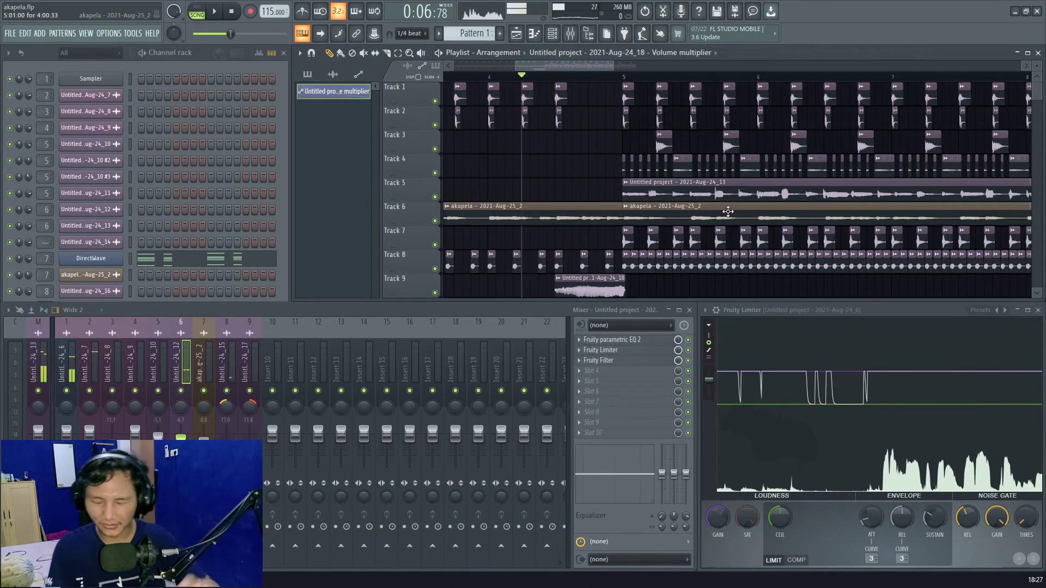
# Step: Record a new sound in Edison on mixer track 1 and place its clip on Track 11 starting at bar 4
pyautogui.click(444, 78)
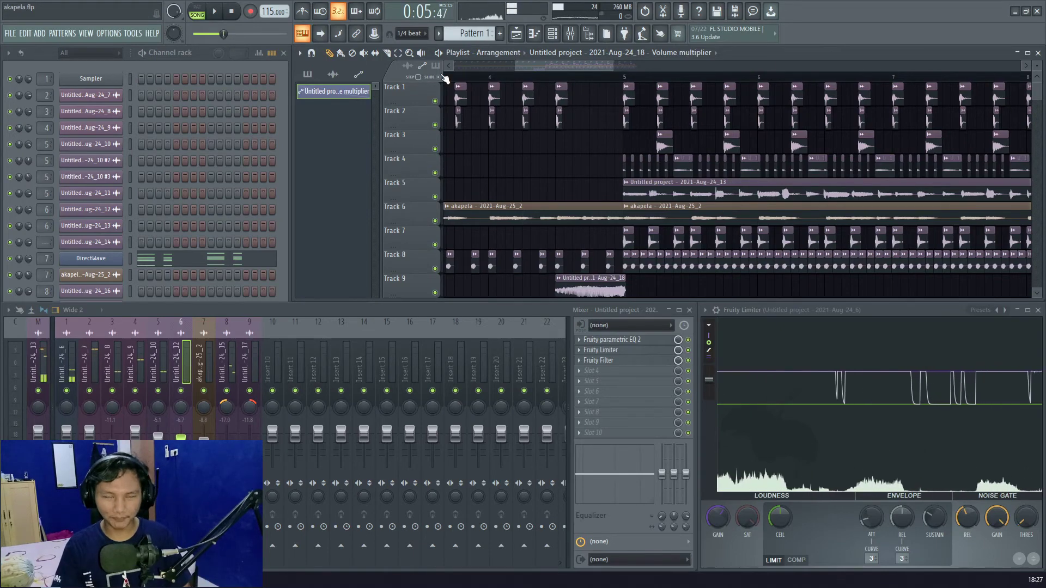
pyautogui.click(604, 340)
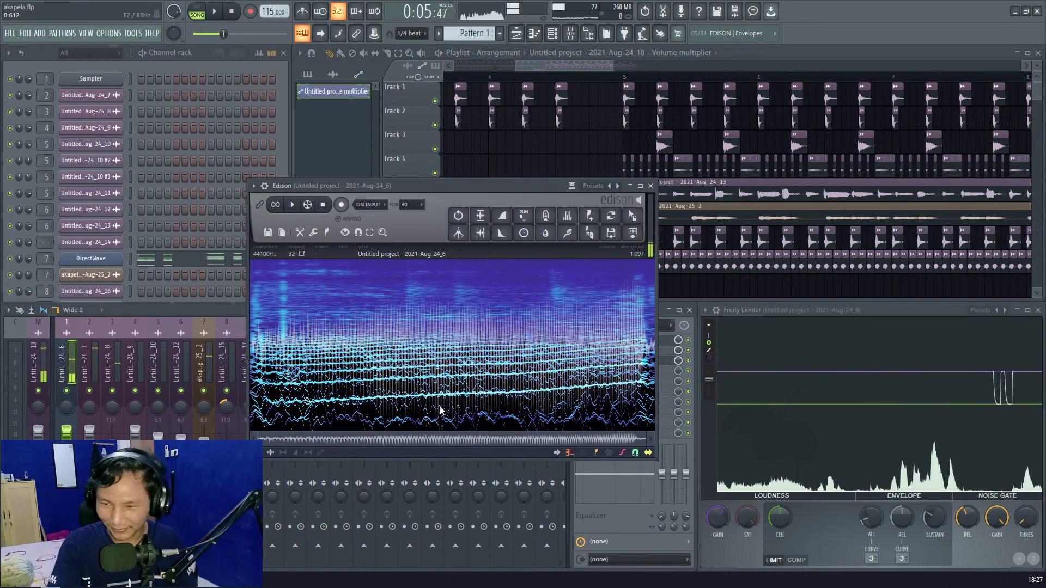
pyautogui.hotkey('ctrl', 'a')
pyautogui.press('Delete')
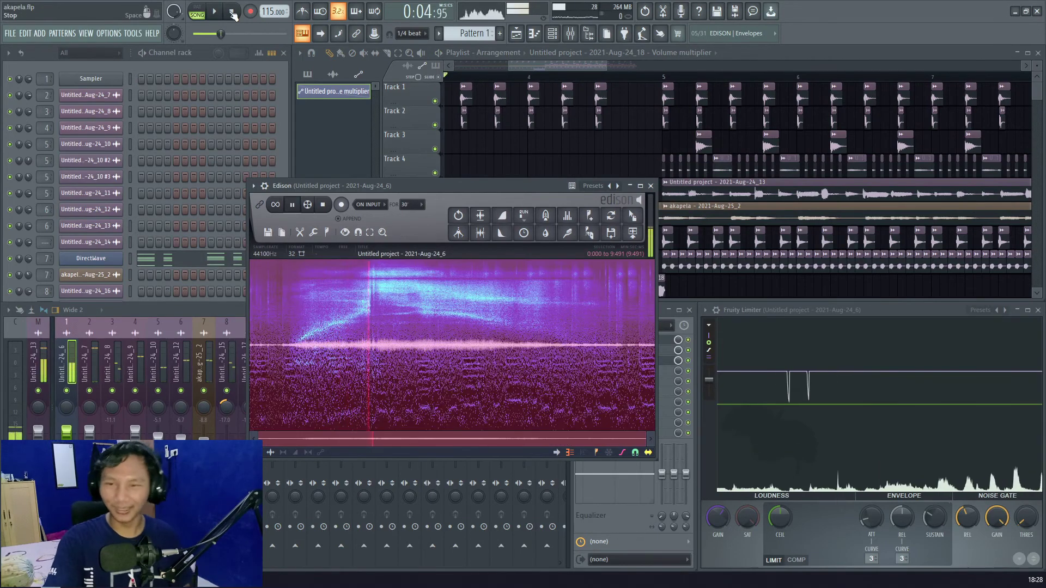
pyautogui.moveTo(283, 233); pyautogui.dragTo(561, 134)
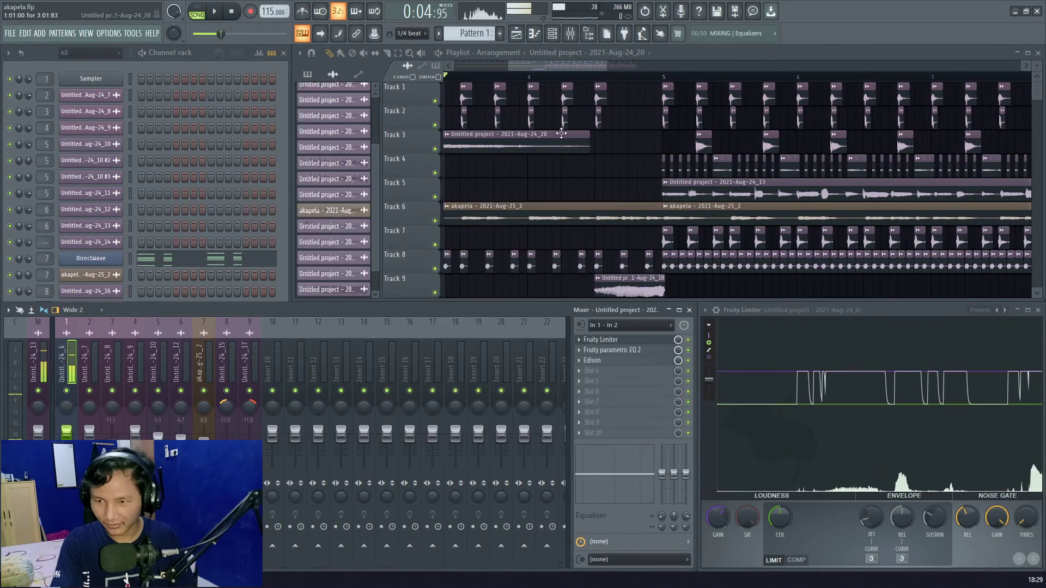
pyautogui.scroll(-3, 599, 86)
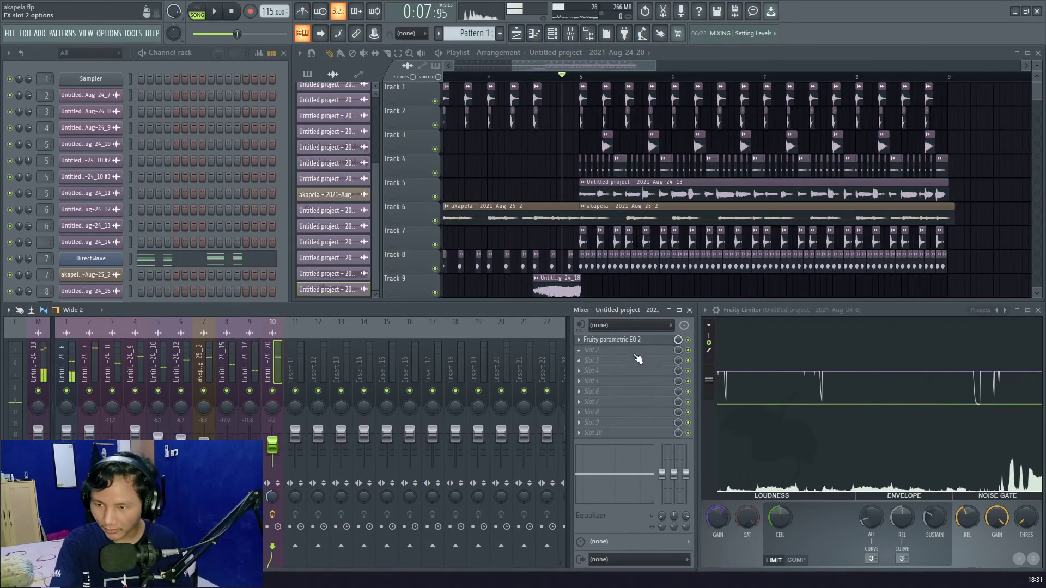
# Step: Add Fruity Stereo Enhancer to the second effect slot of mixer track 10 and listen to the result
pyautogui.click(637, 359)
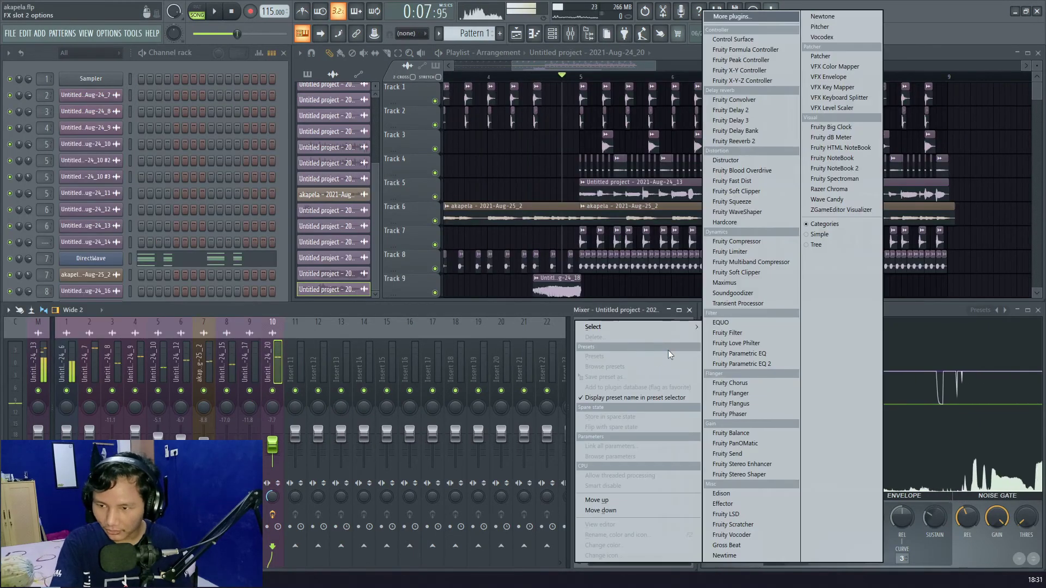
pyautogui.moveTo(648, 329)
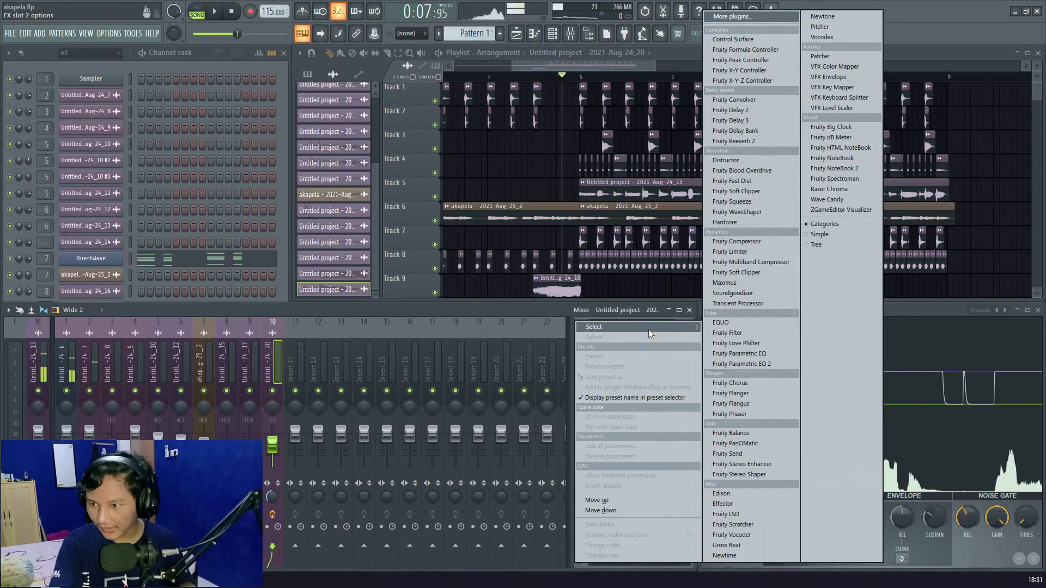
pyautogui.click(742, 475)
pyautogui.press('space')
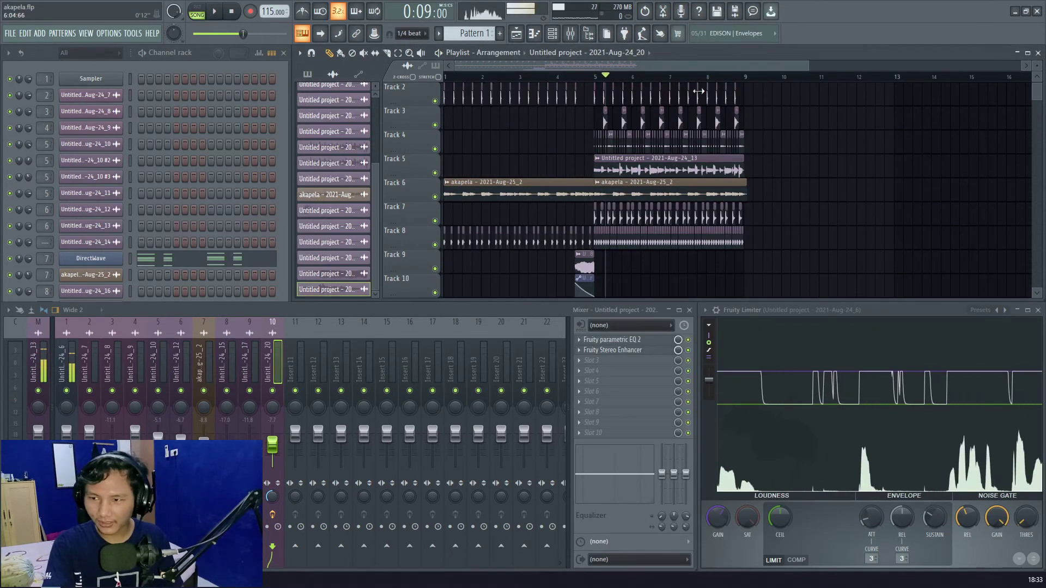
pyautogui.scroll(-3, 811, 236)
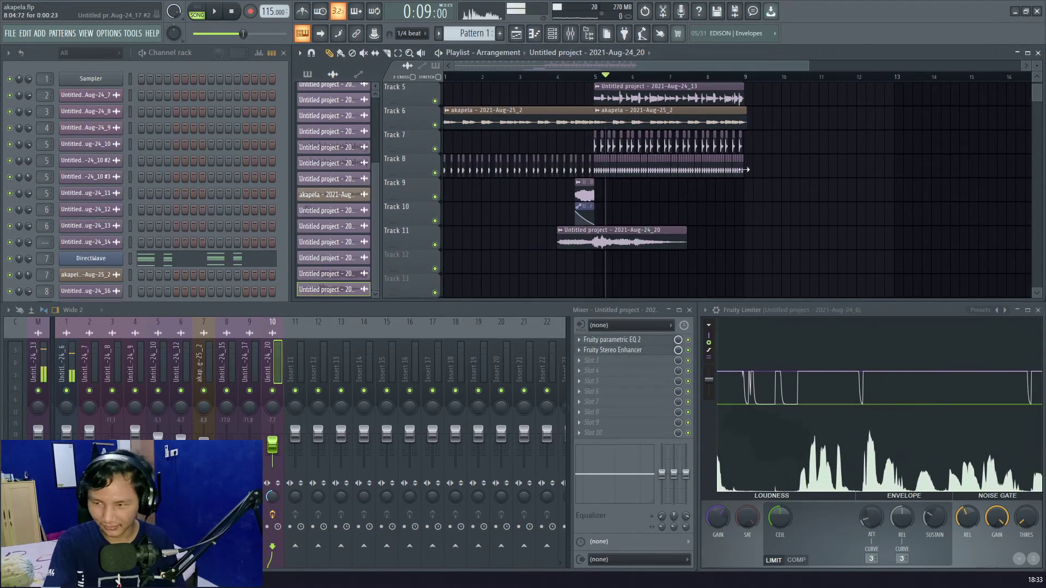
pyautogui.scroll(4, 654, 162)
pyautogui.moveTo(702, 143); pyautogui.dragTo(764, 159)
pyautogui.rightClick(764, 159)
pyautogui.moveTo(782, 83); pyautogui.dragTo(600, 294)
pyautogui.keyDown('ctrl'); pyautogui.click(837, 205); pyautogui.keyUp('ctrl')
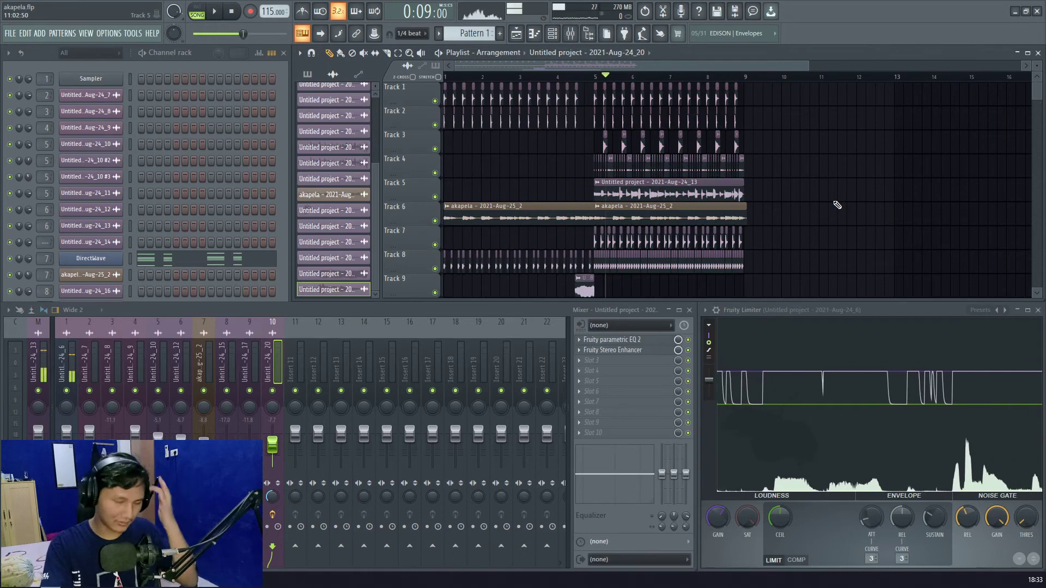
pyautogui.scroll(-2, 676, 85)
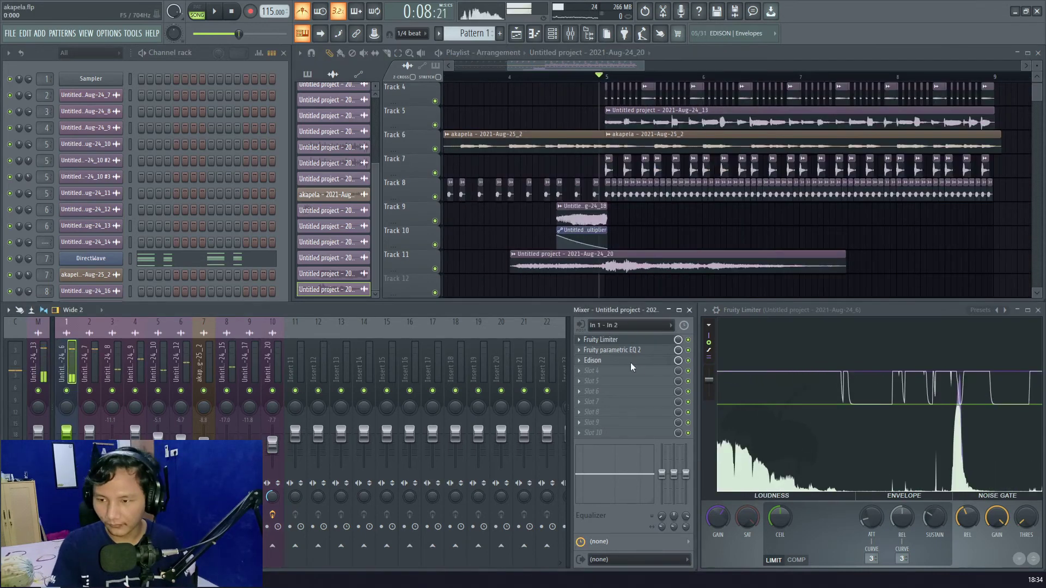
# Step: Record another sound in Edison on mixer track 1, place its clip on Track 12 at bar 5 and route it to mixer track 11
pyautogui.click(629, 362)
pyautogui.click(343, 174)
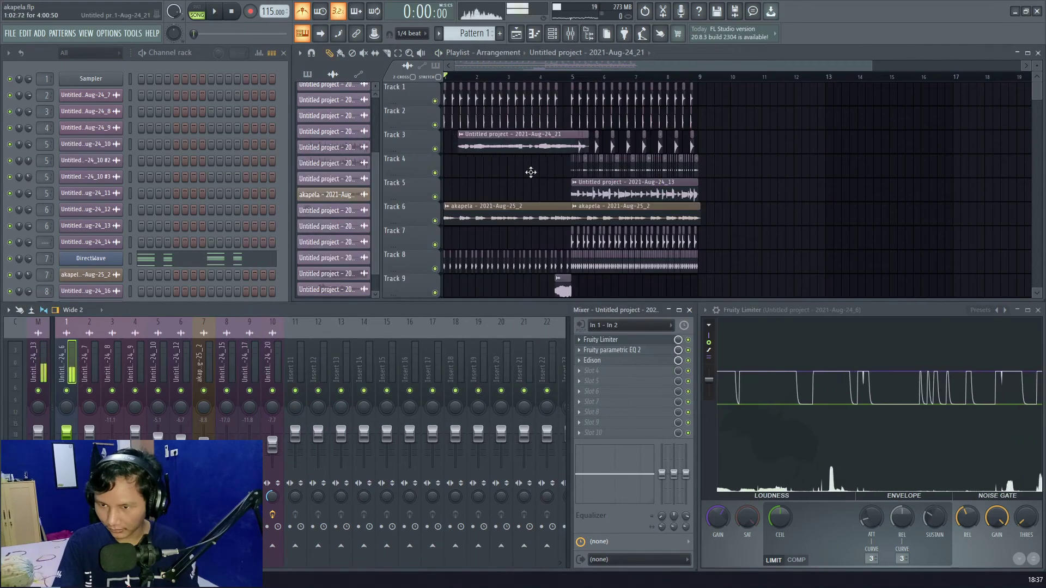
pyautogui.scroll(-3, 532, 168)
pyautogui.doubleClick(561, 190)
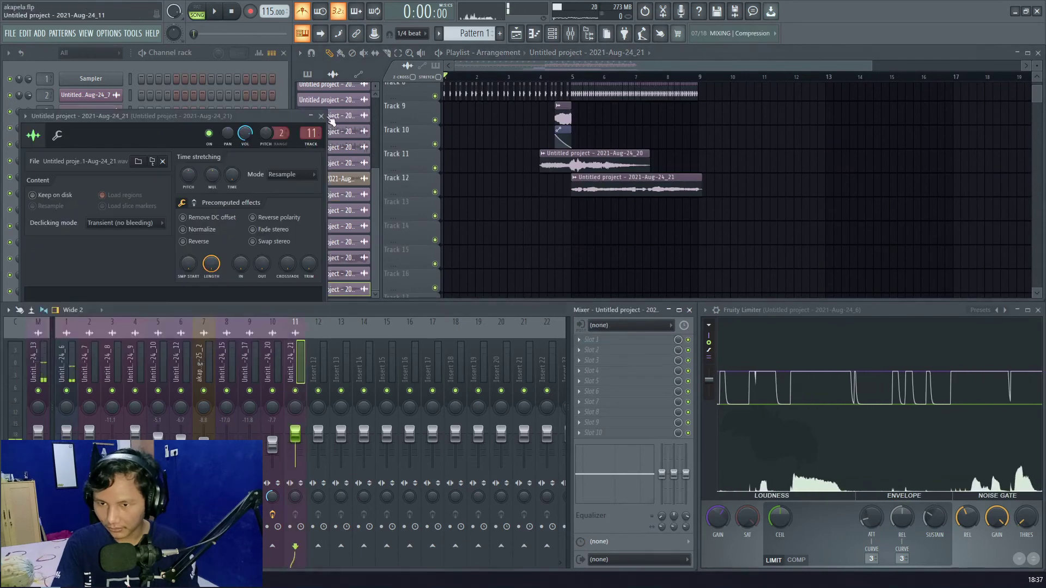
pyautogui.click(321, 116)
# Step: Layer a copy of the Track 12 recording, edited in Newtone, on Track 13 from bar 5
pyautogui.scroll(5, 579, 79)
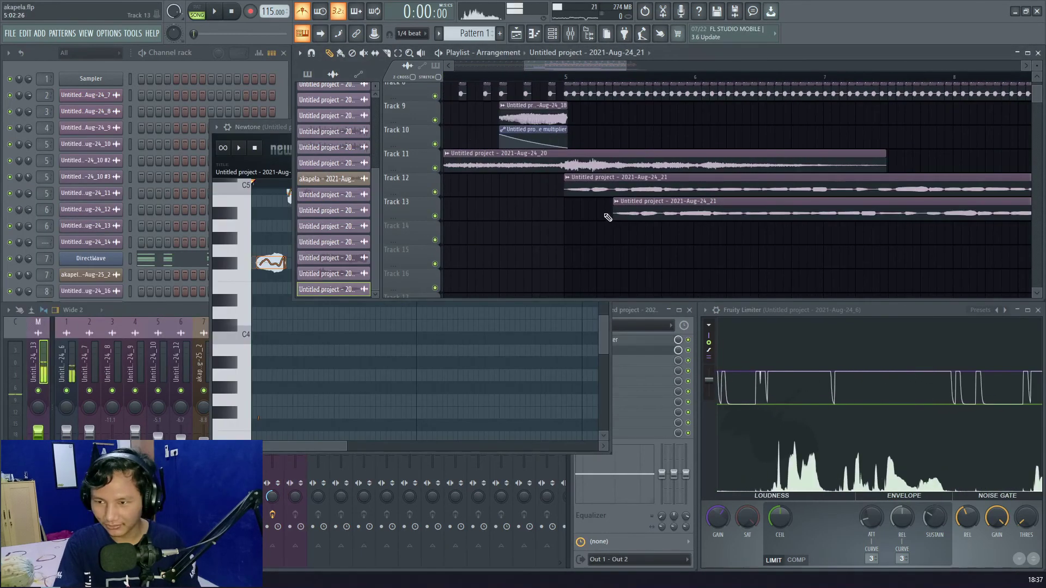
pyautogui.moveTo(611, 227); pyautogui.dragTo(881, 233)
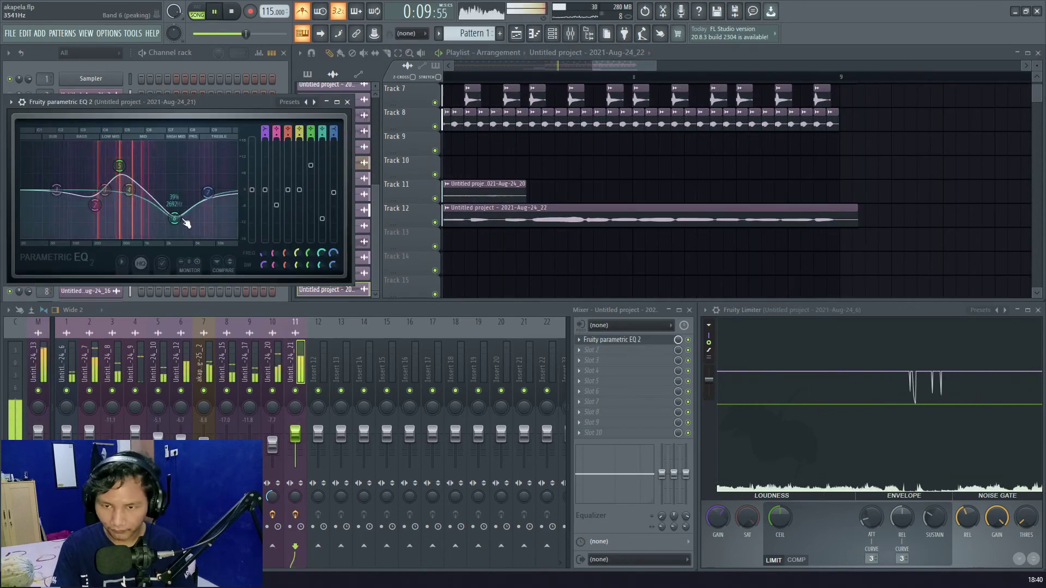
# Step: Shape mixer track 11 with Fruity parametric EQ 2 and add Fruity Reeverb 2 to the second effect slot of mixer track 4
pyautogui.moveTo(185, 223); pyautogui.dragTo(138, 220)
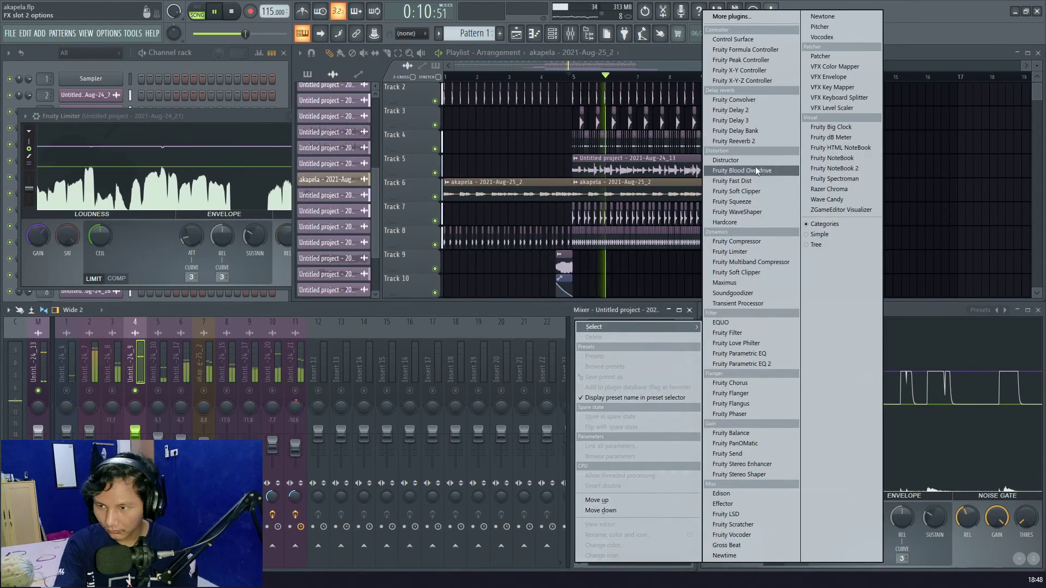
pyautogui.click(751, 142)
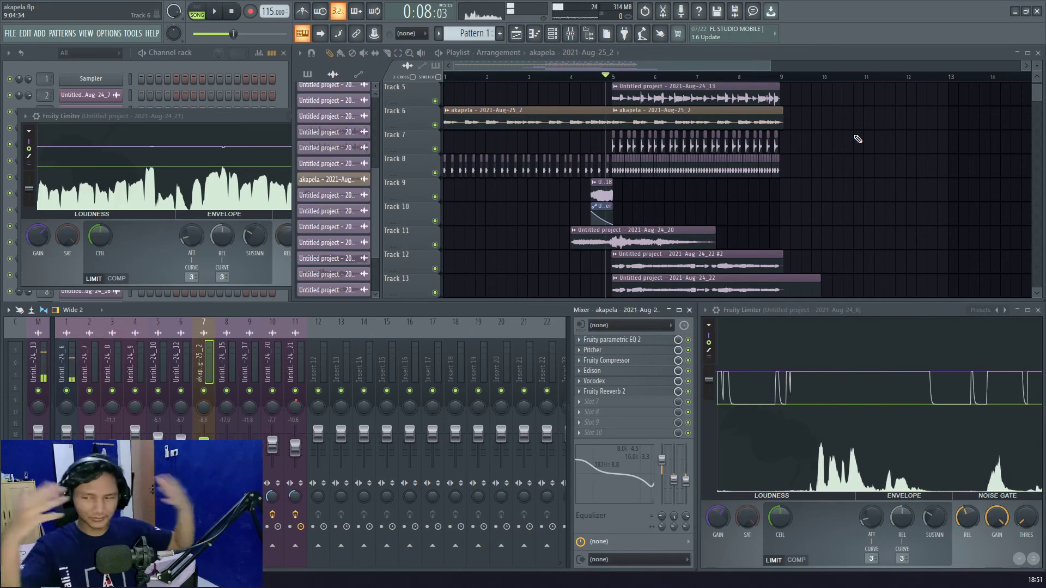
# Step: Look over all tracks of the arrangement and play the complete beat from the beginning
pyautogui.scroll(-3, 778, 116)
pyautogui.scroll(7, 777, 194)
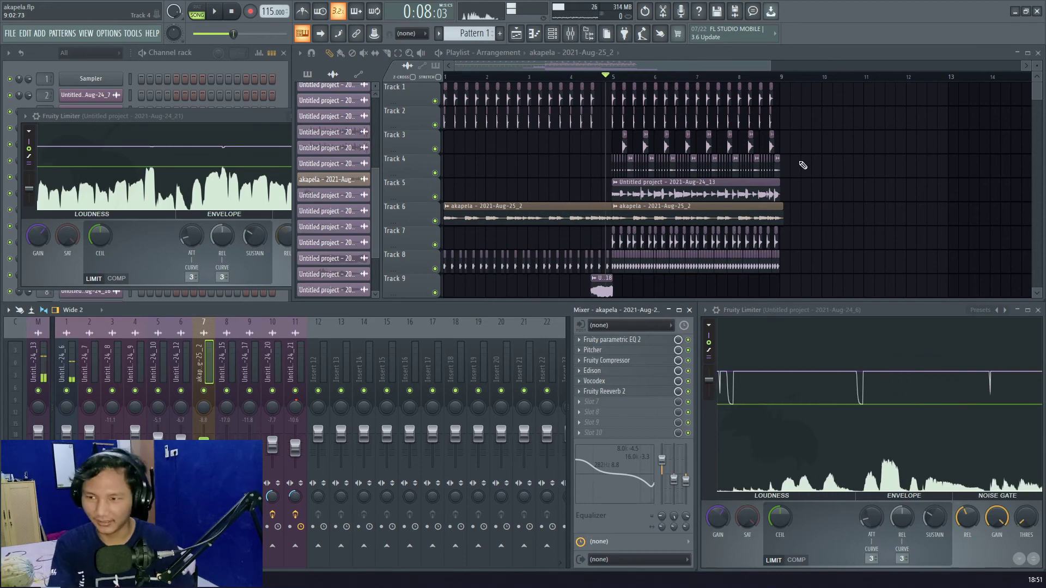
pyautogui.scroll(2, 779, 83)
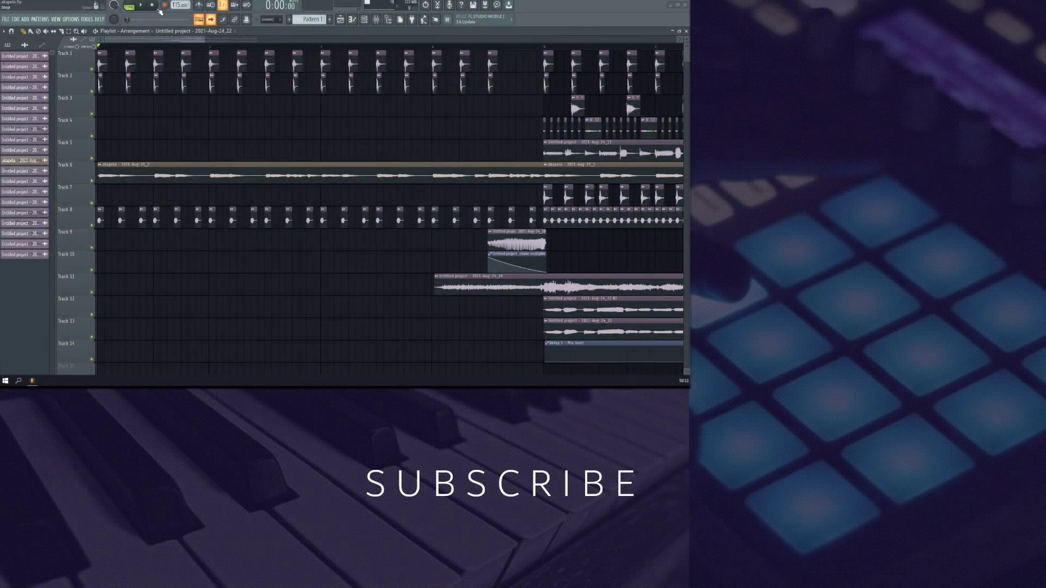
pyautogui.click(142, 6)
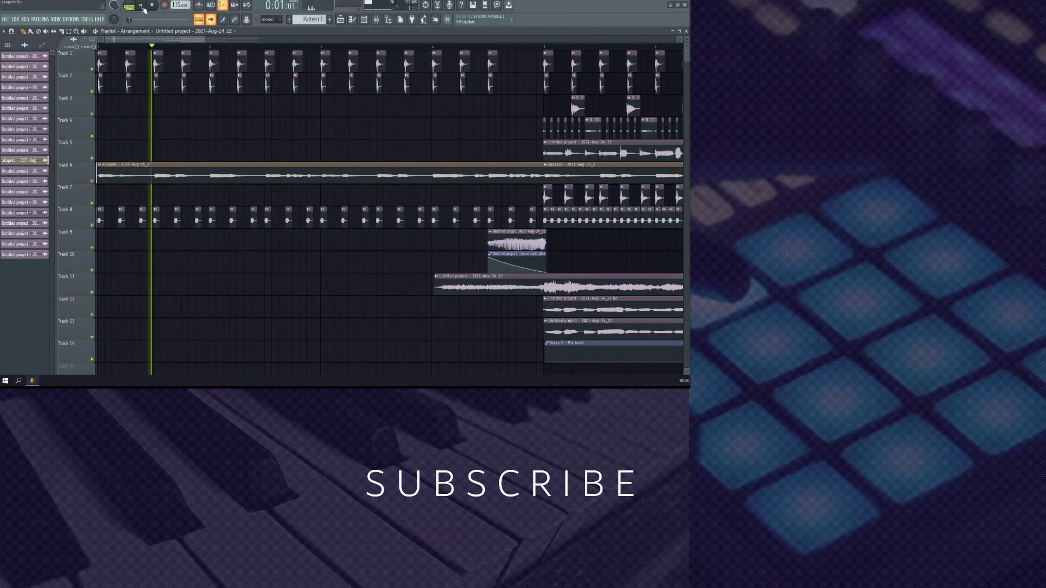